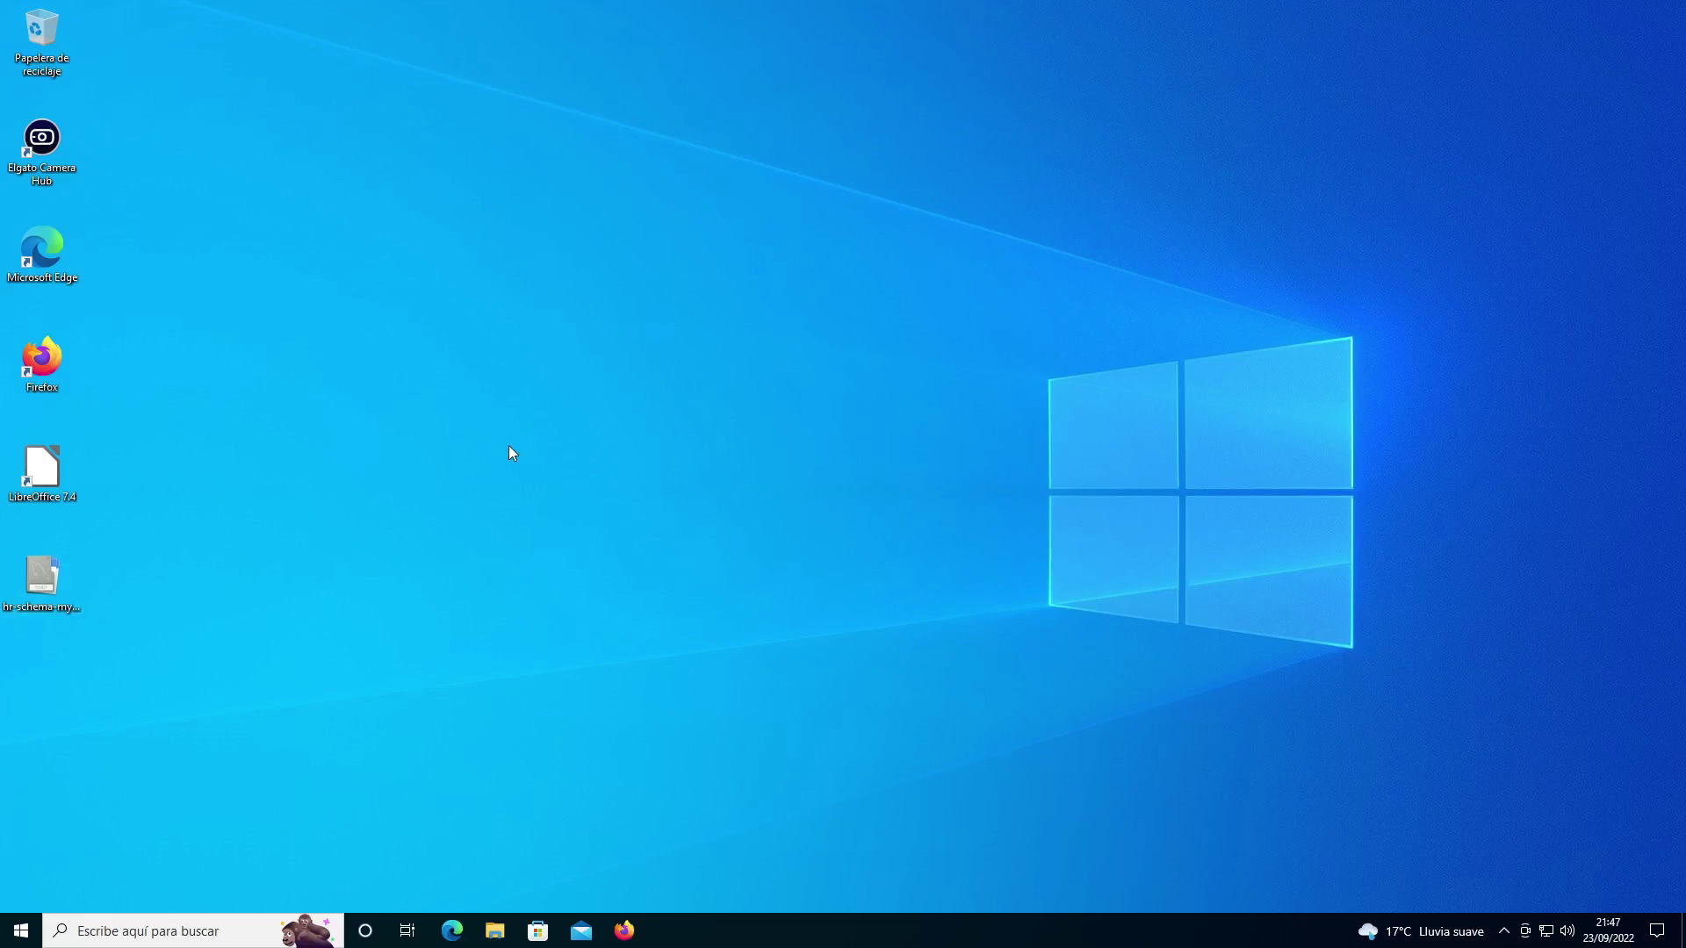
Step: Open Firefox and search the web for 'jenkins'
left_click(626, 931)
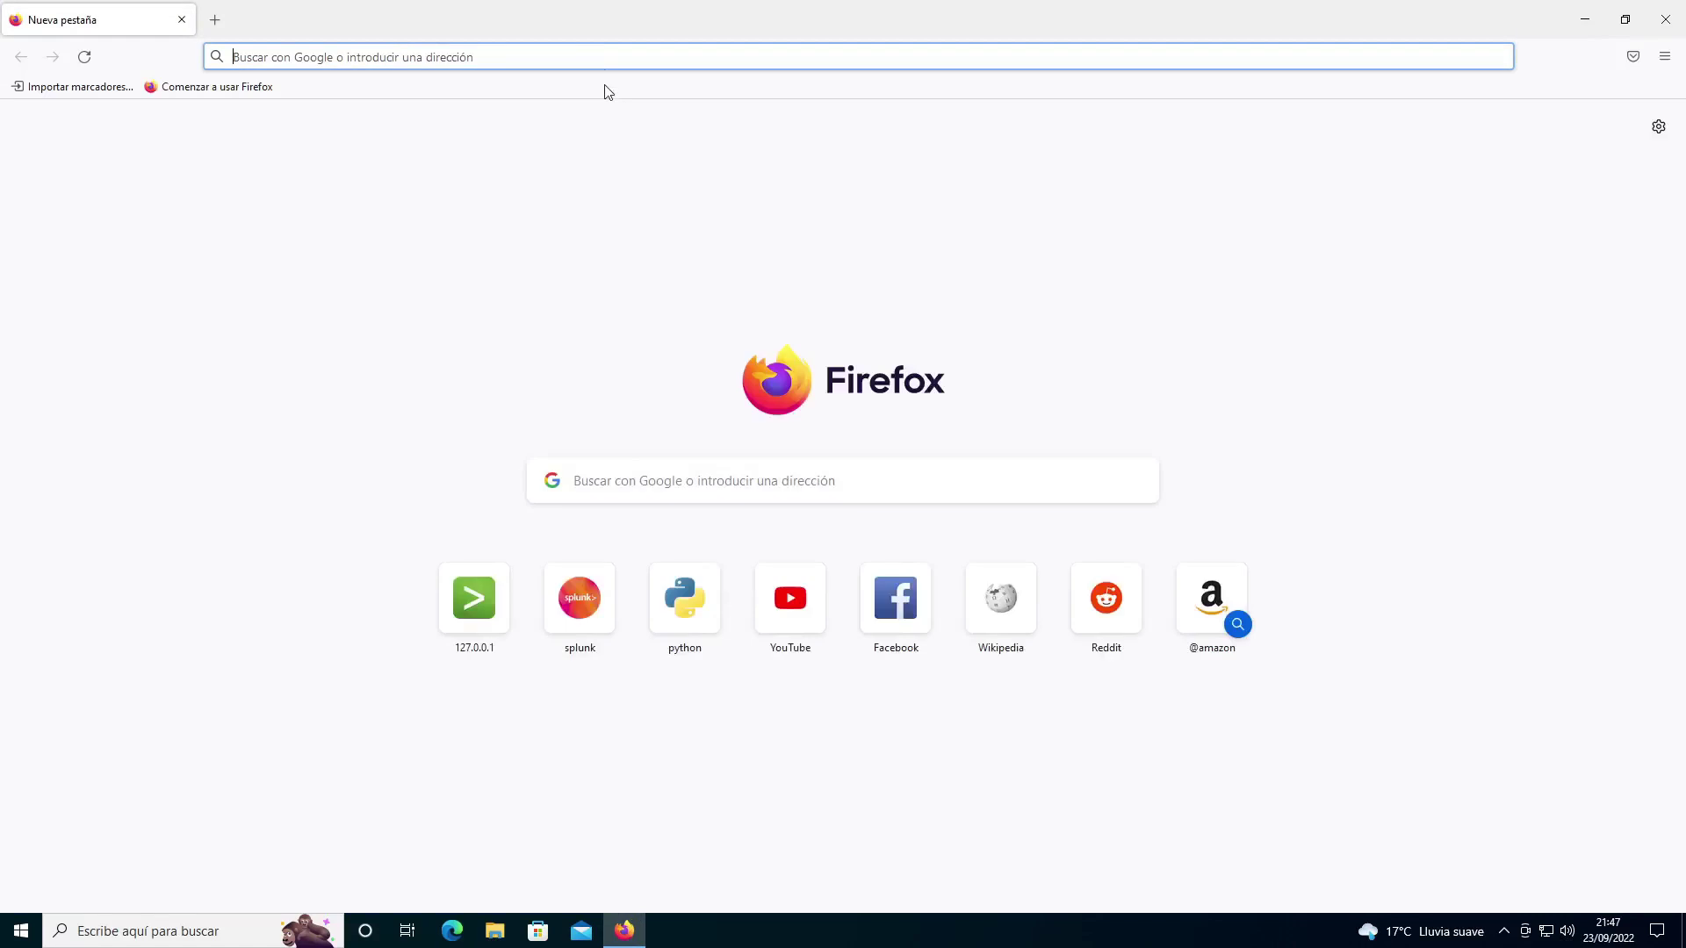
left_click(604, 55)
type("jenkins")
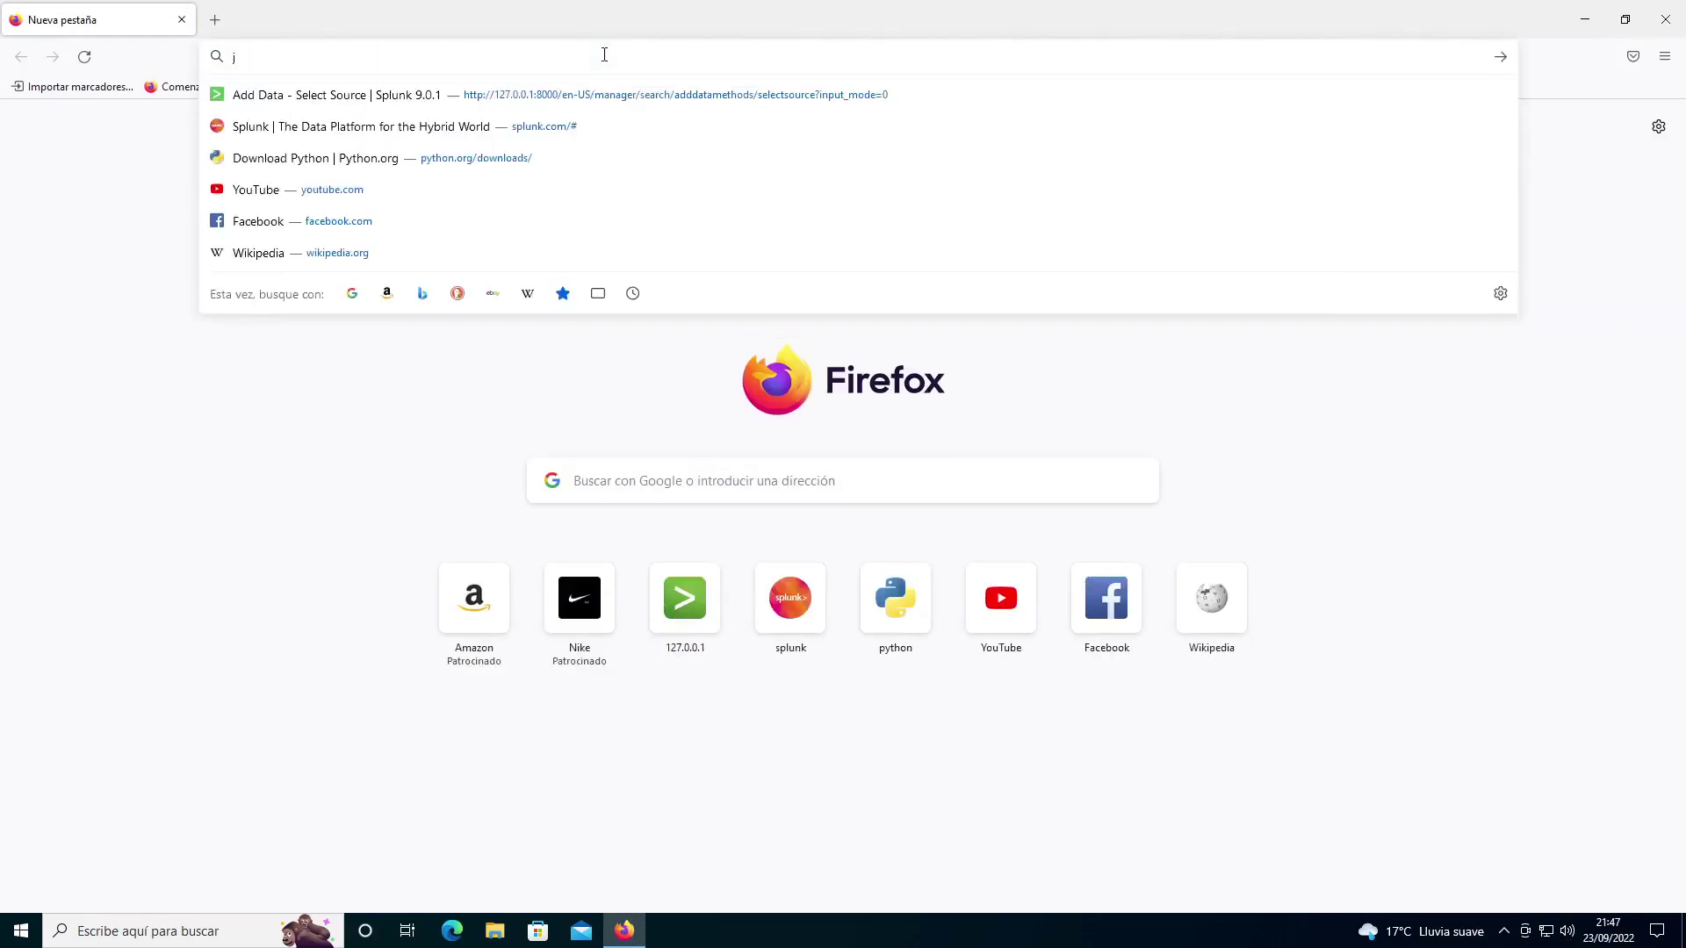
key("Return")
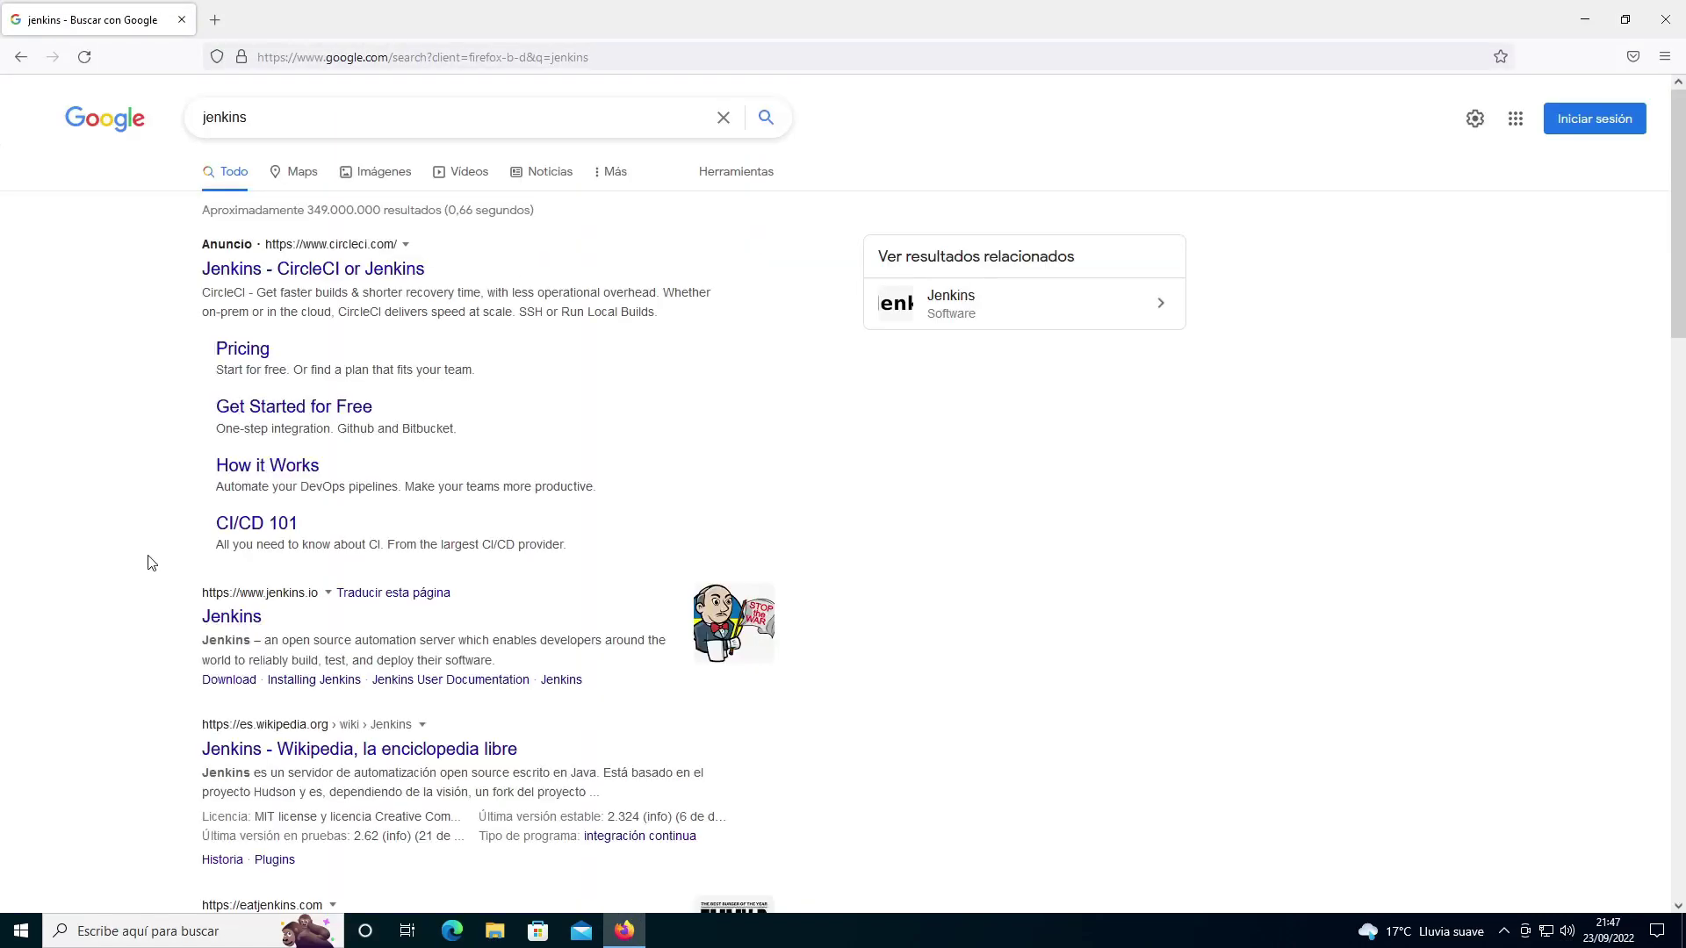
Step: From the jenkins.io result, go to Download and get the Windows installer for 2.361.1 LTS
left_click(231, 619)
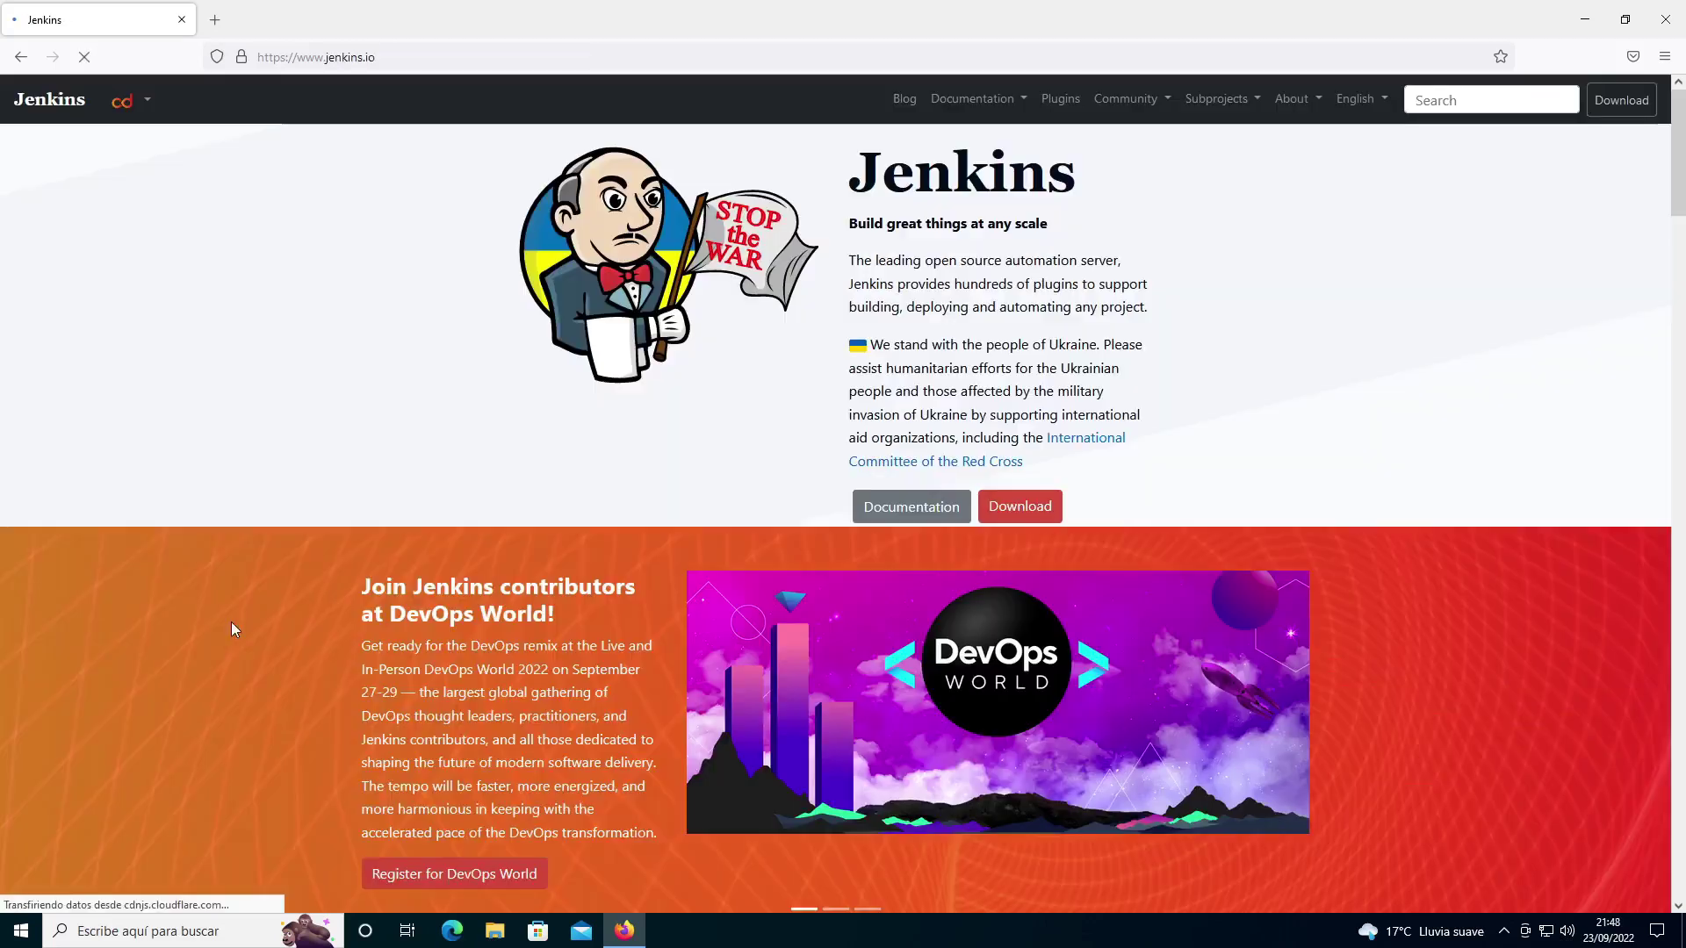
left_click(1041, 516)
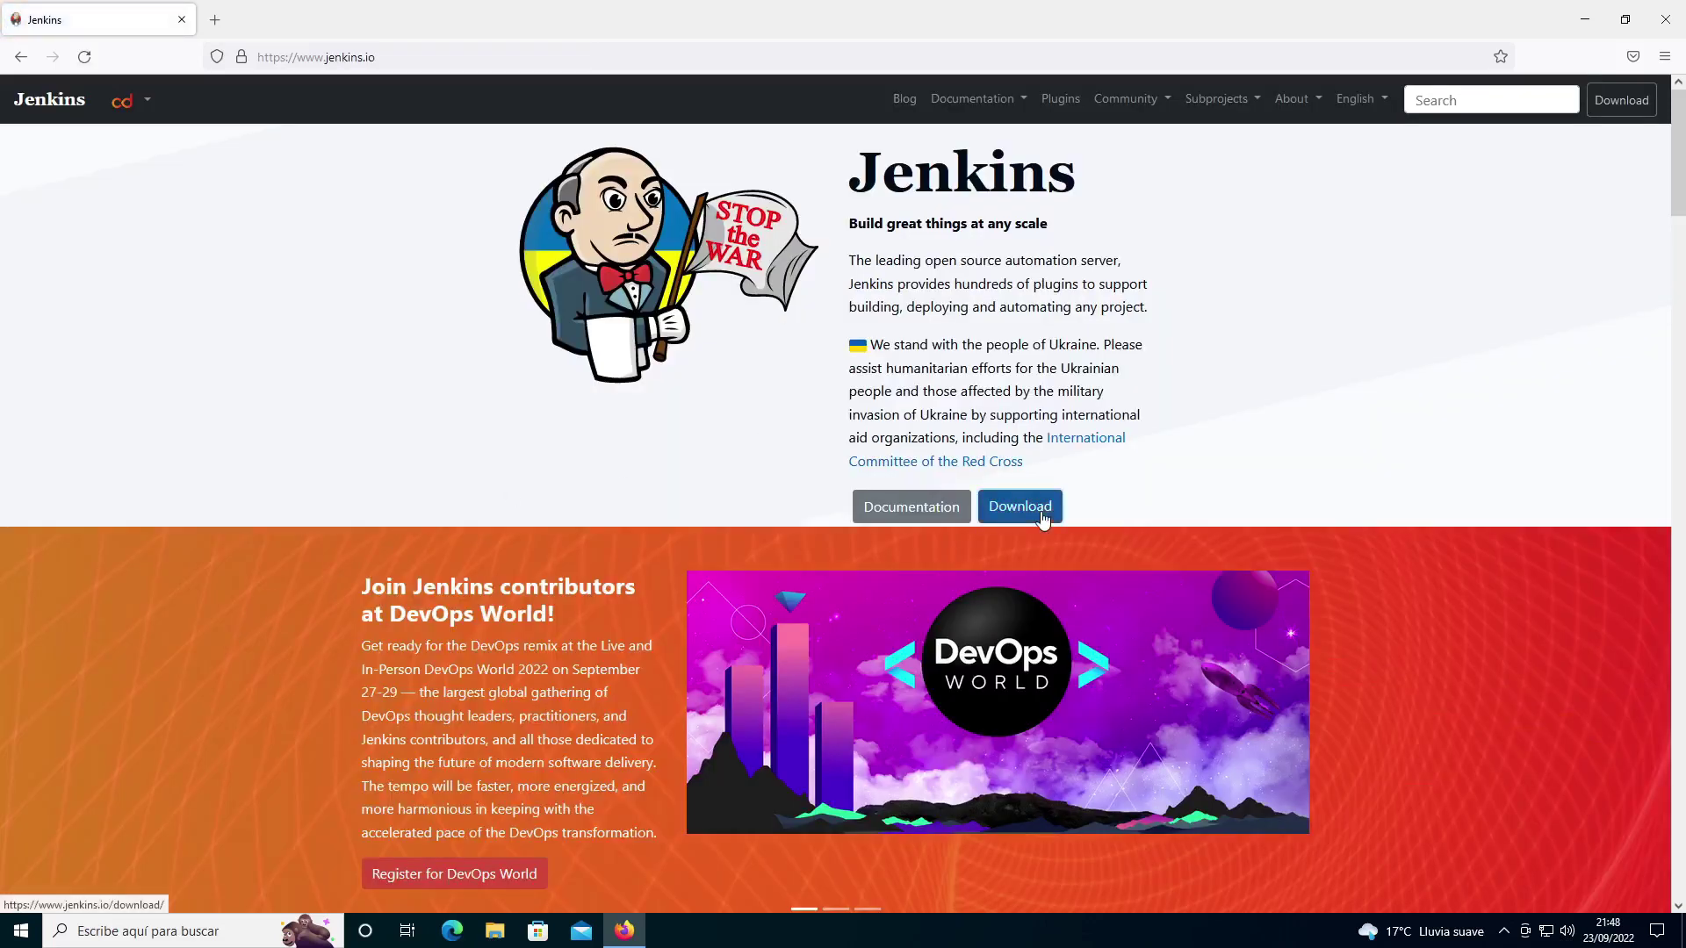
scroll(301, 514, "down", 2)
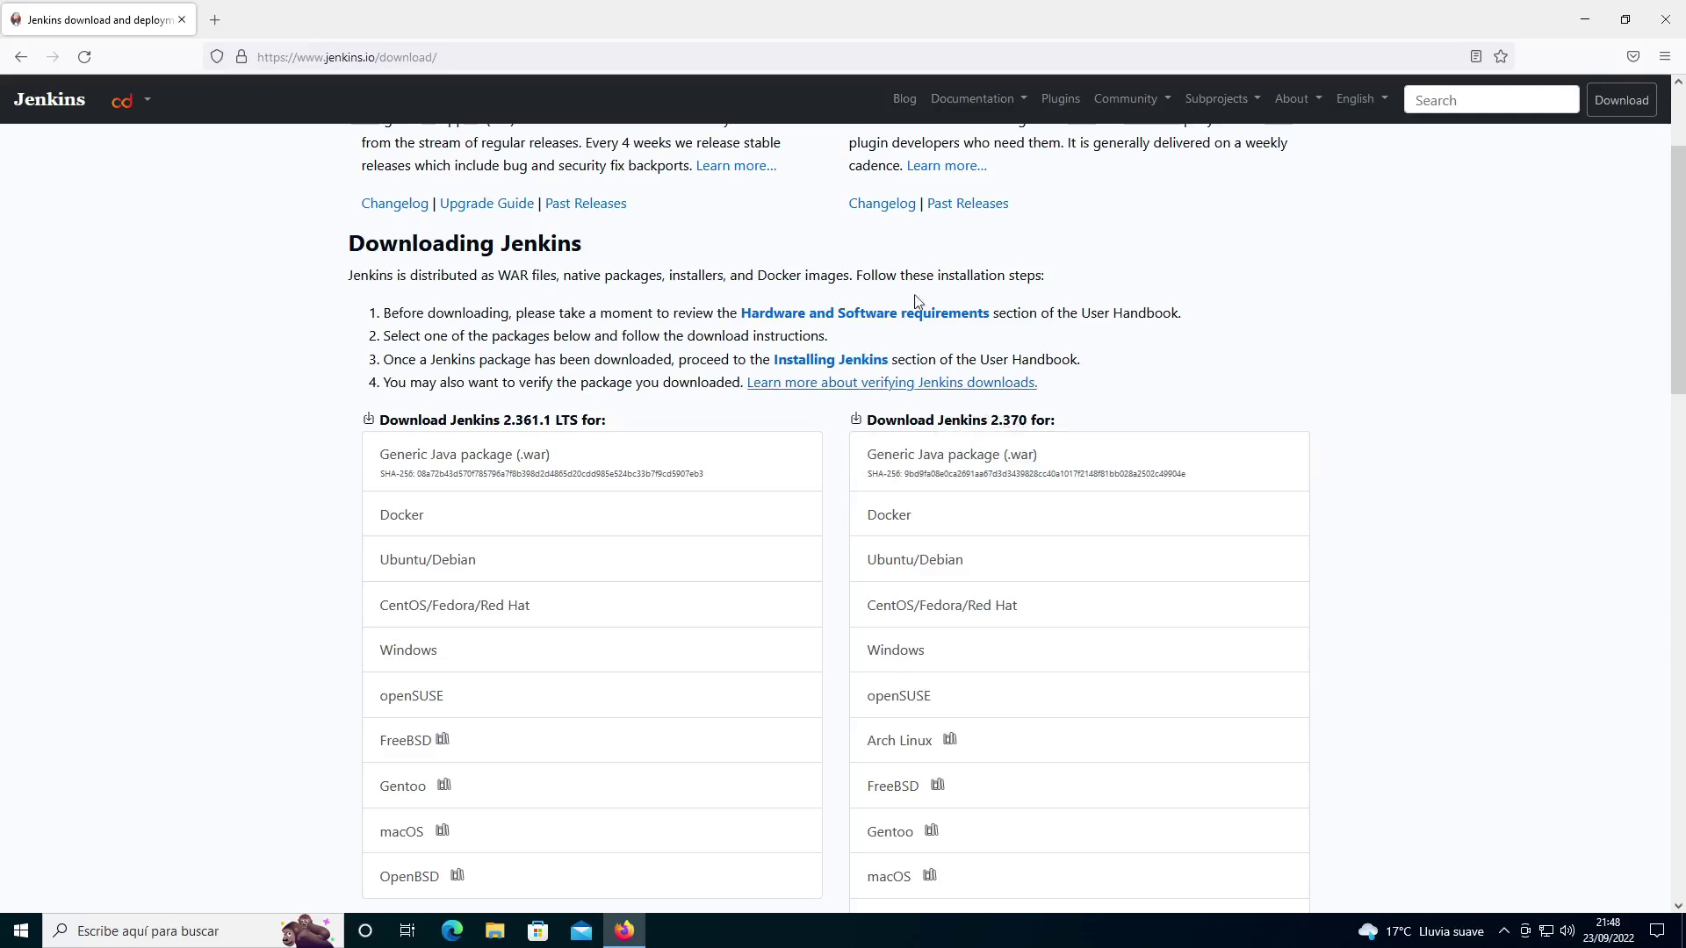
left_click_drag(446, 419, 606, 419)
left_click(635, 425)
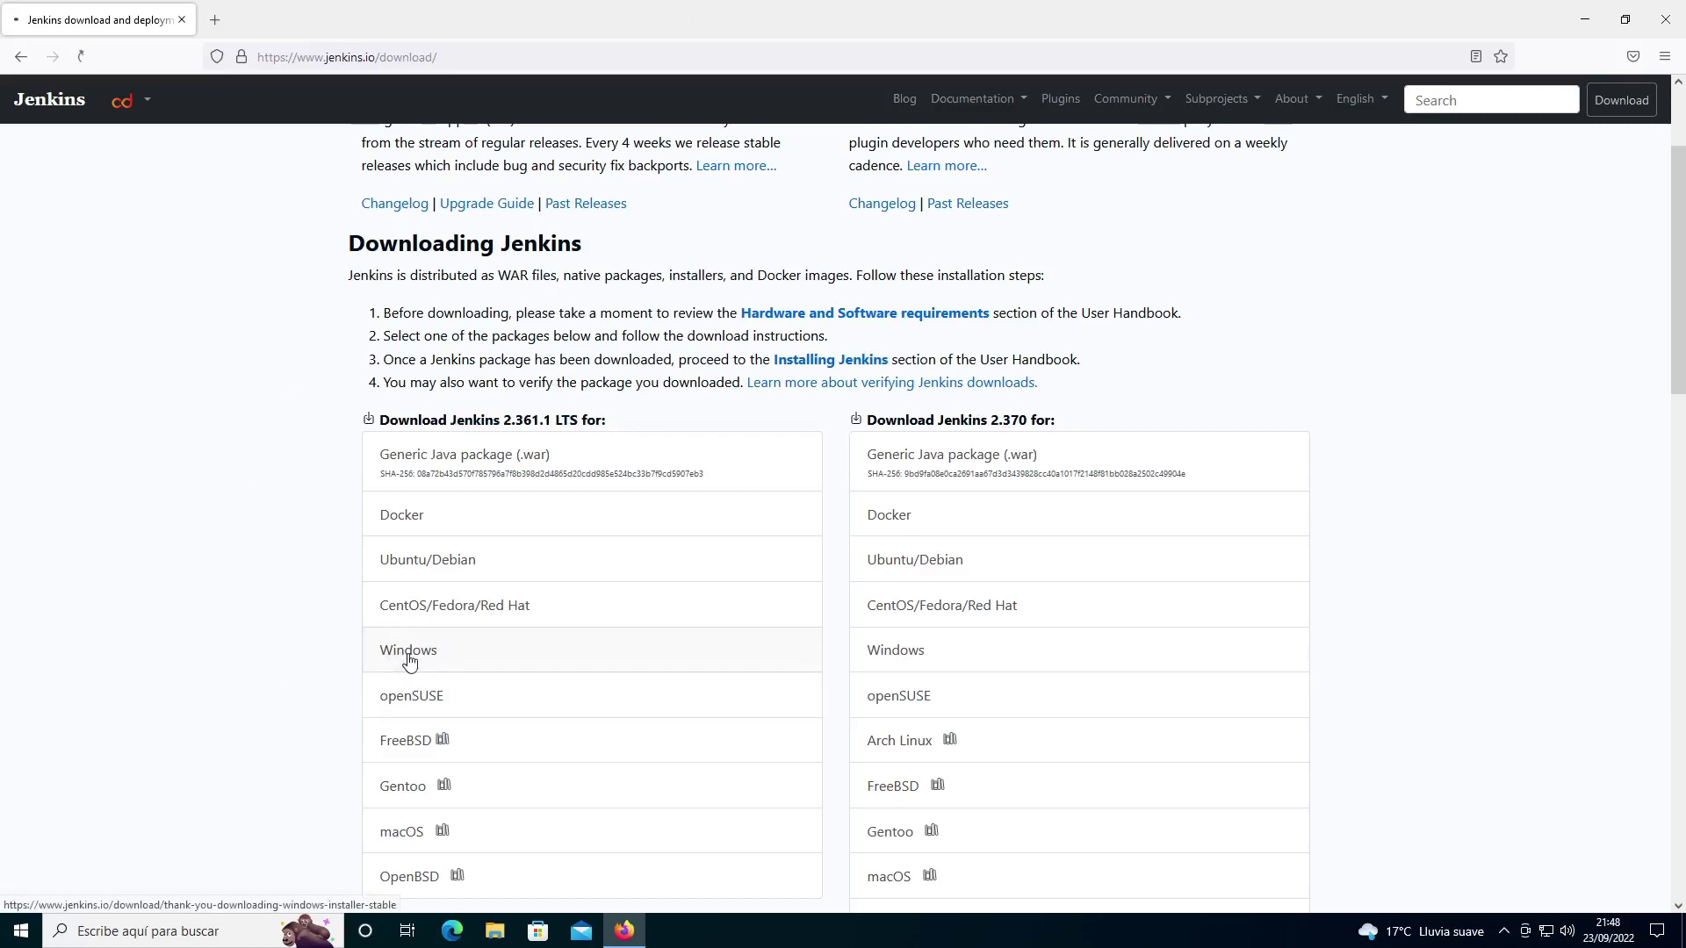
left_click(409, 661)
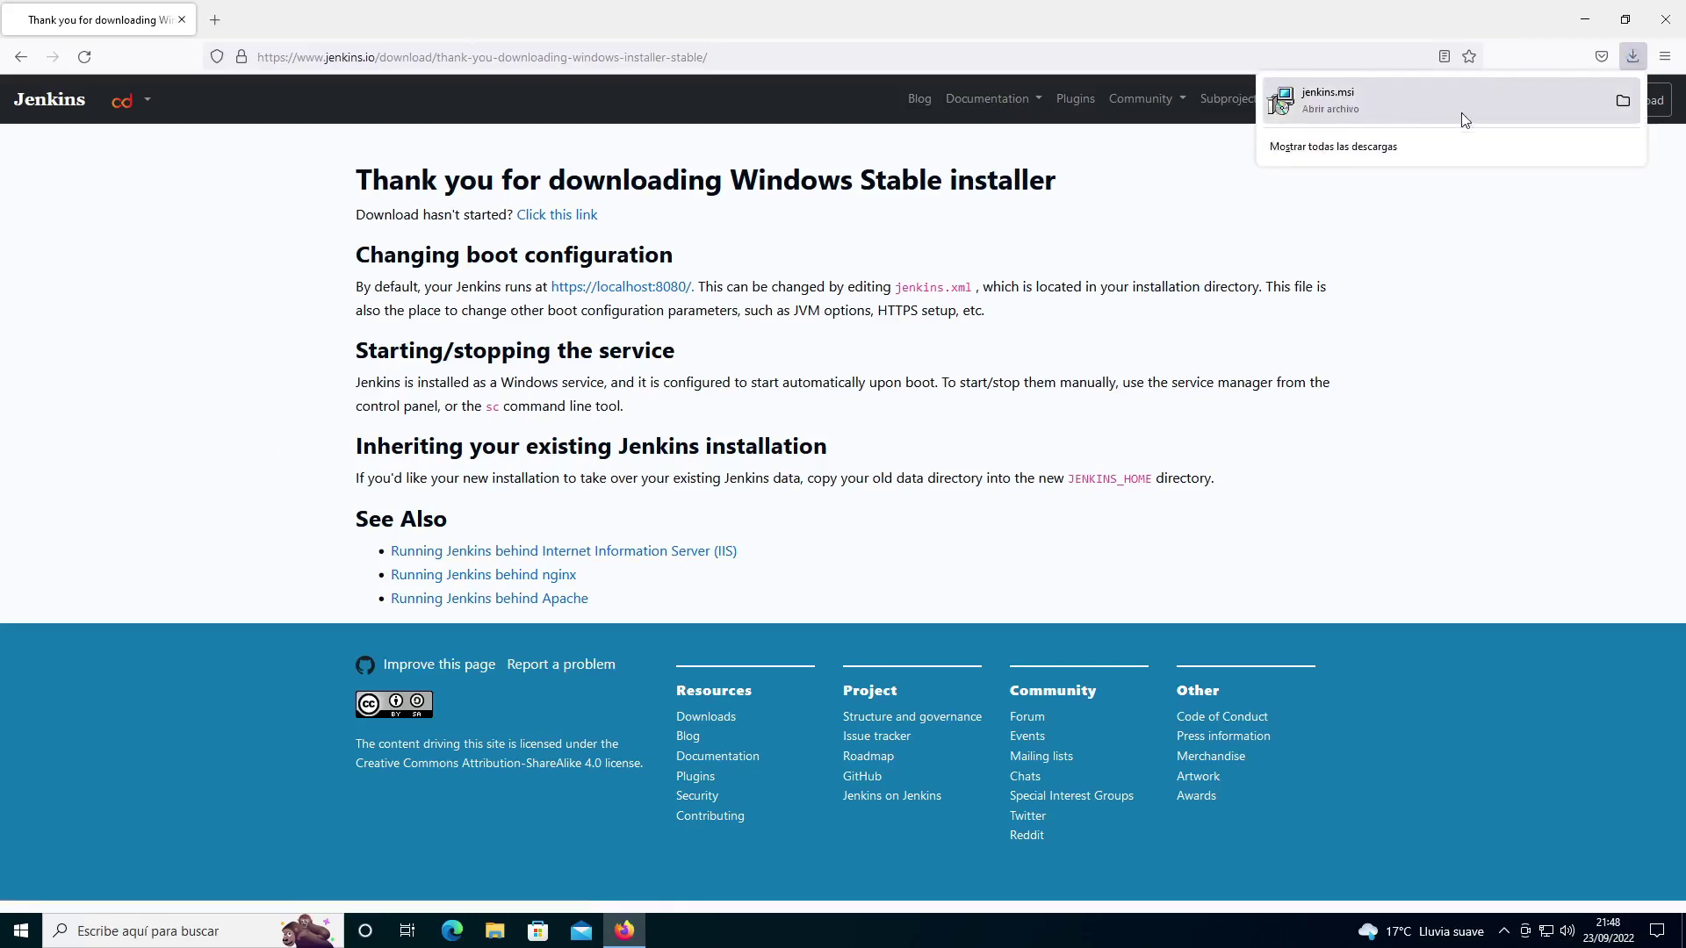
Step: Run the downloaded jenkins.msi and accept the default destination folder
left_click(1383, 107)
left_click(985, 487)
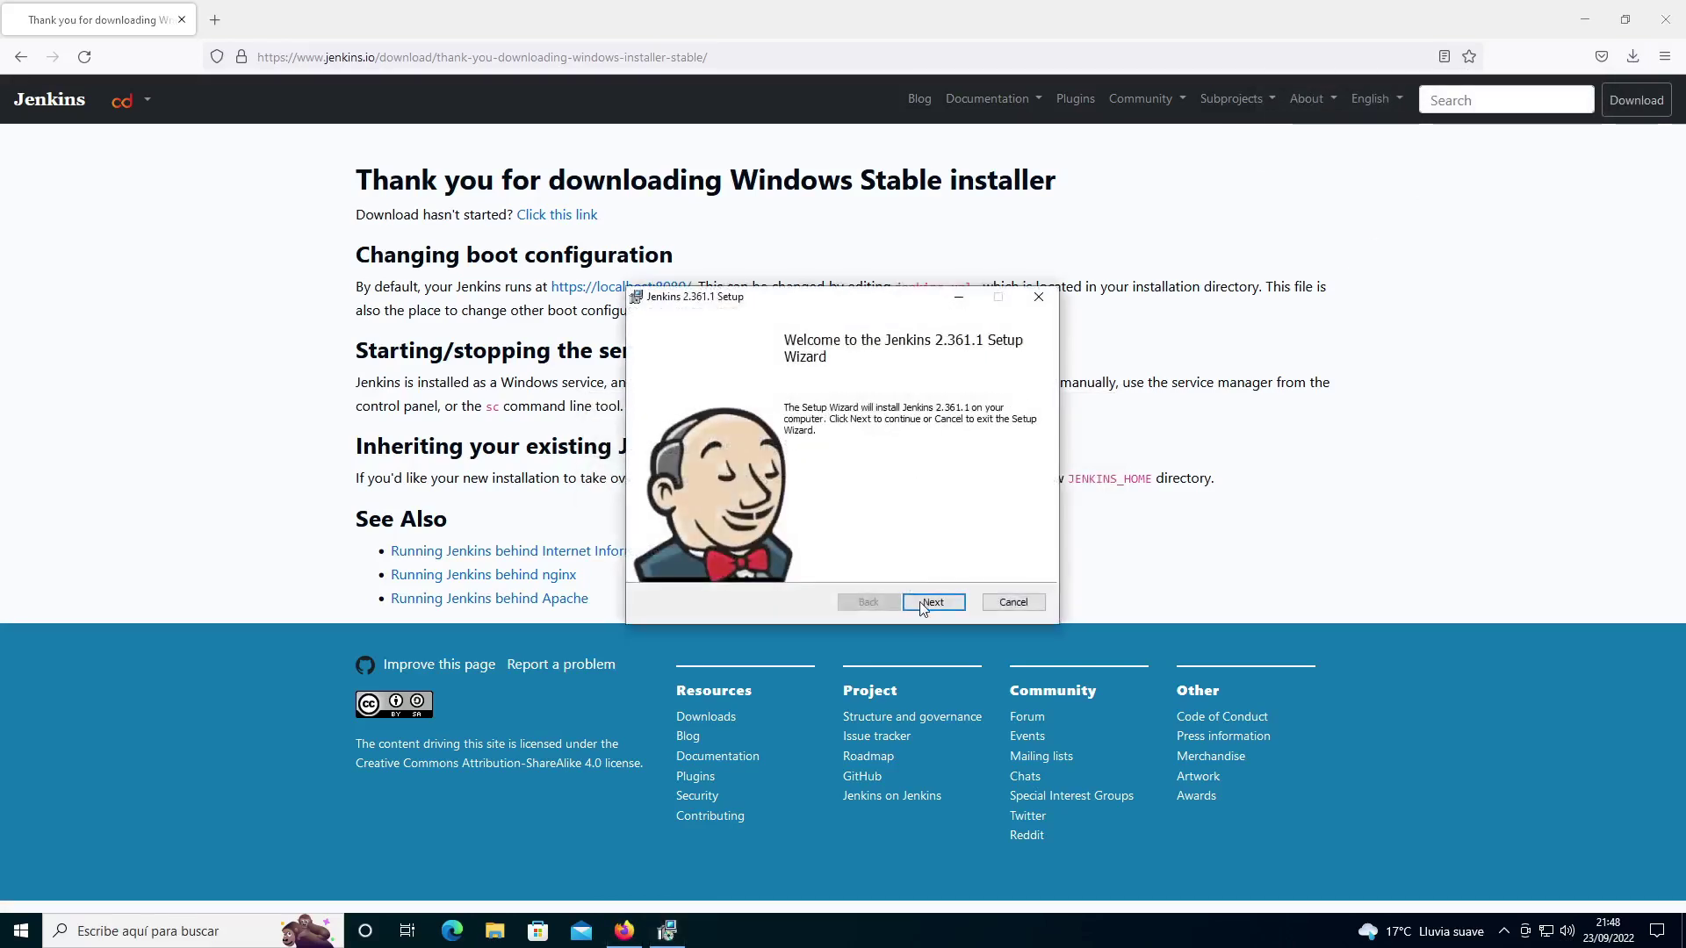
left_click(924, 607)
left_click(923, 606)
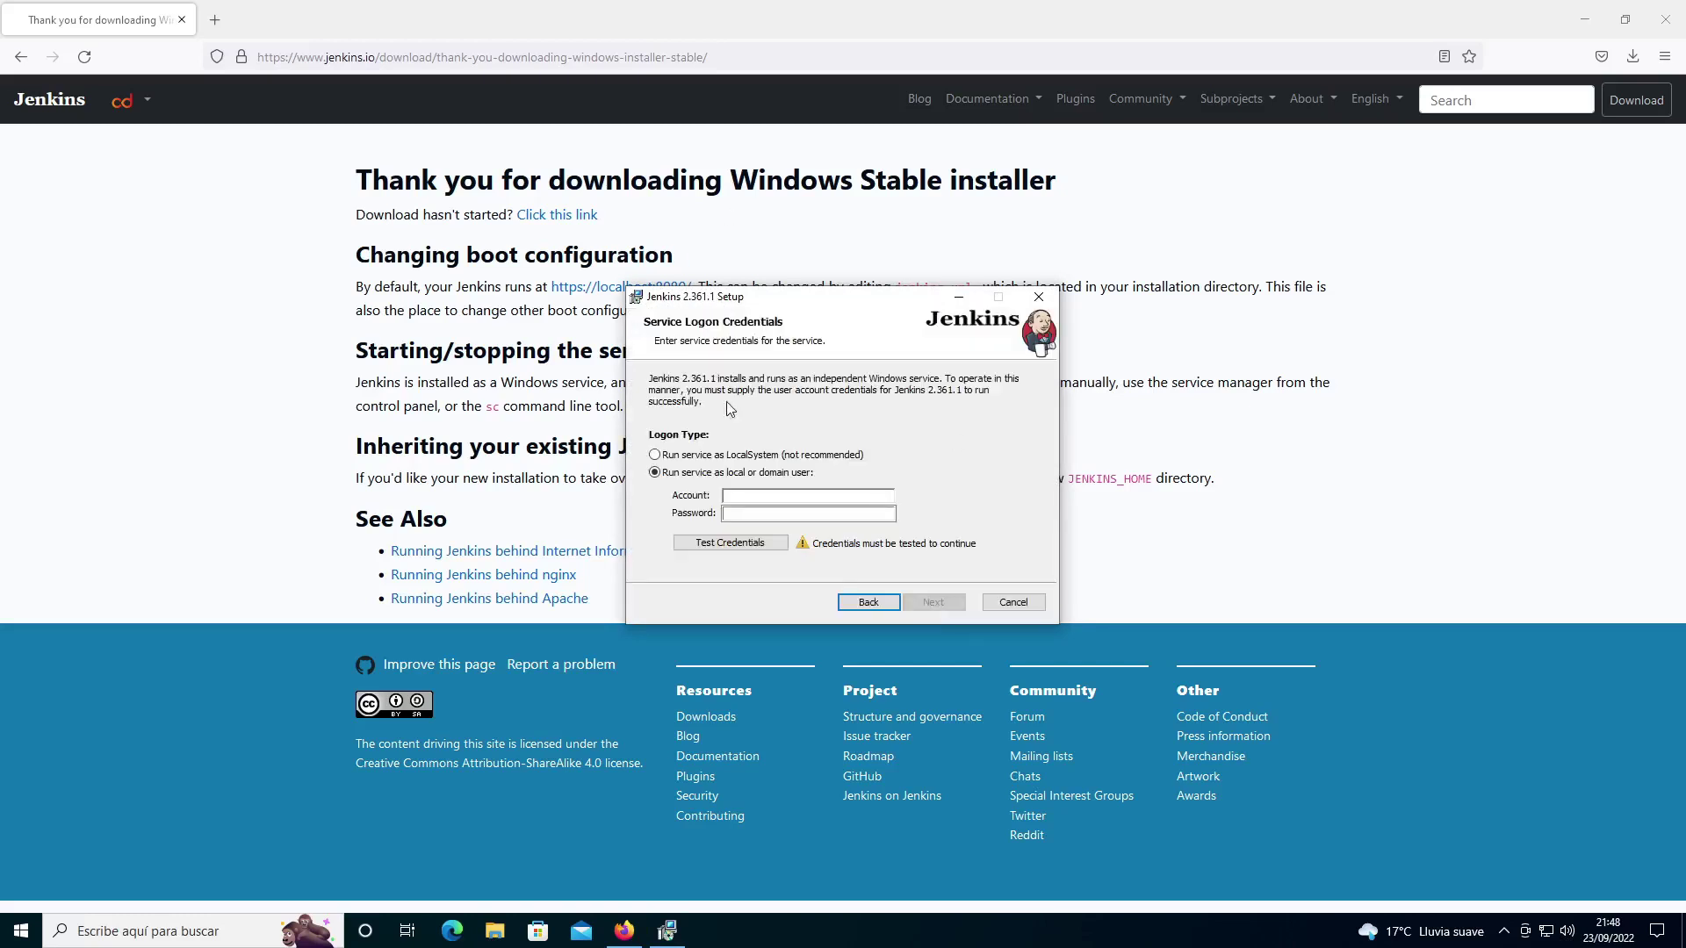
Step: Run the Jenkins service as LocalSystem and verify port 8080 is available
left_click(716, 457)
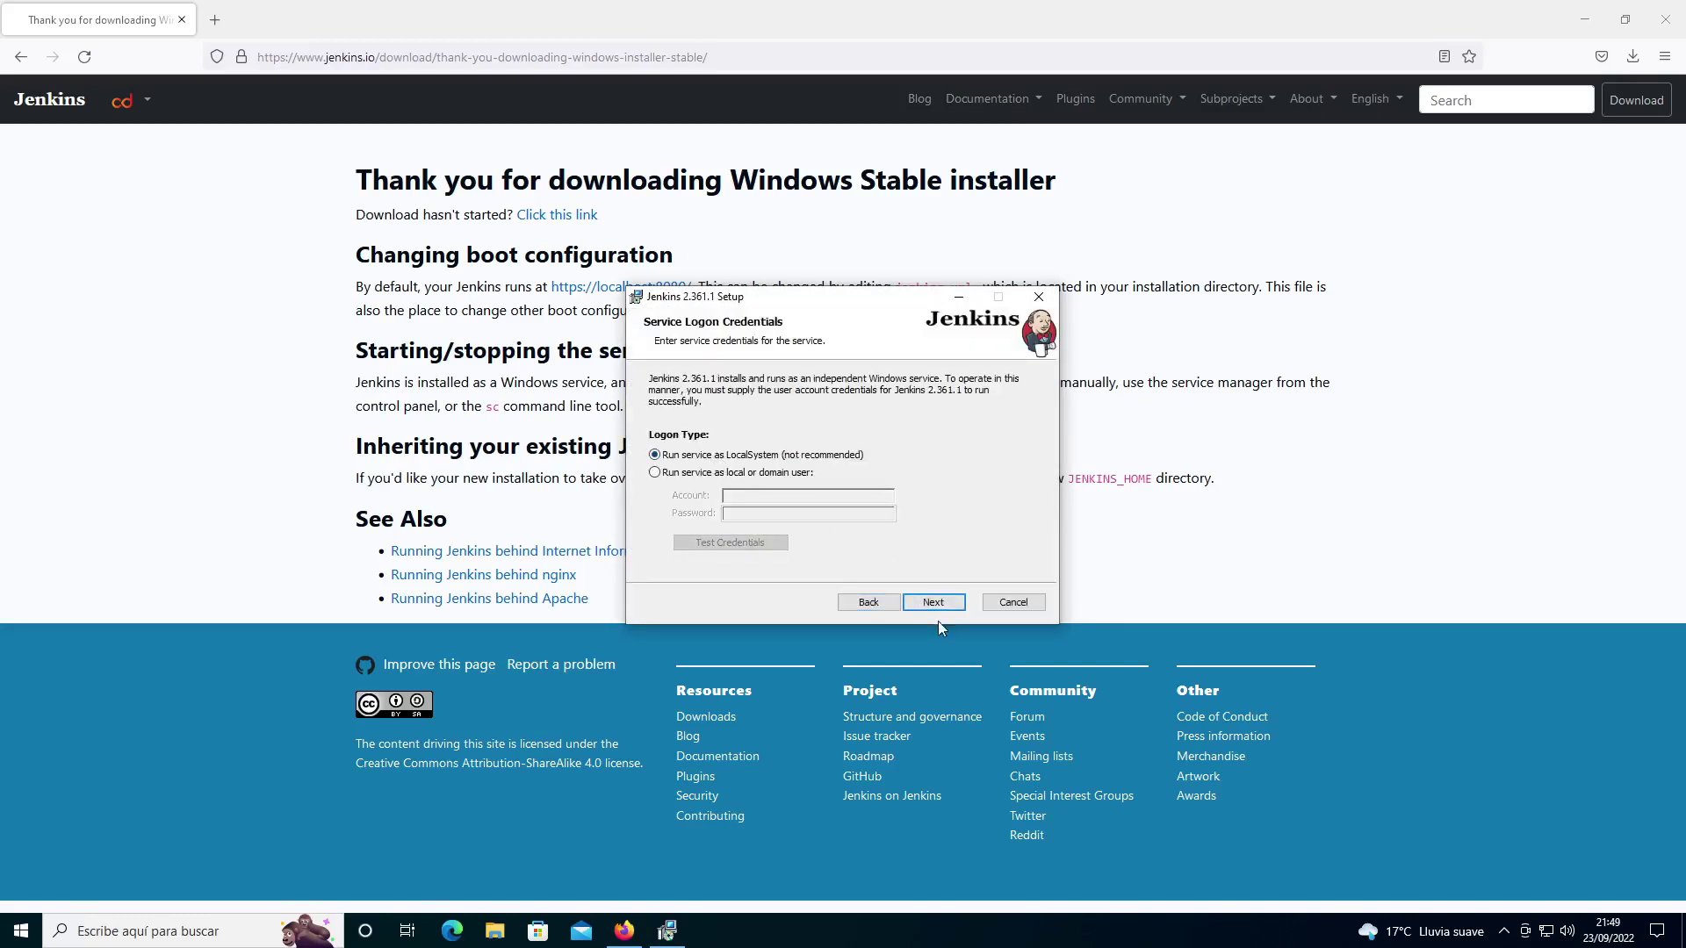
left_click(936, 605)
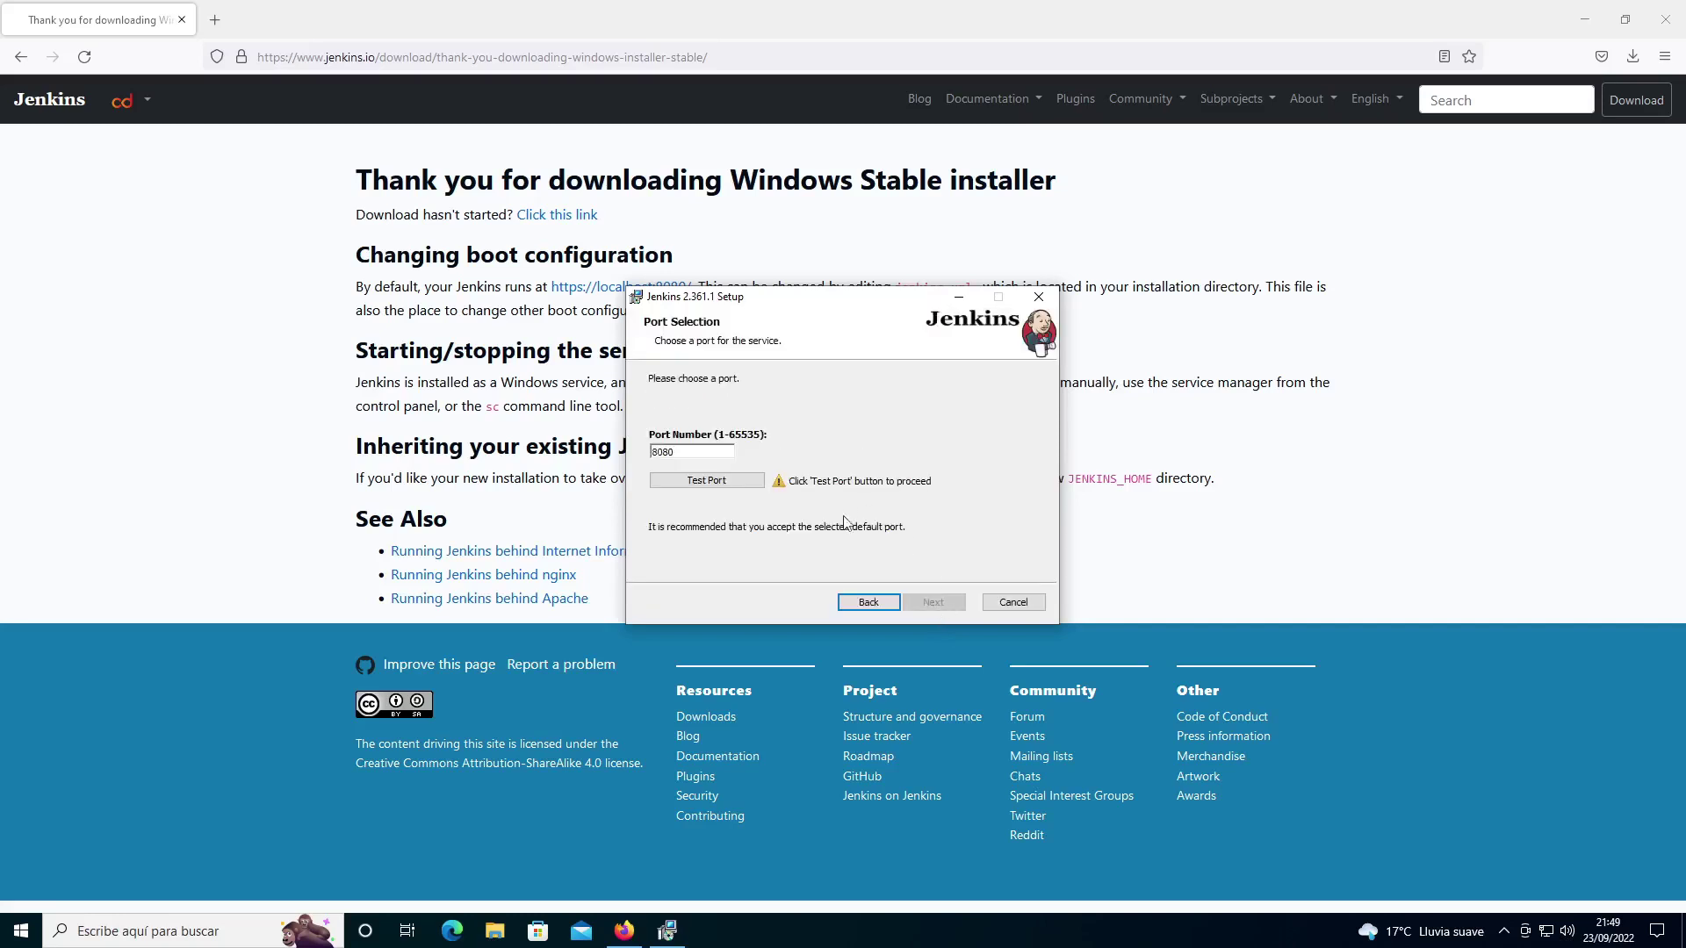
left_click(709, 483)
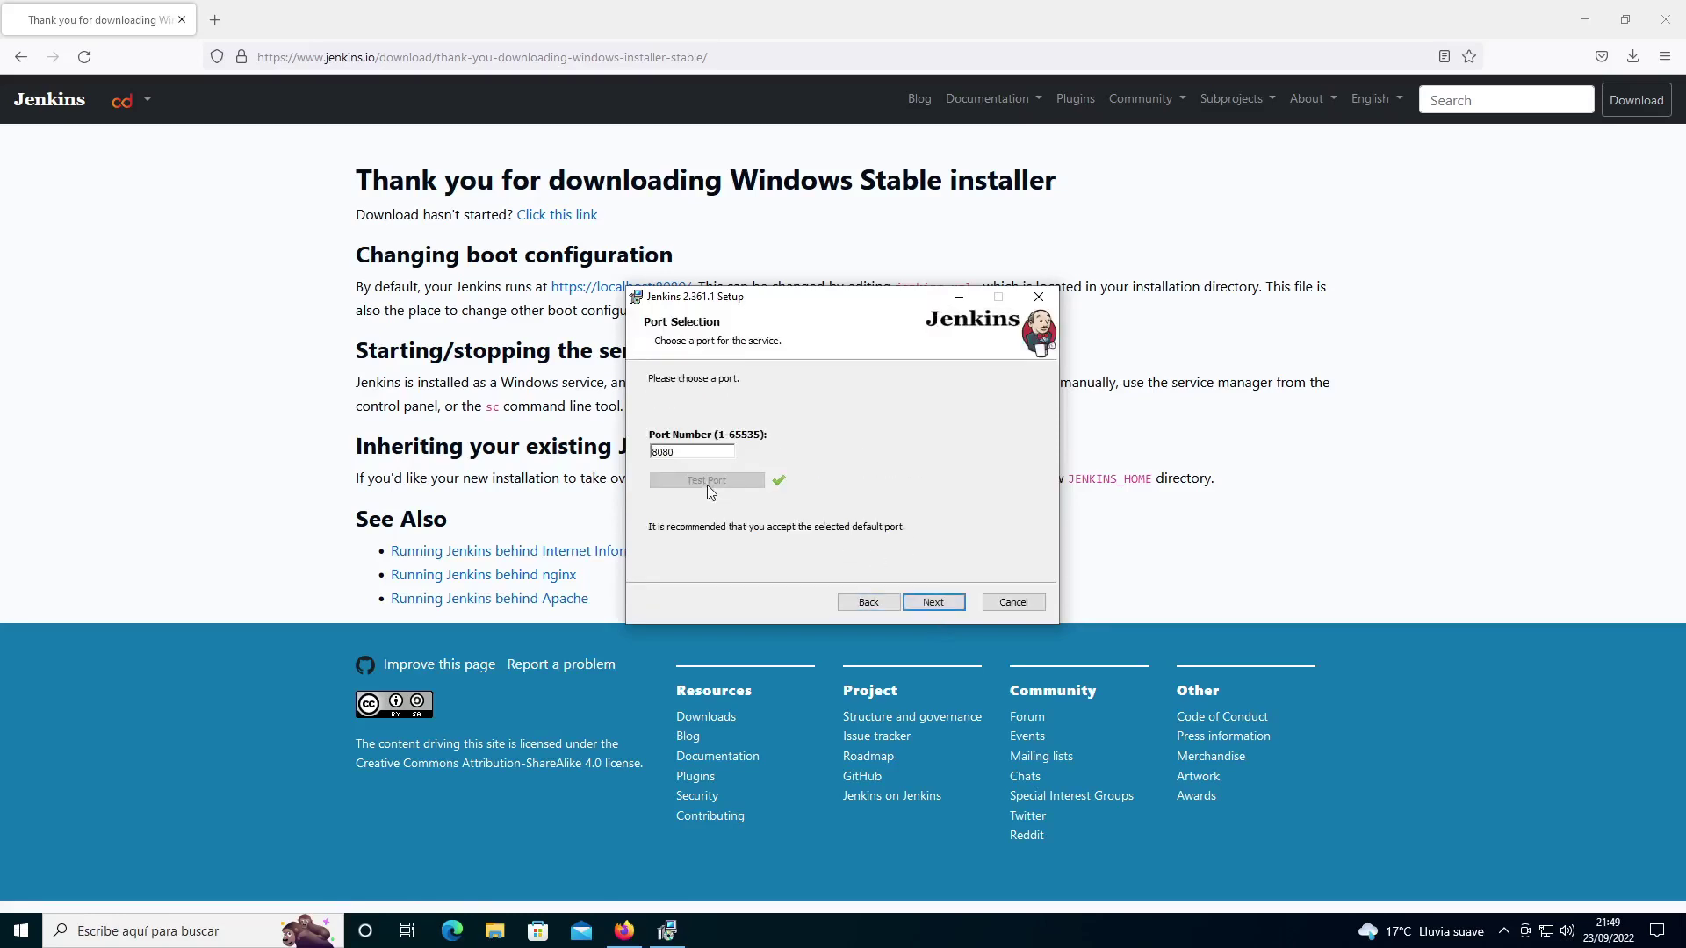
left_click(932, 604)
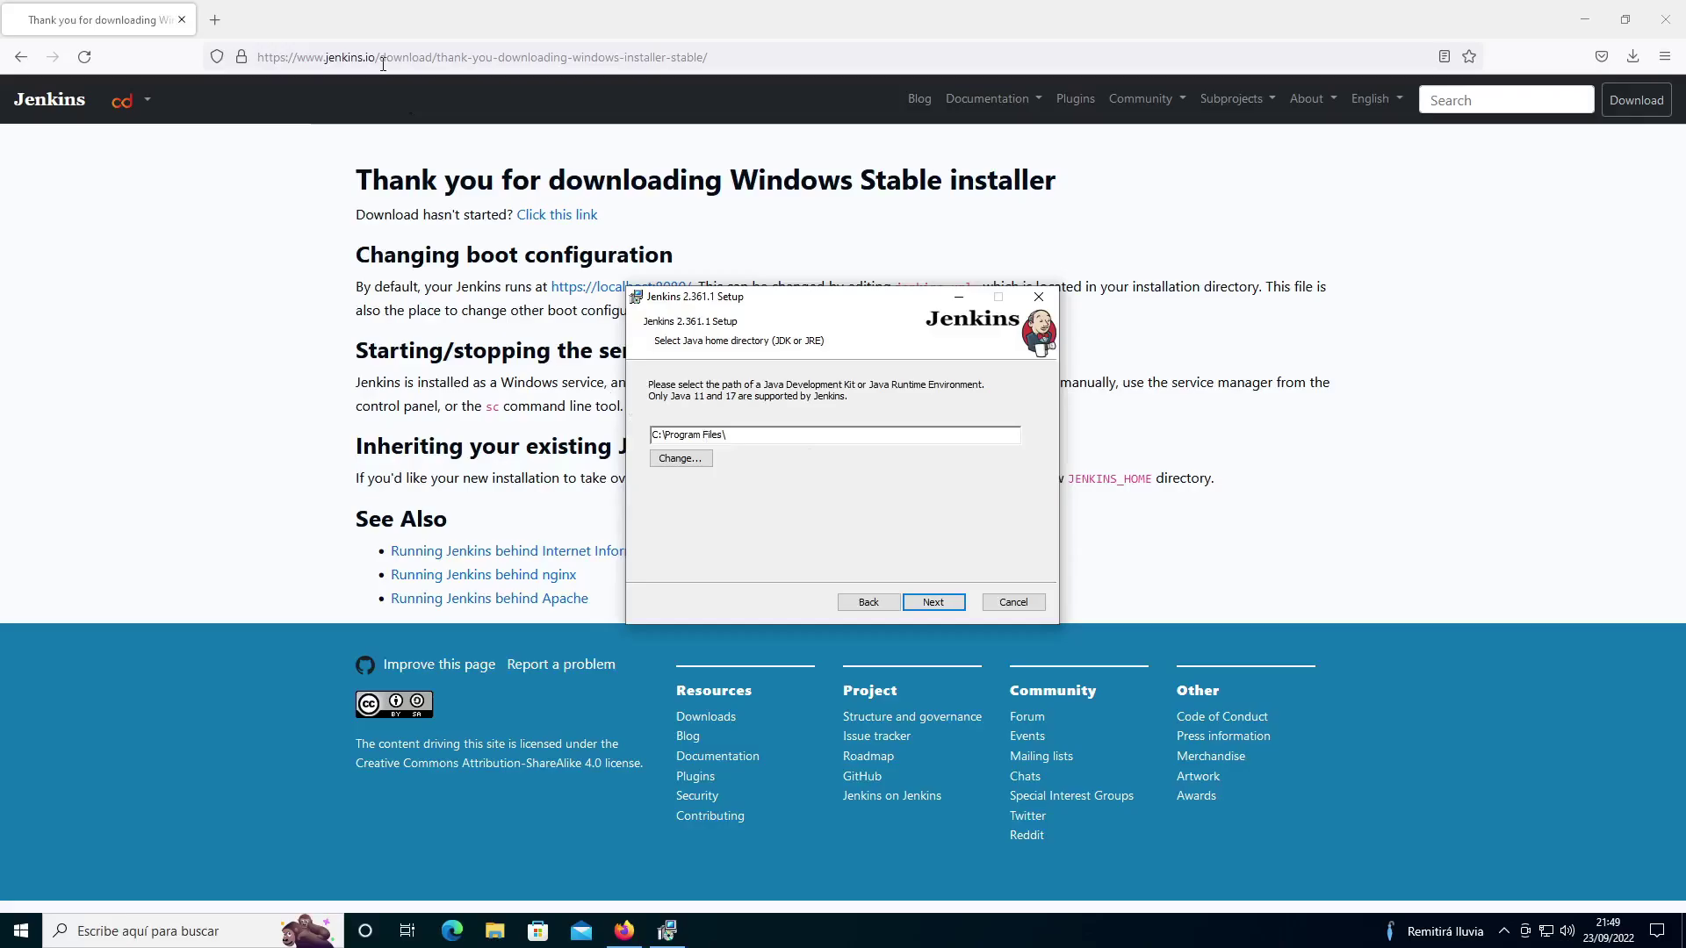
Step: Search the web for 'jdk 17 descargar'
left_click(383, 62)
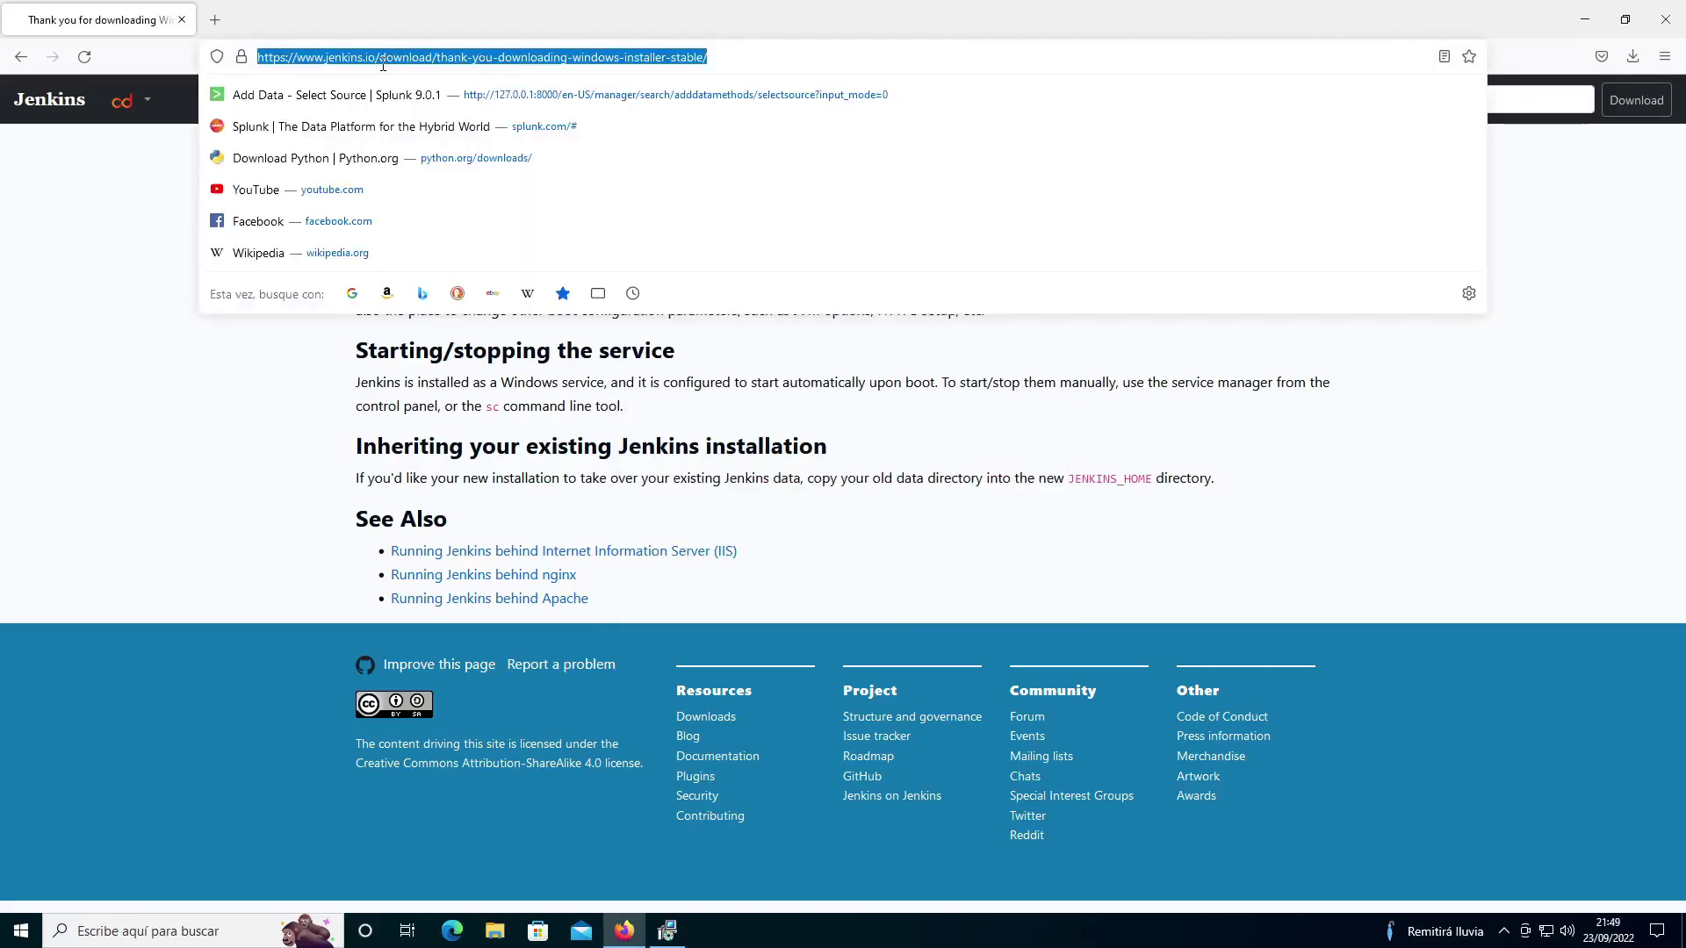
type("jdk 17")
type(" descargar")
key("Return")
key("alt+Tab")
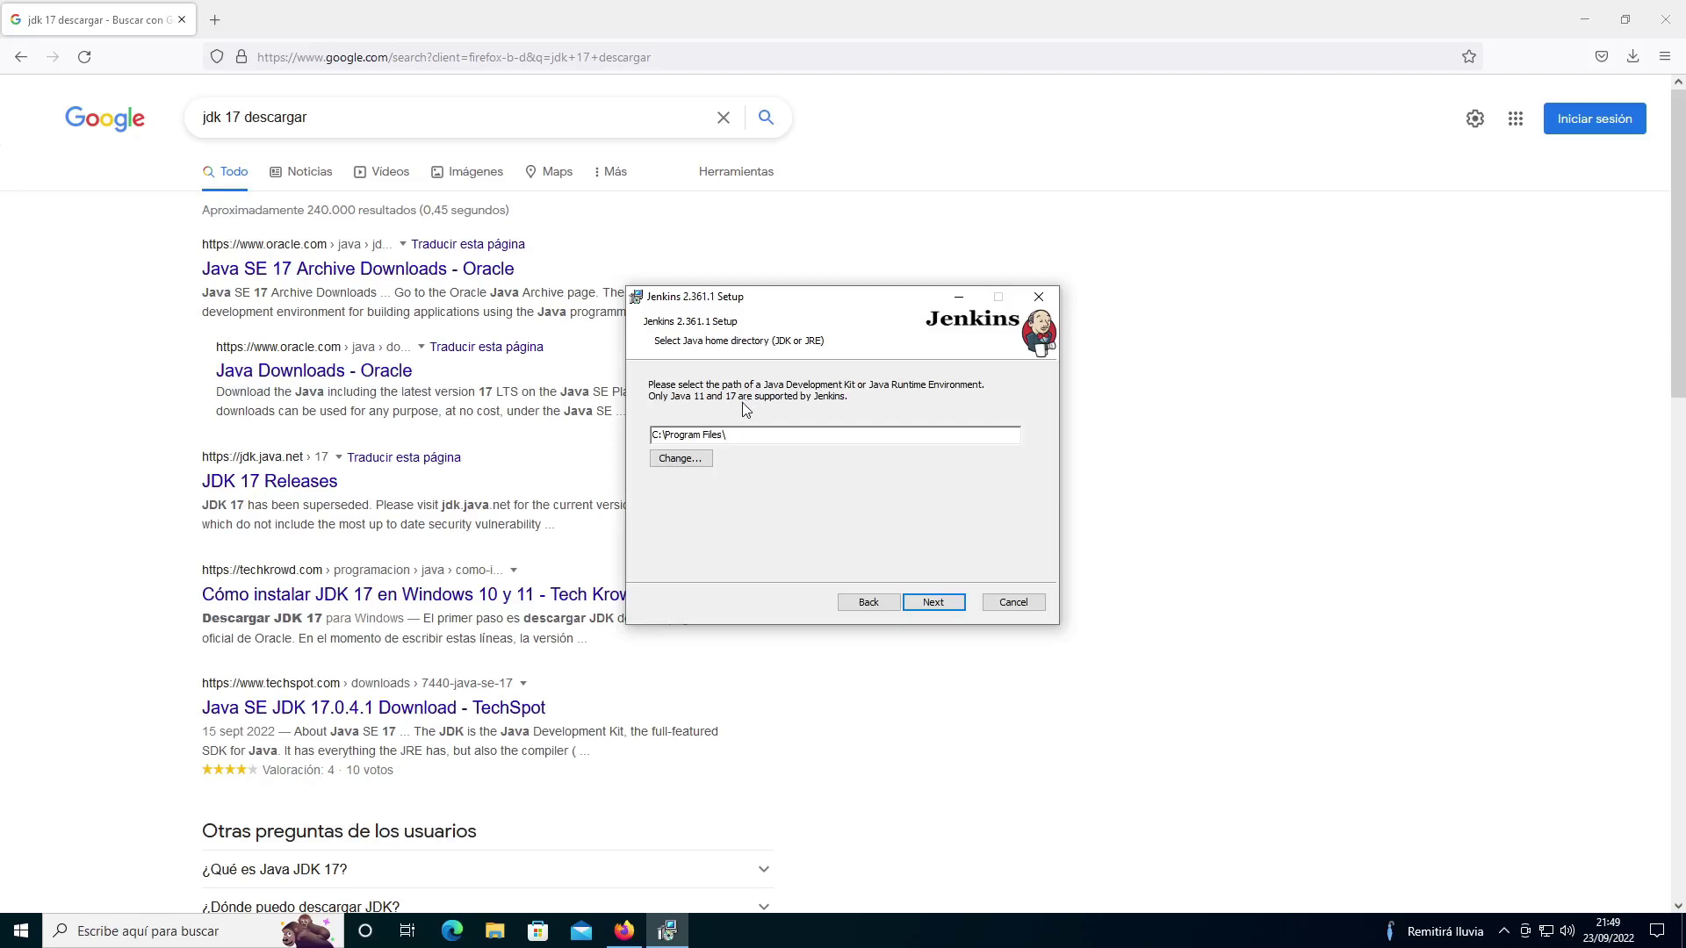
left_click(184, 494)
Step: On Oracle's Java SE 17 Archive Downloads page, download the JDK 17.0.4.1 windows-x64_bin.exe installer
left_click(267, 270)
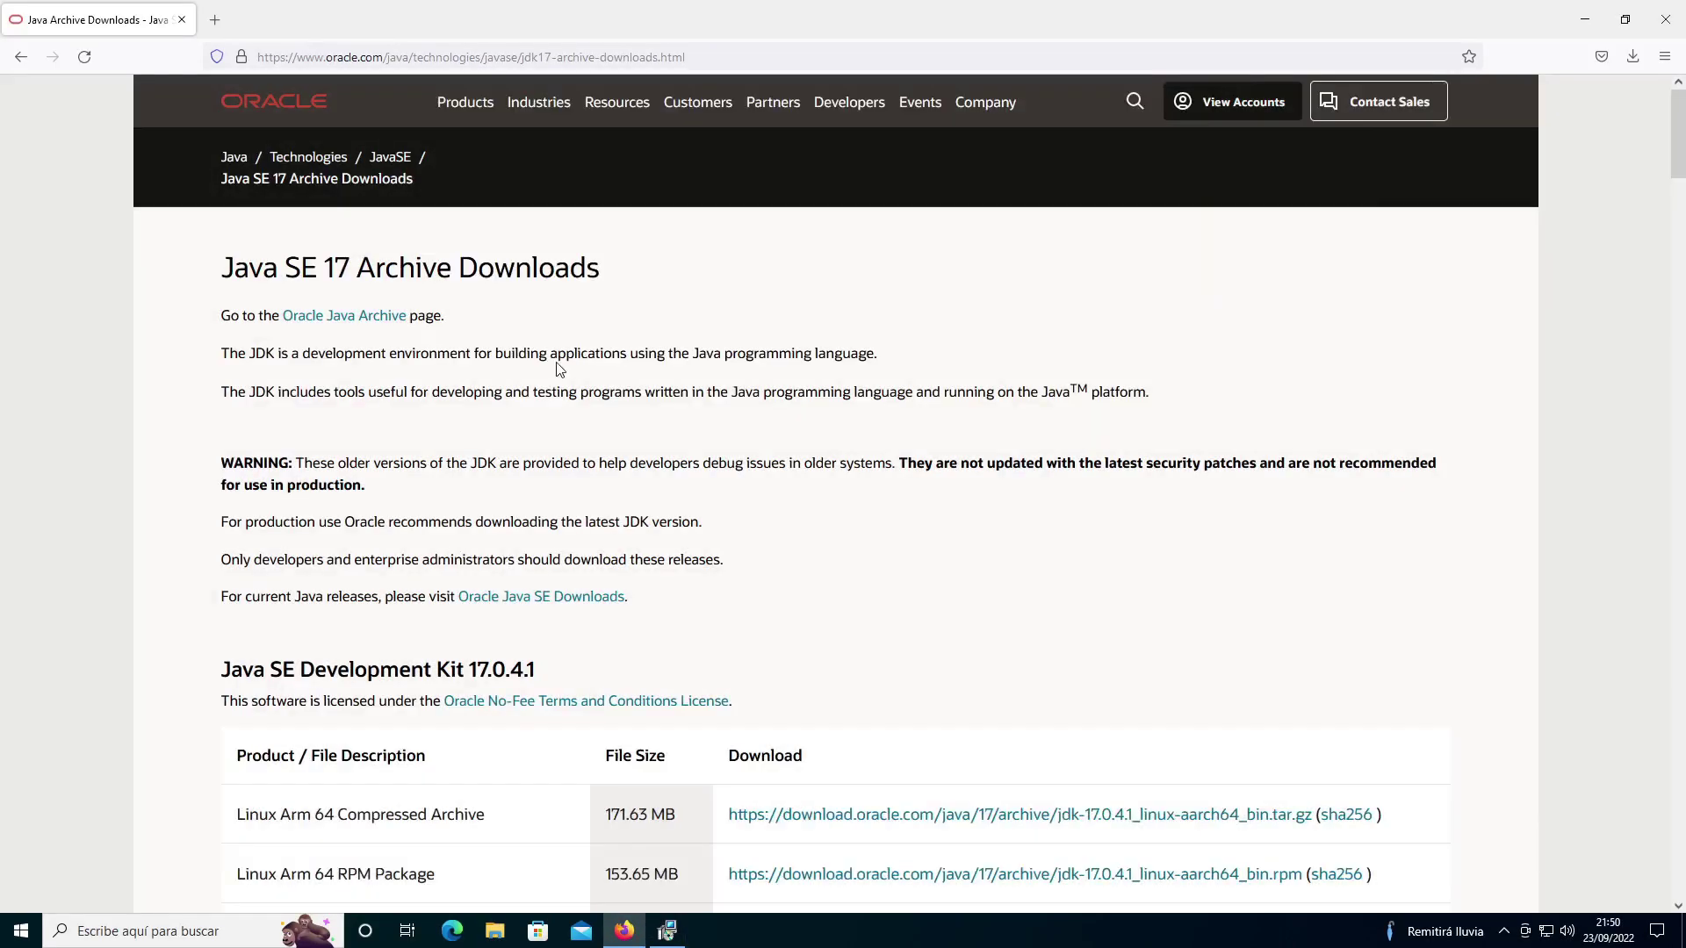
left_click_drag(225, 271, 357, 278)
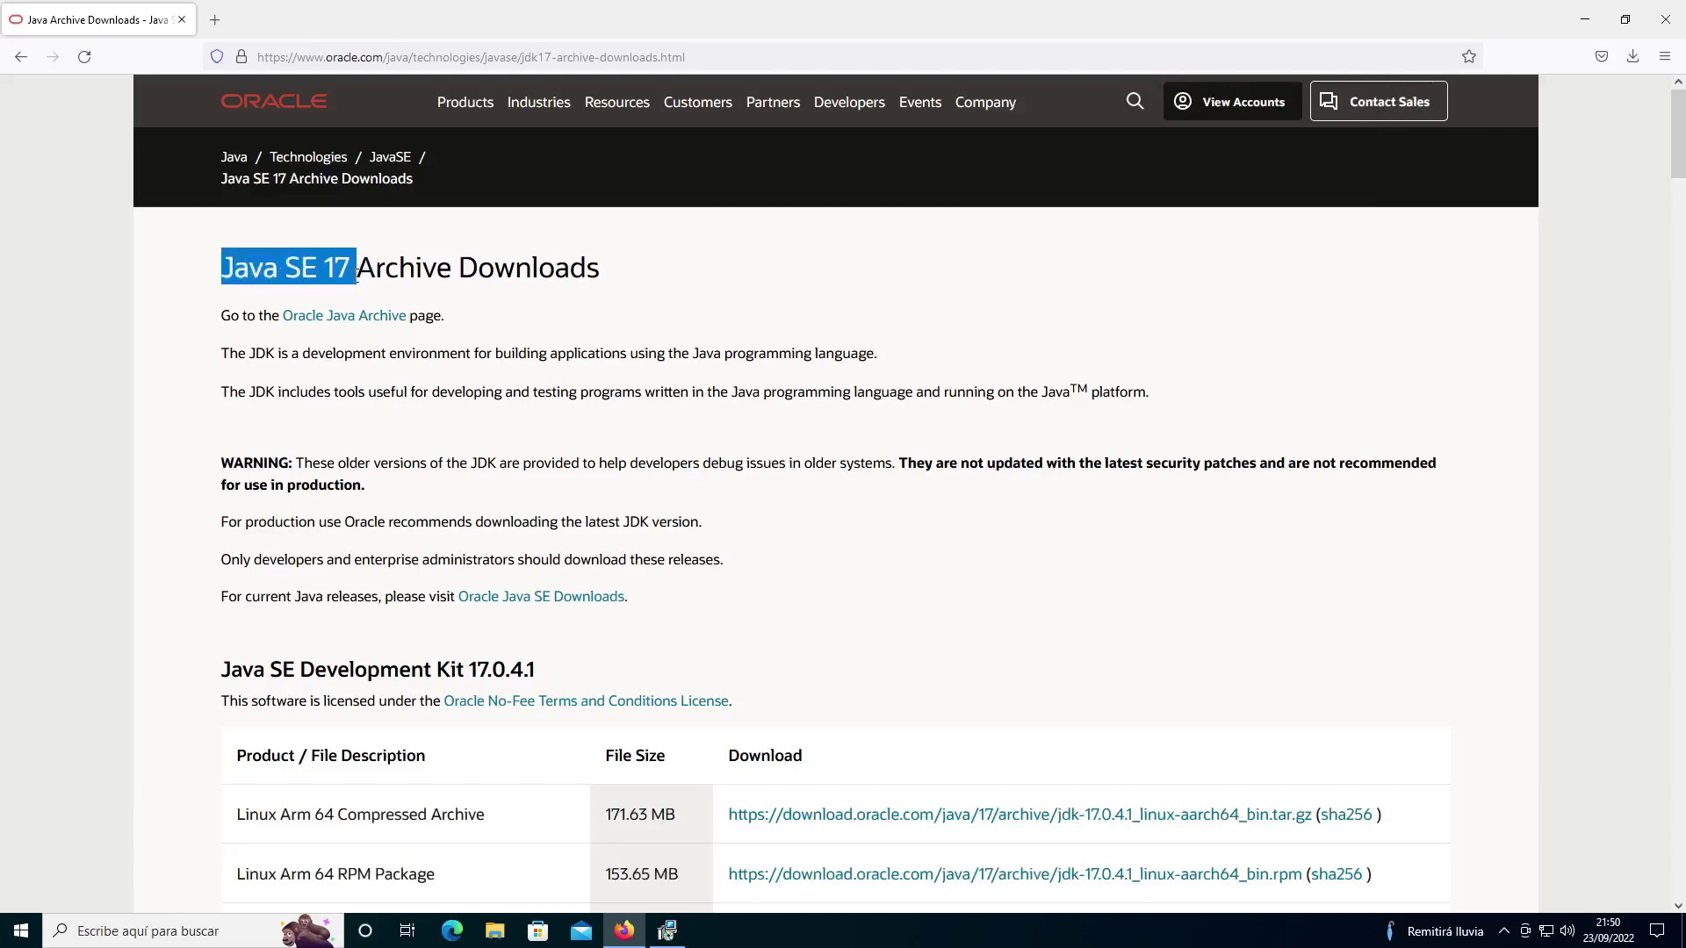
left_click(121, 420)
scroll(122, 420, "down", 3)
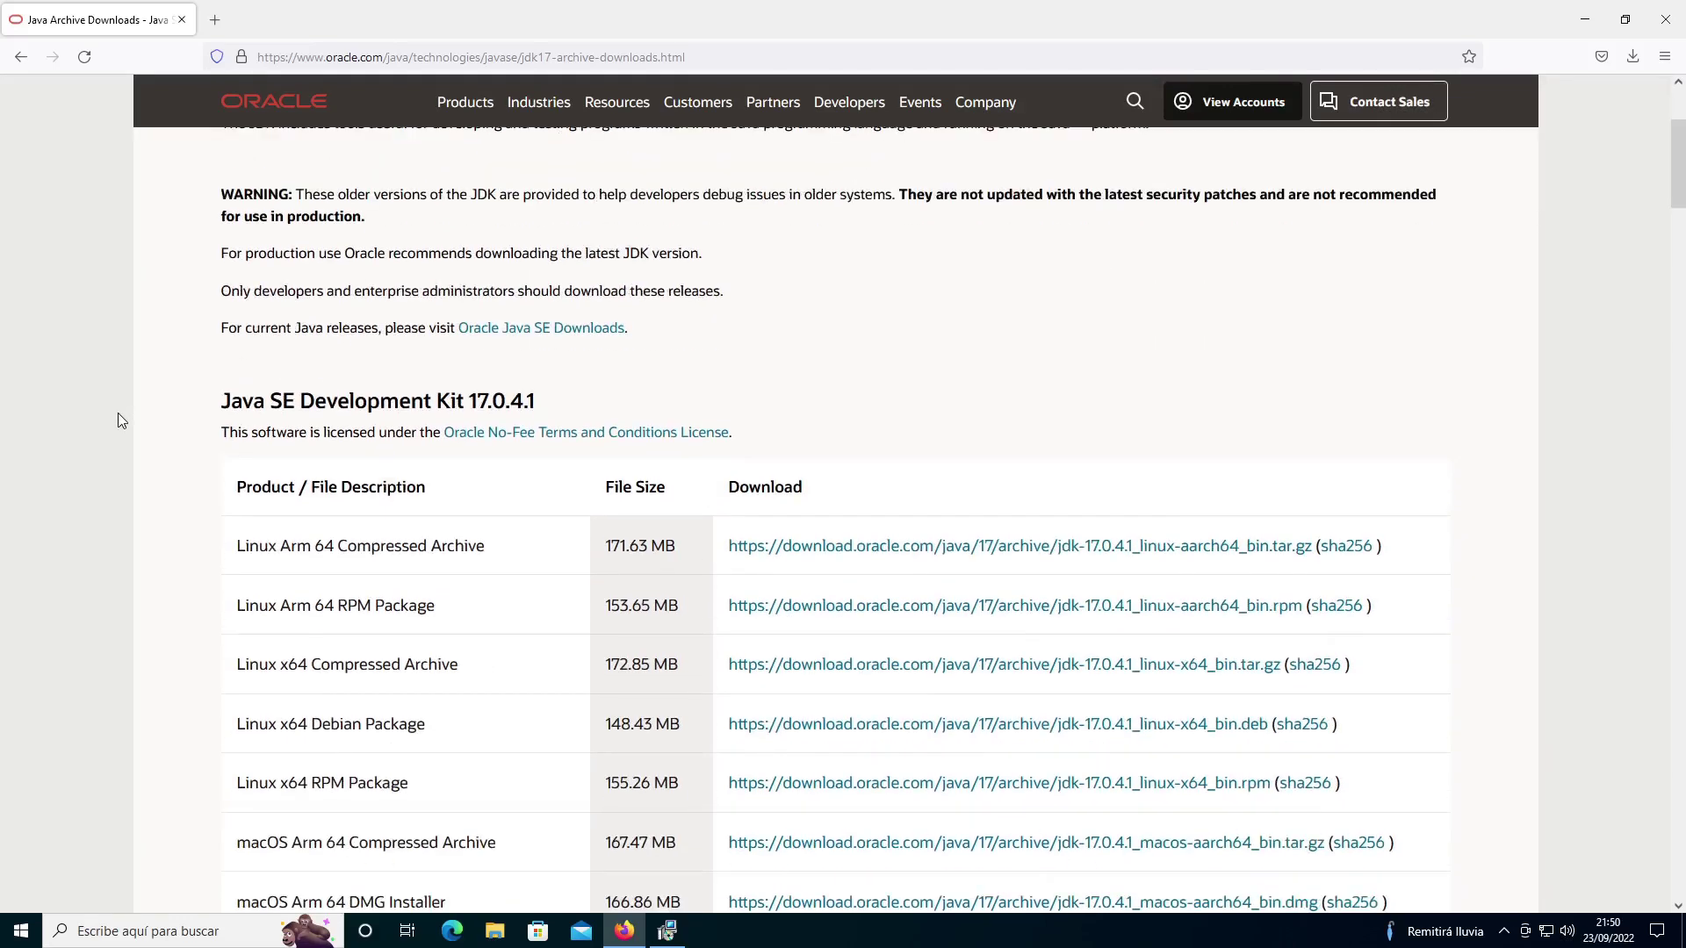
scroll(121, 420, "down", 4)
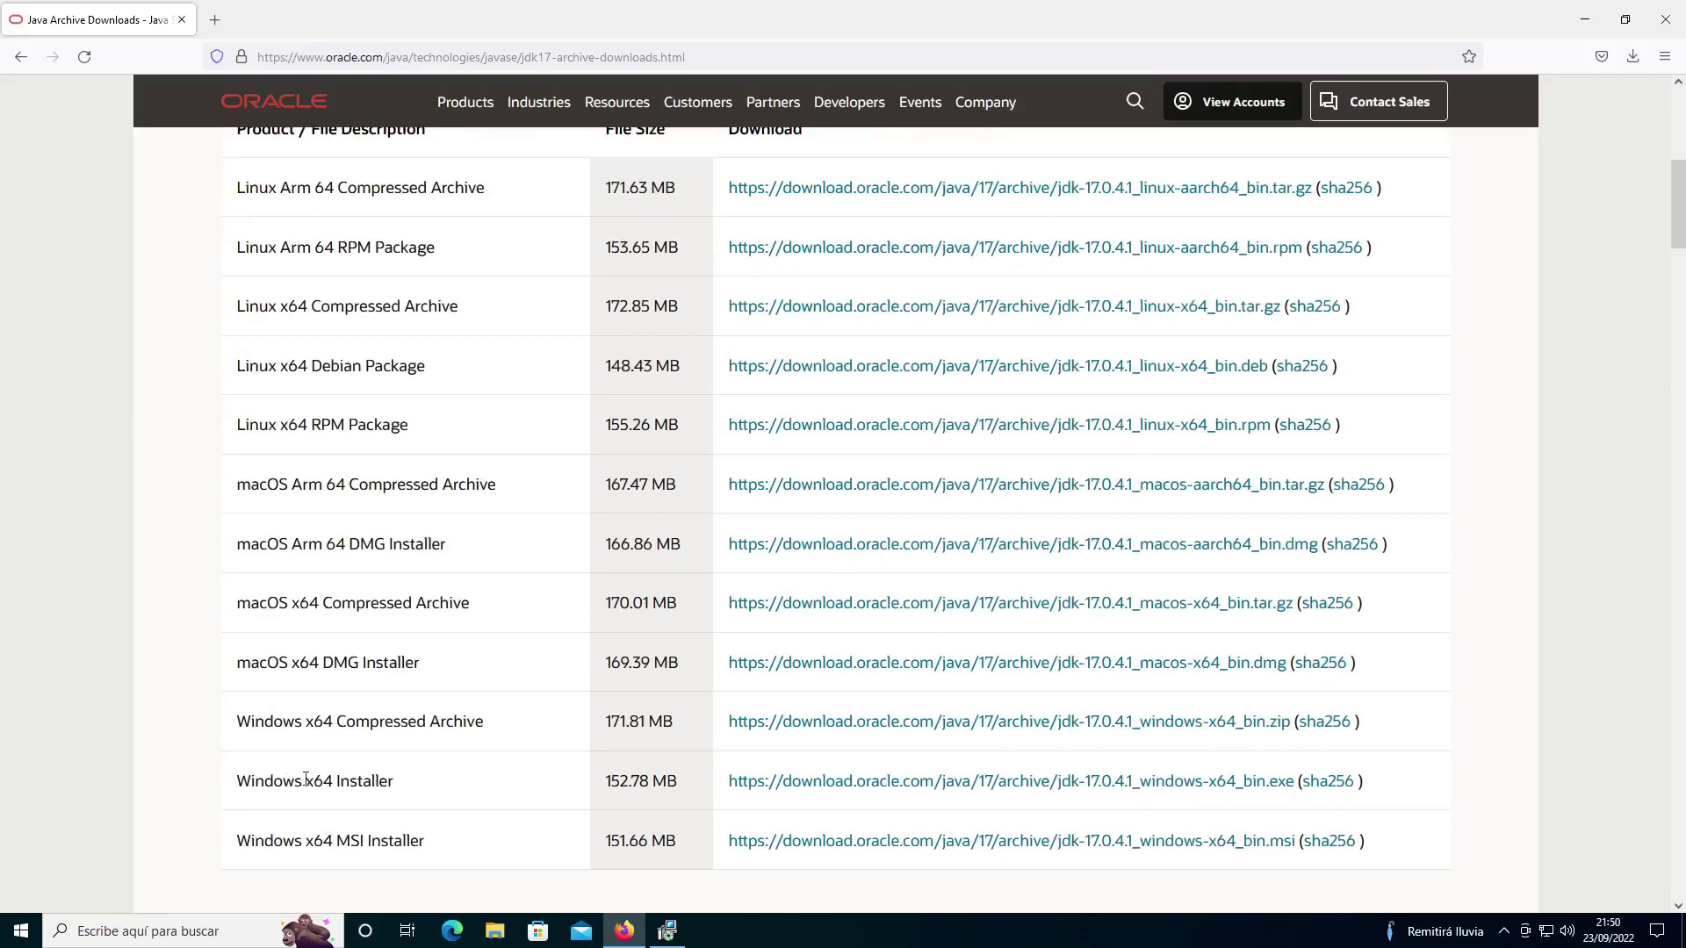
left_click(1003, 794)
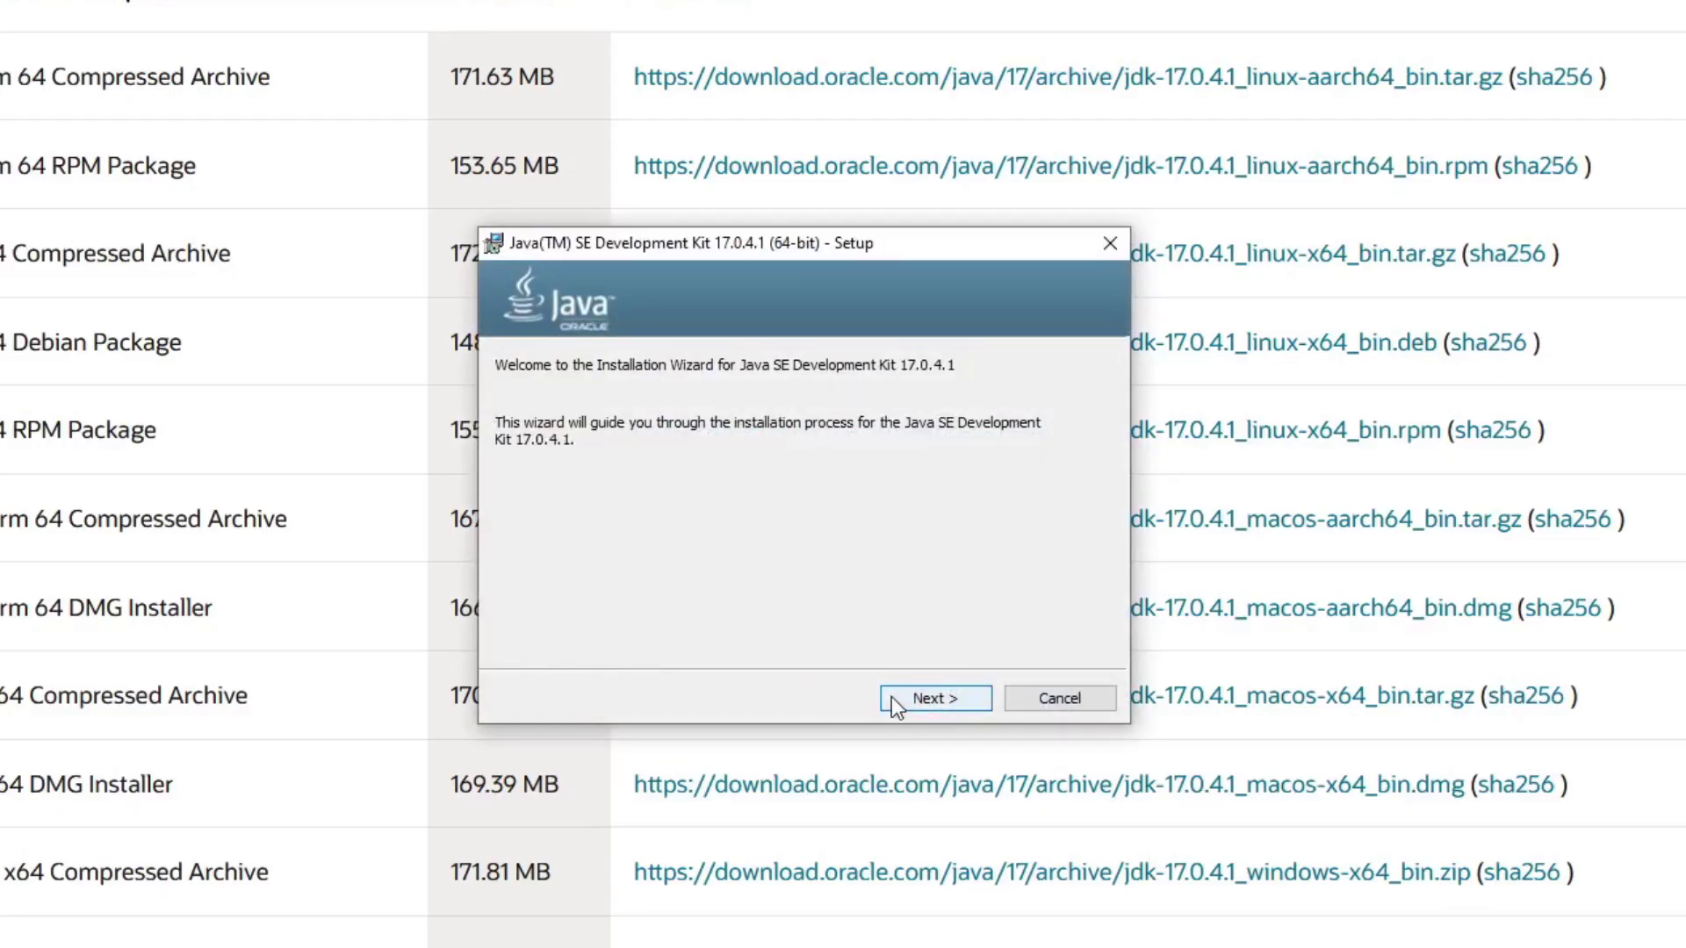
Step: Install JDK 17.0.4.1 in the default folder, close the installer and return to Jenkins Setup
left_click(892, 697)
left_click(892, 697)
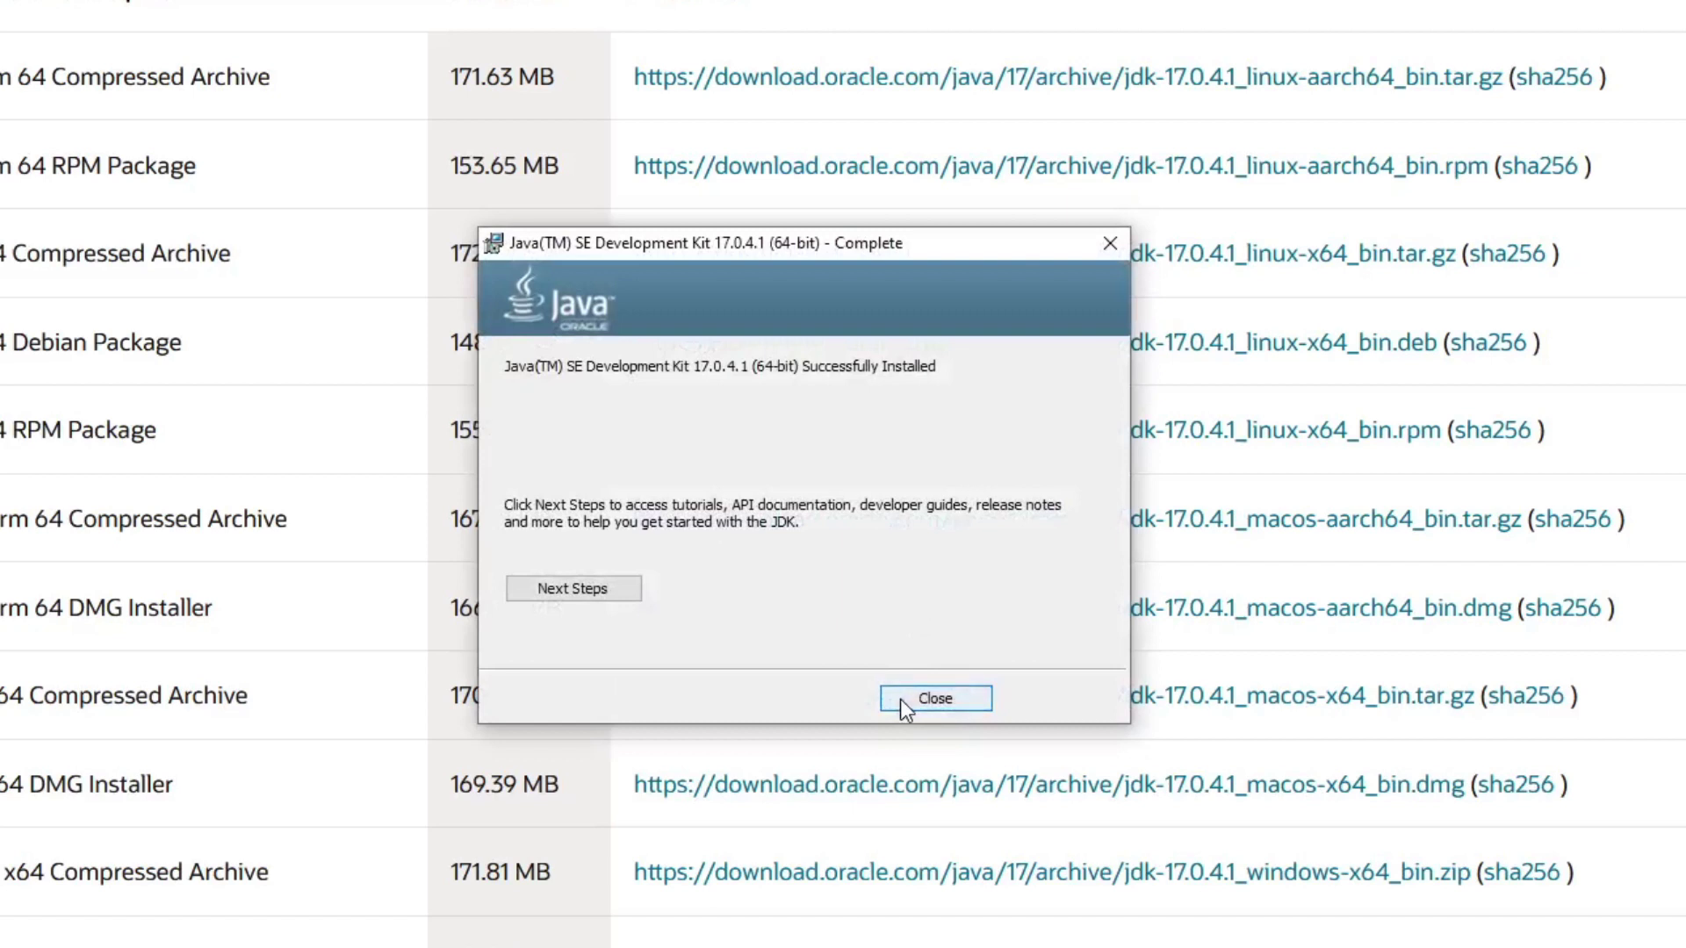
left_click(899, 699)
key("alt+Tab")
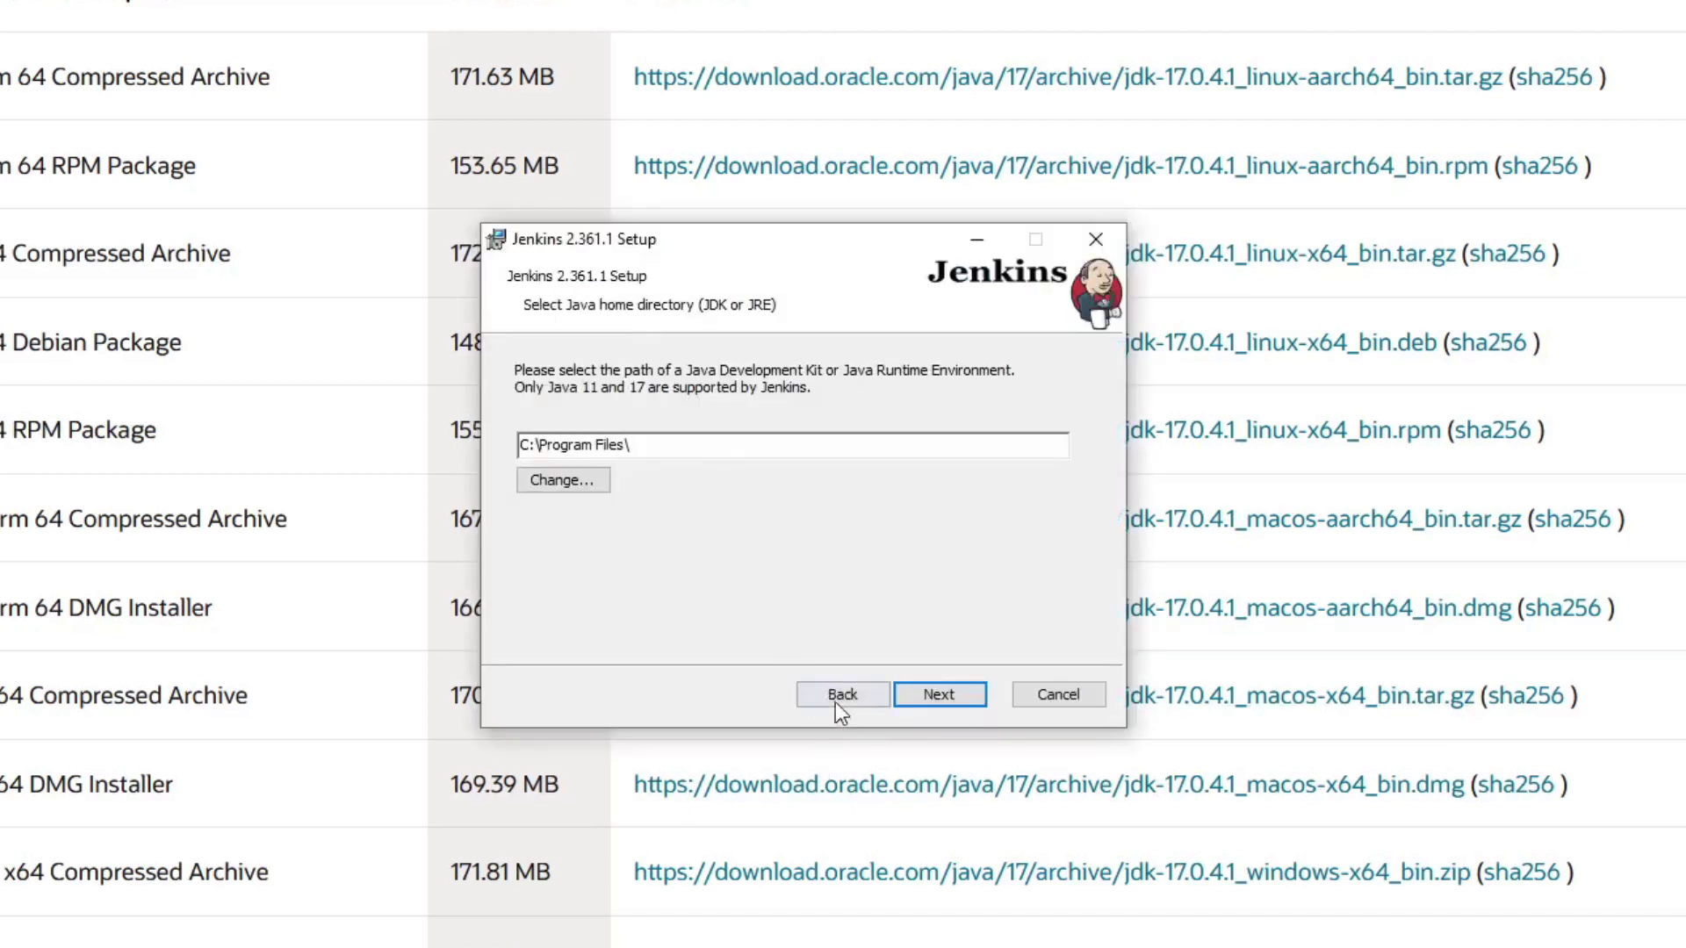
Step: Confirm port 8080 passes the port test and continue
key("Return")
left_click(632, 515)
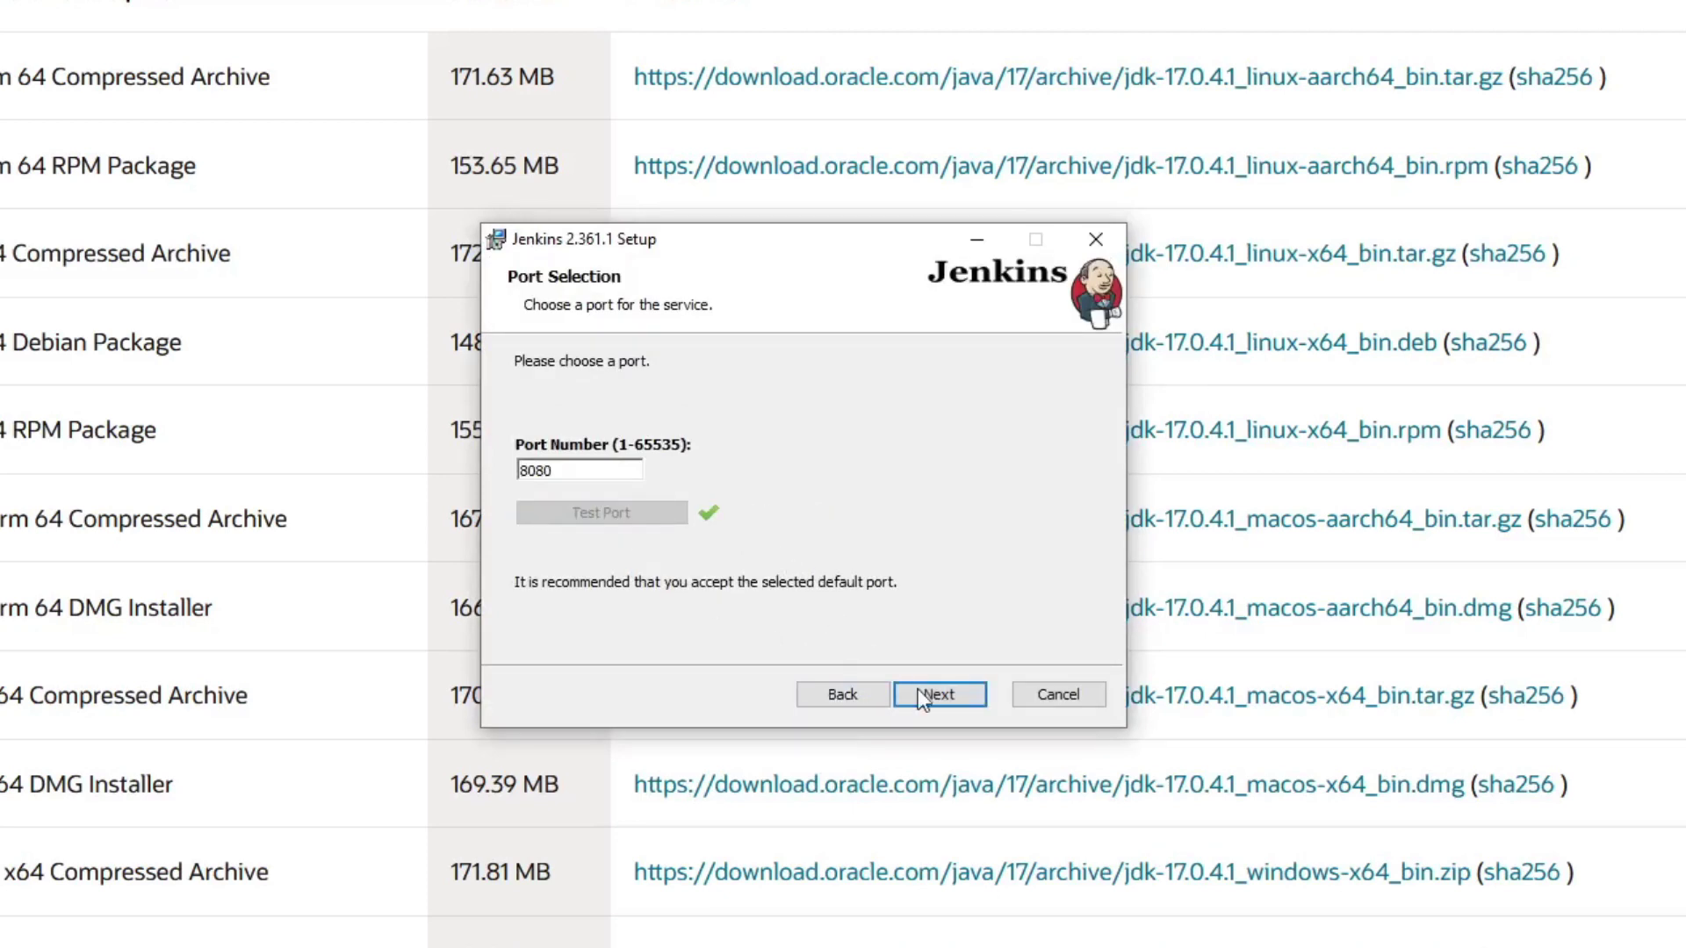
left_click(922, 692)
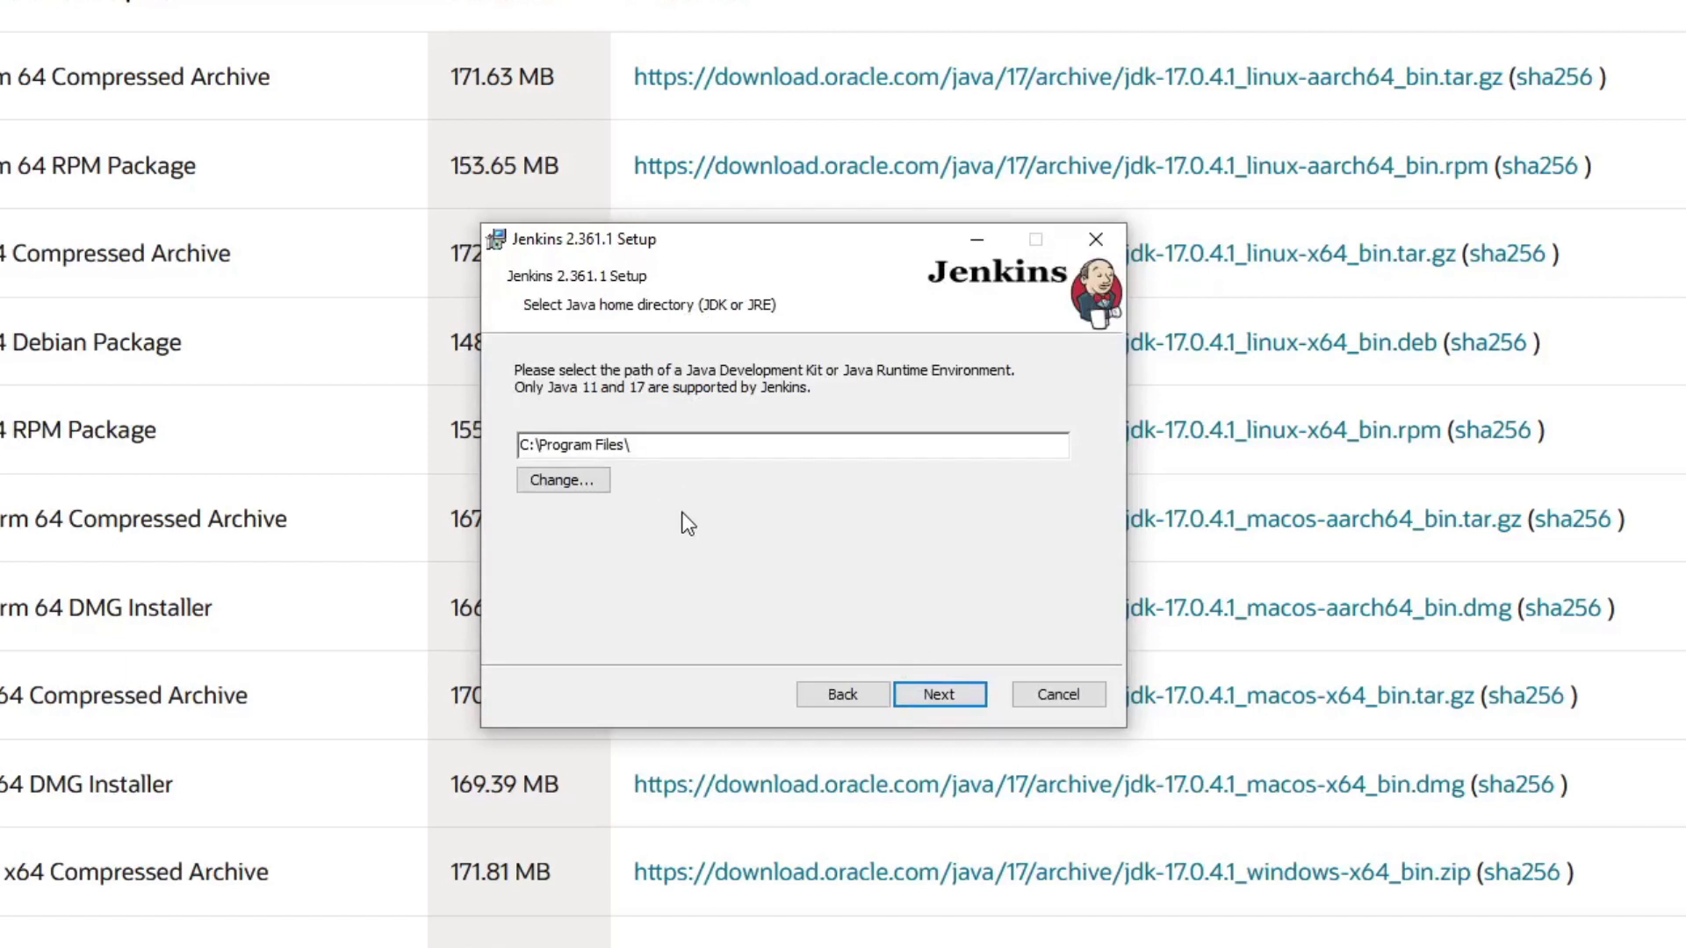
Step: Set the Java home directory to C:\Program Files\Java\jdk-17.0.4.1\
left_click(602, 482)
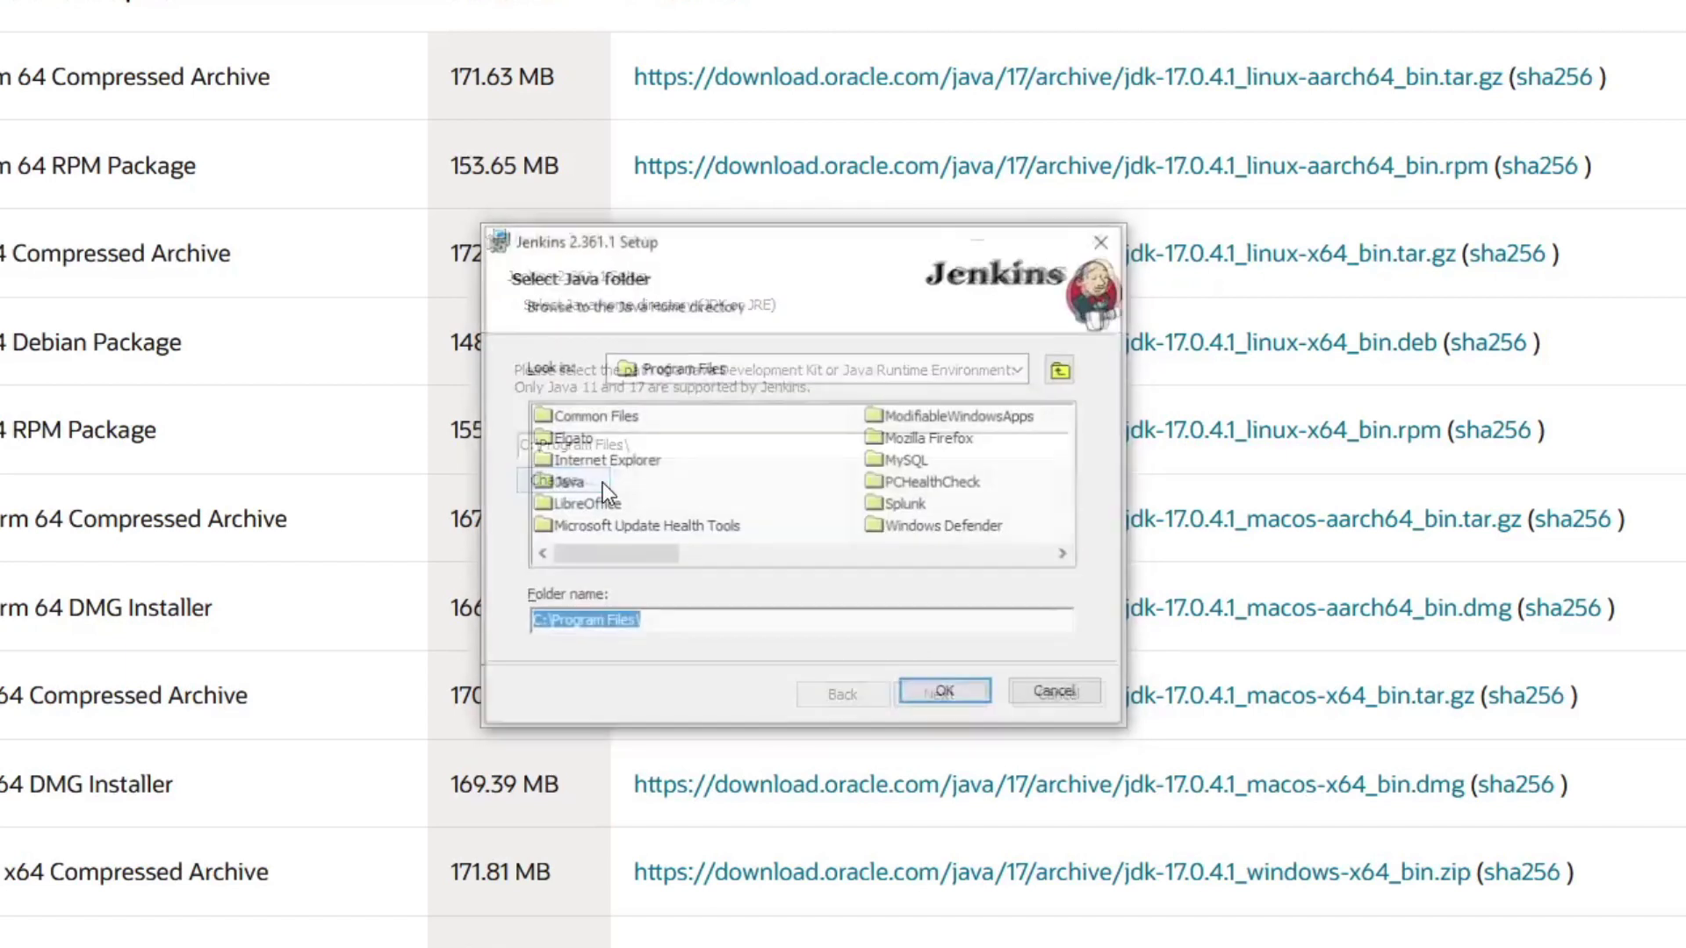
double_click(598, 490)
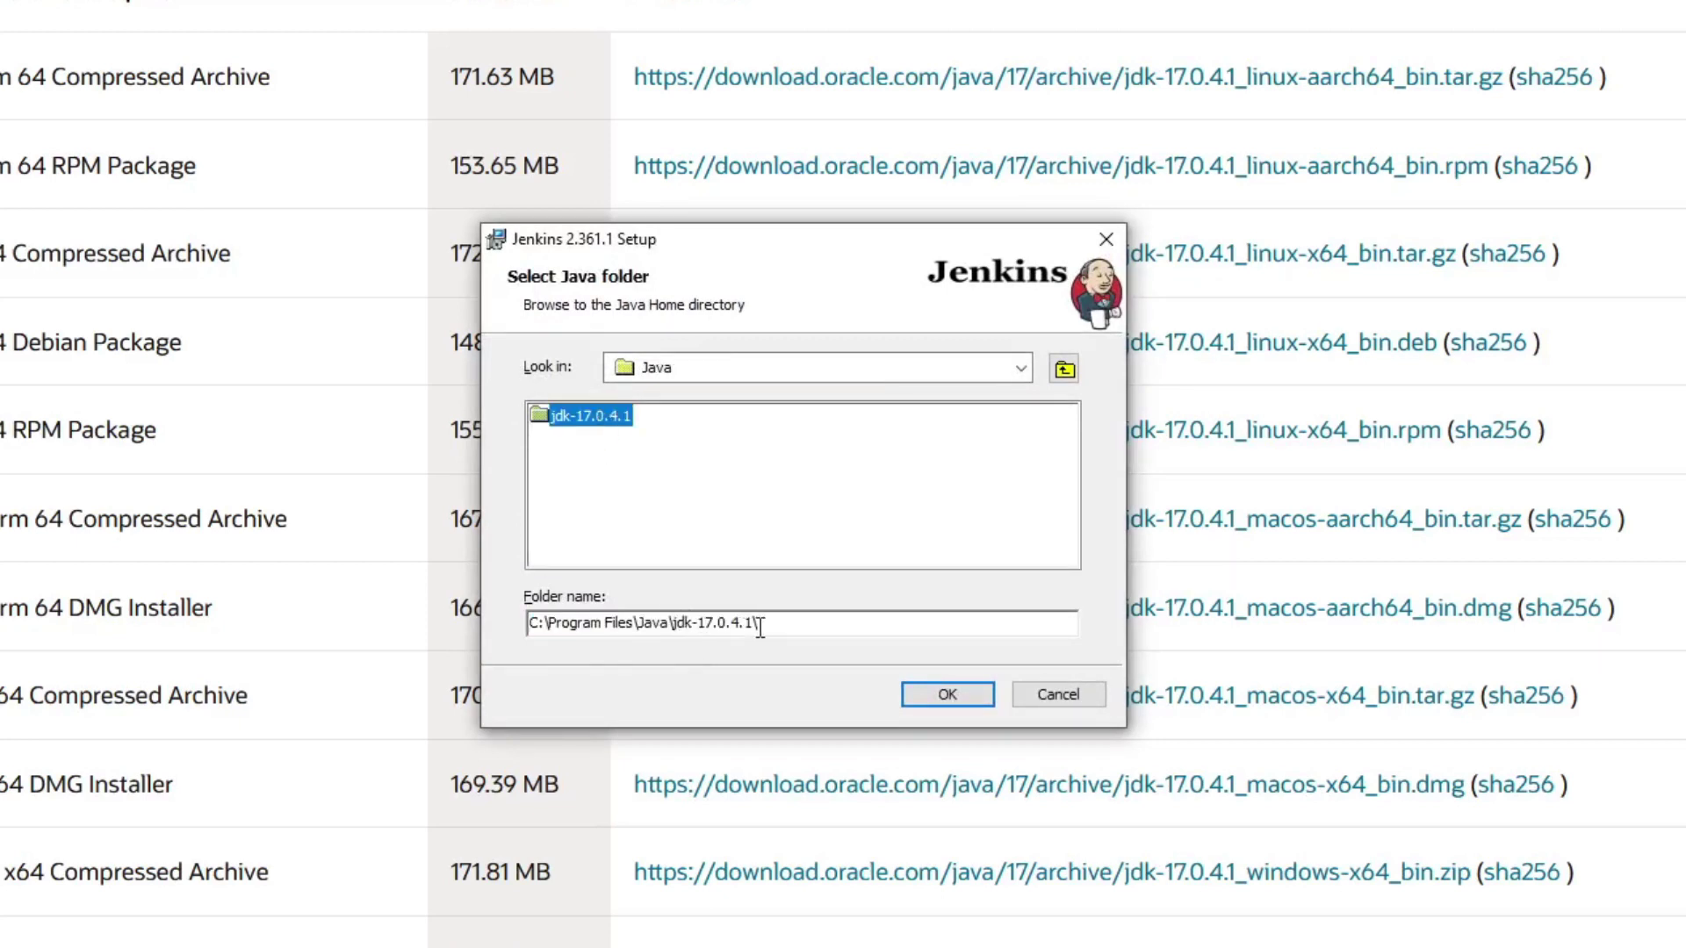
left_click(918, 698)
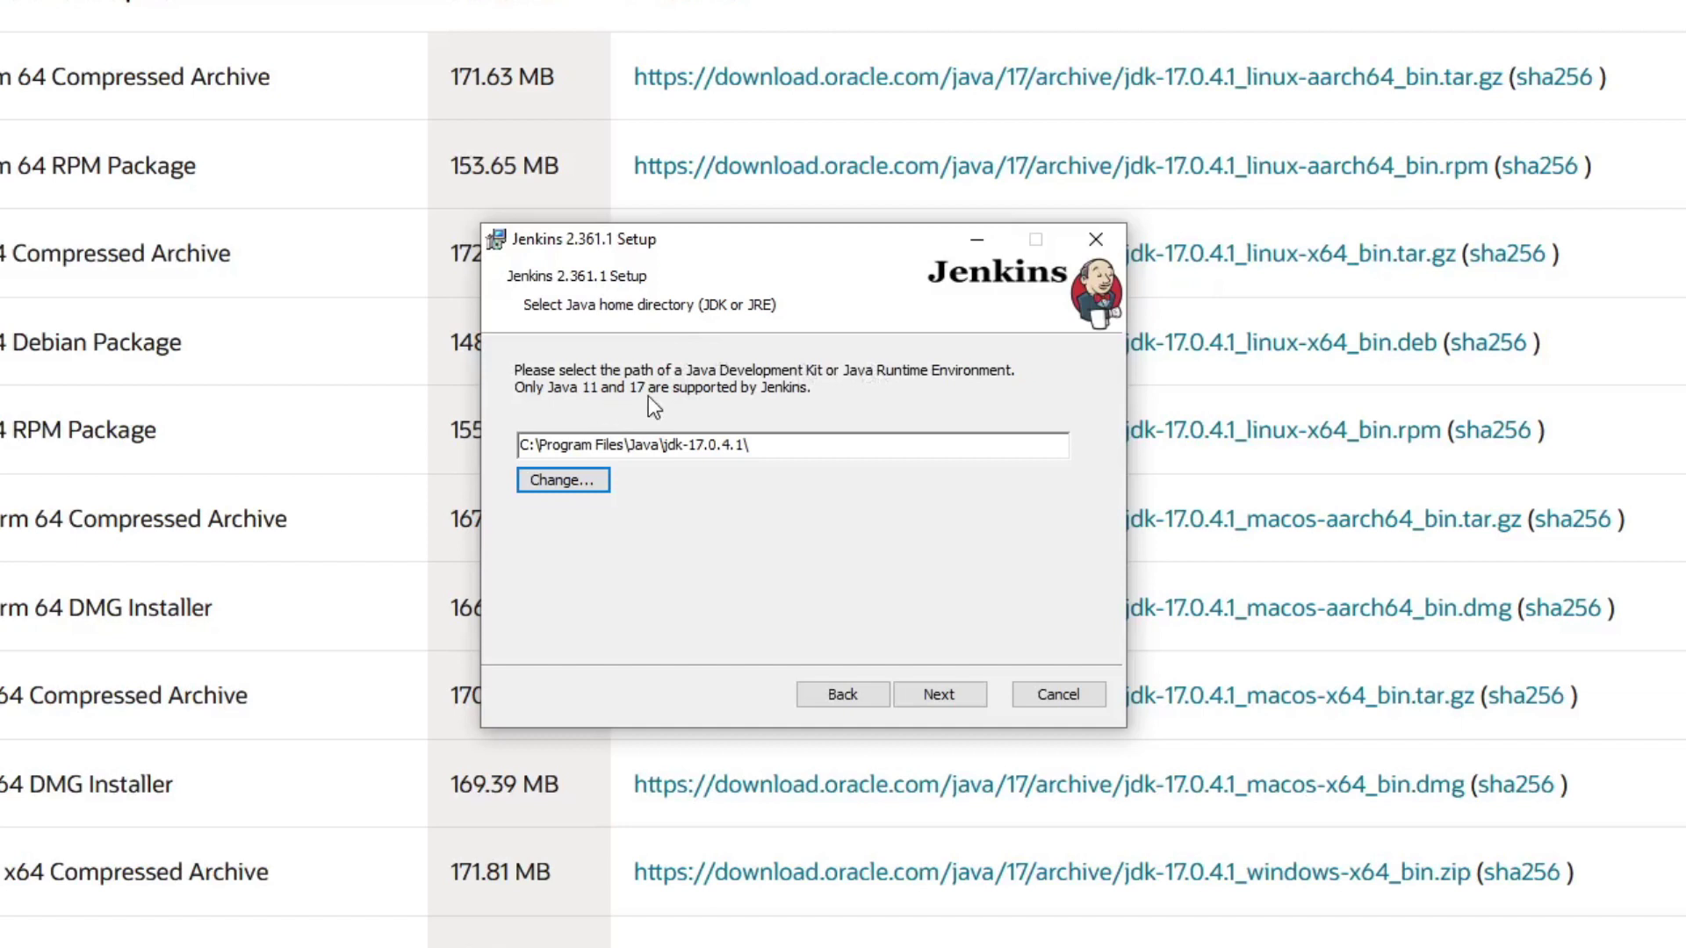
left_click(722, 445)
left_click_drag(691, 445, 711, 445)
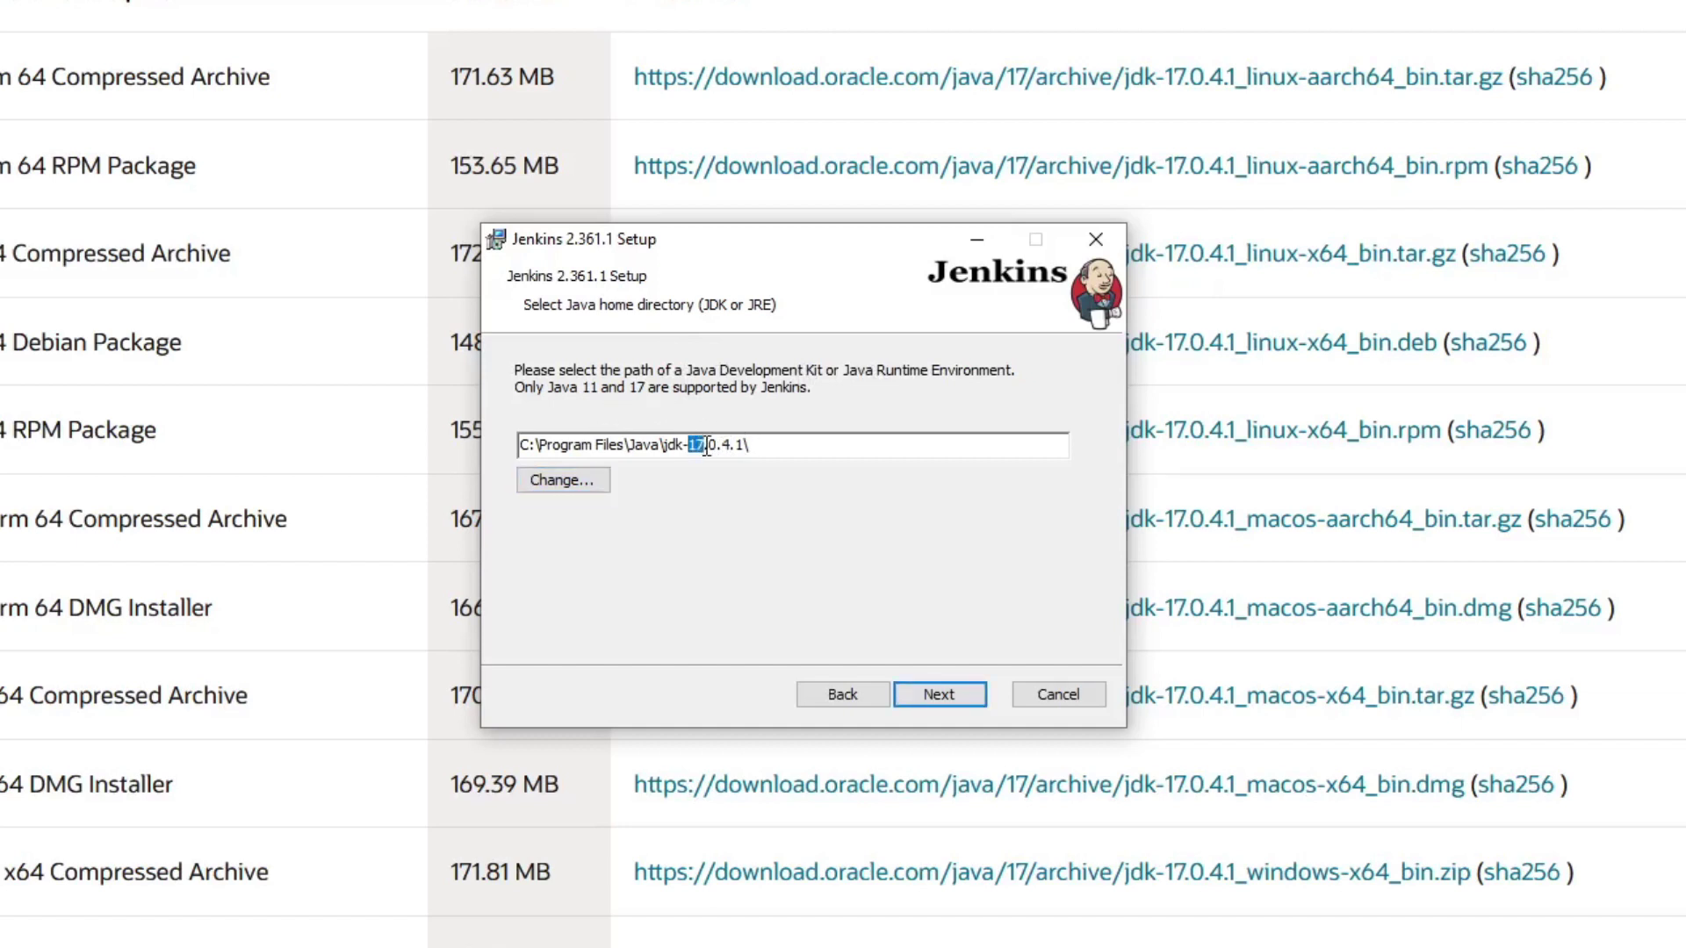
left_click(772, 449)
left_click_drag(697, 446, 687, 446)
Step: Set the Firewall Exception feature to be installed on the local hard drive
left_click(920, 701)
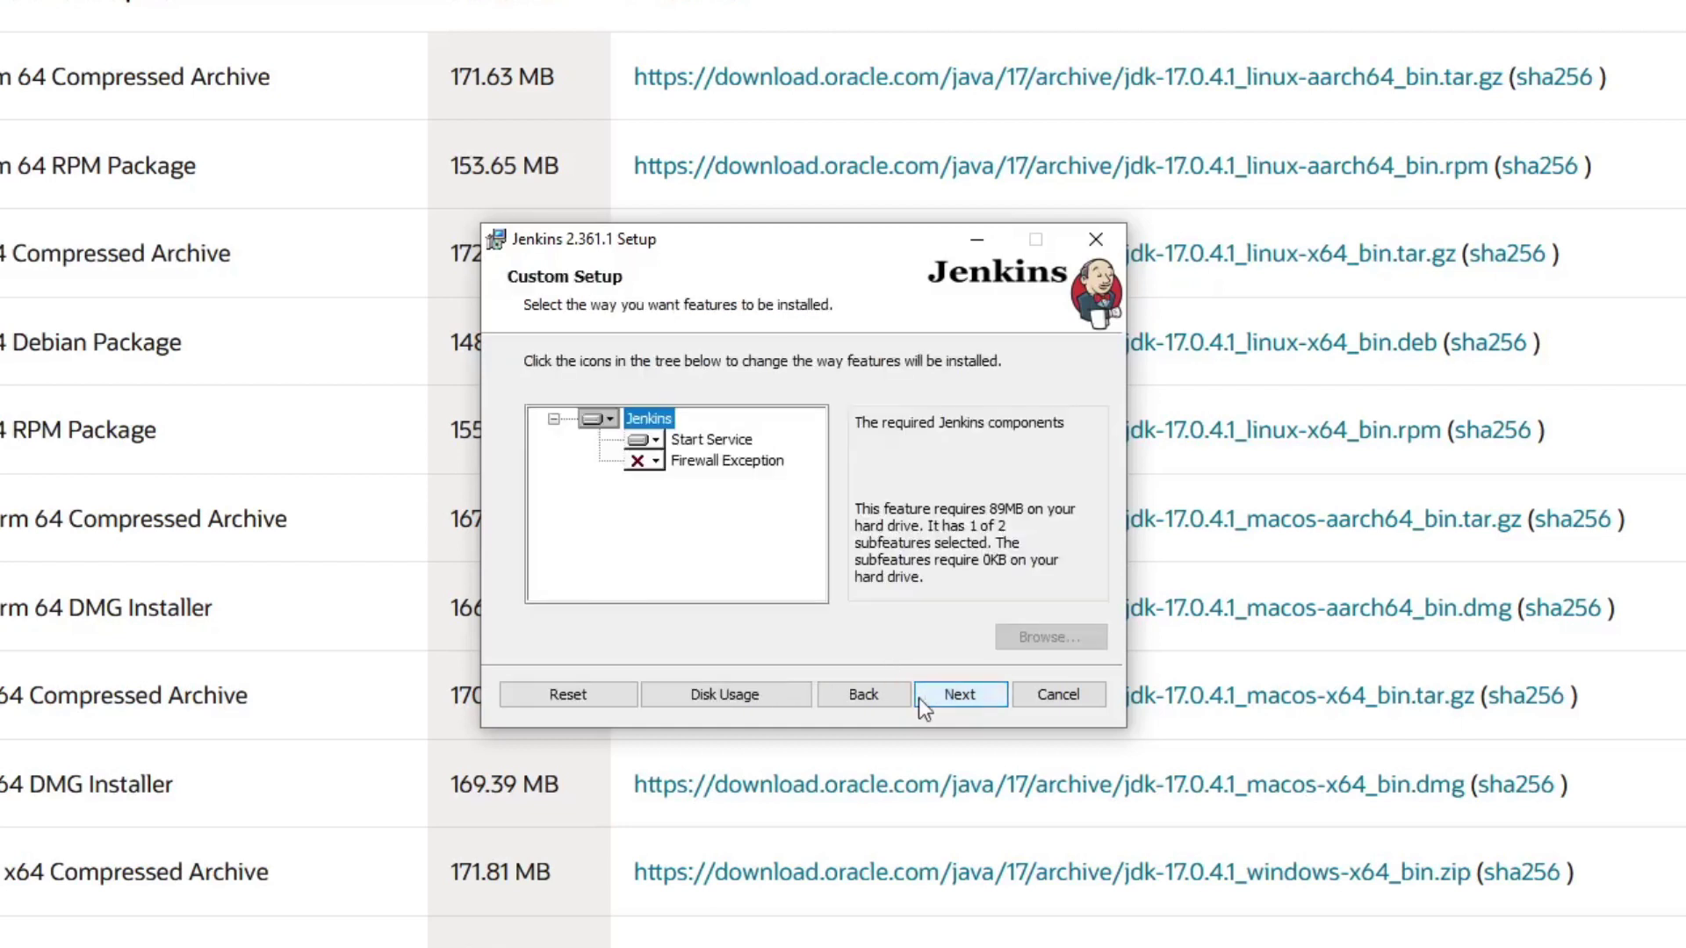
left_click(655, 462)
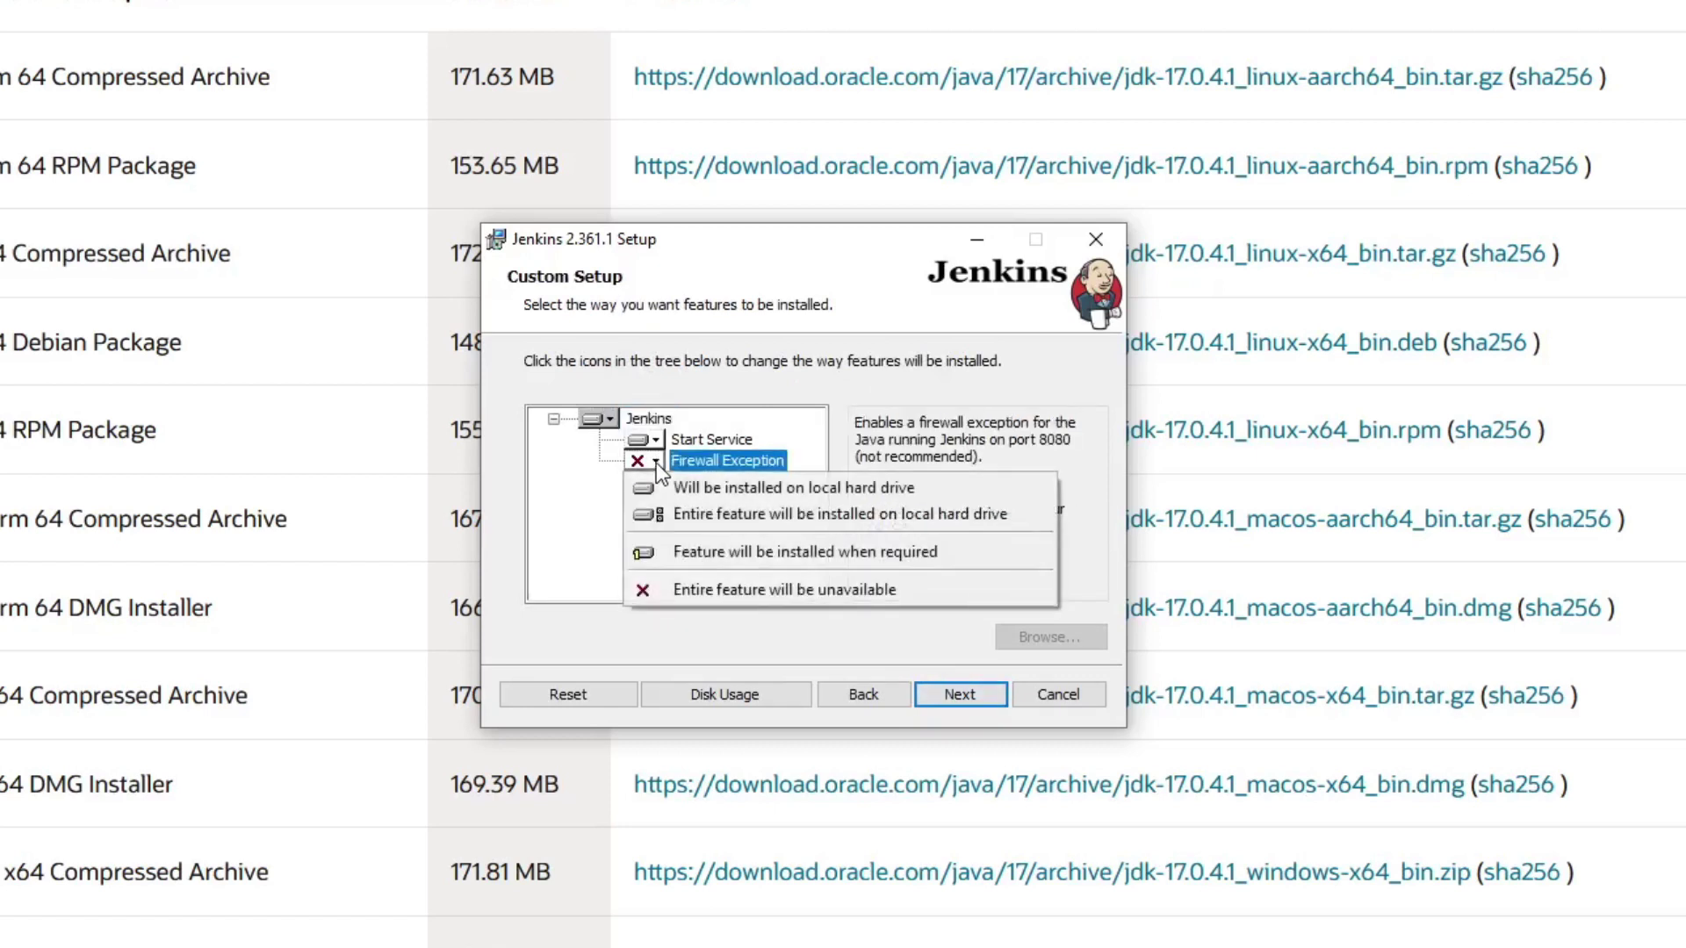
left_click(760, 487)
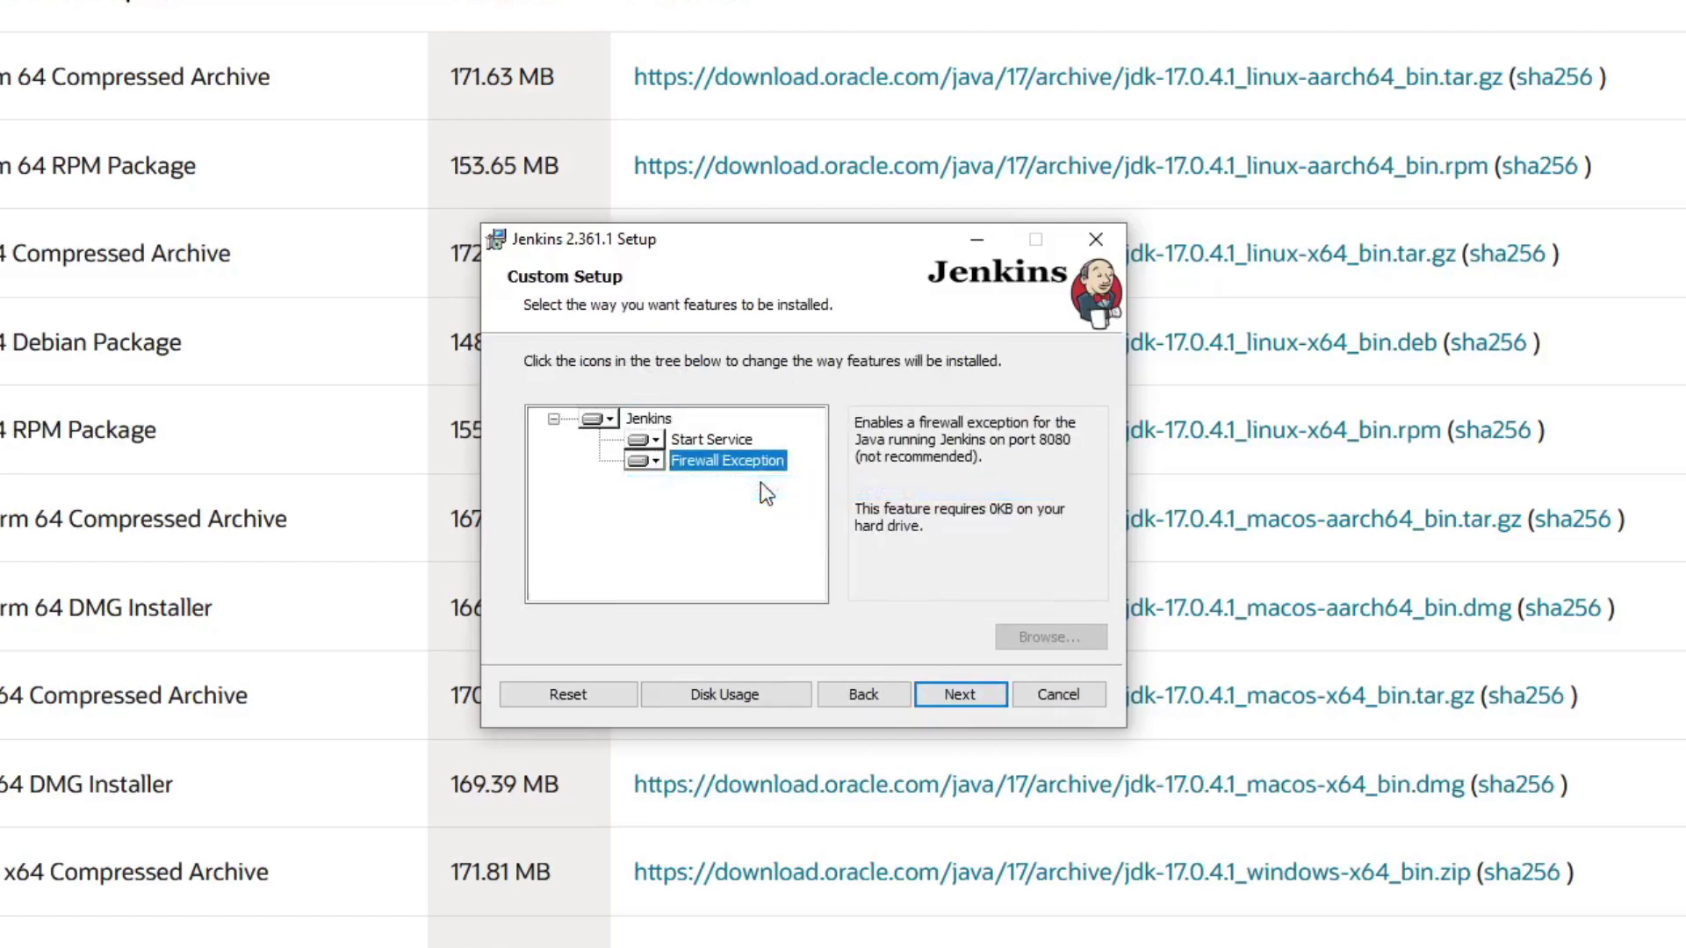
Step: Start installing Jenkins 2.361.1 and approve the UAC prompt
left_click(945, 696)
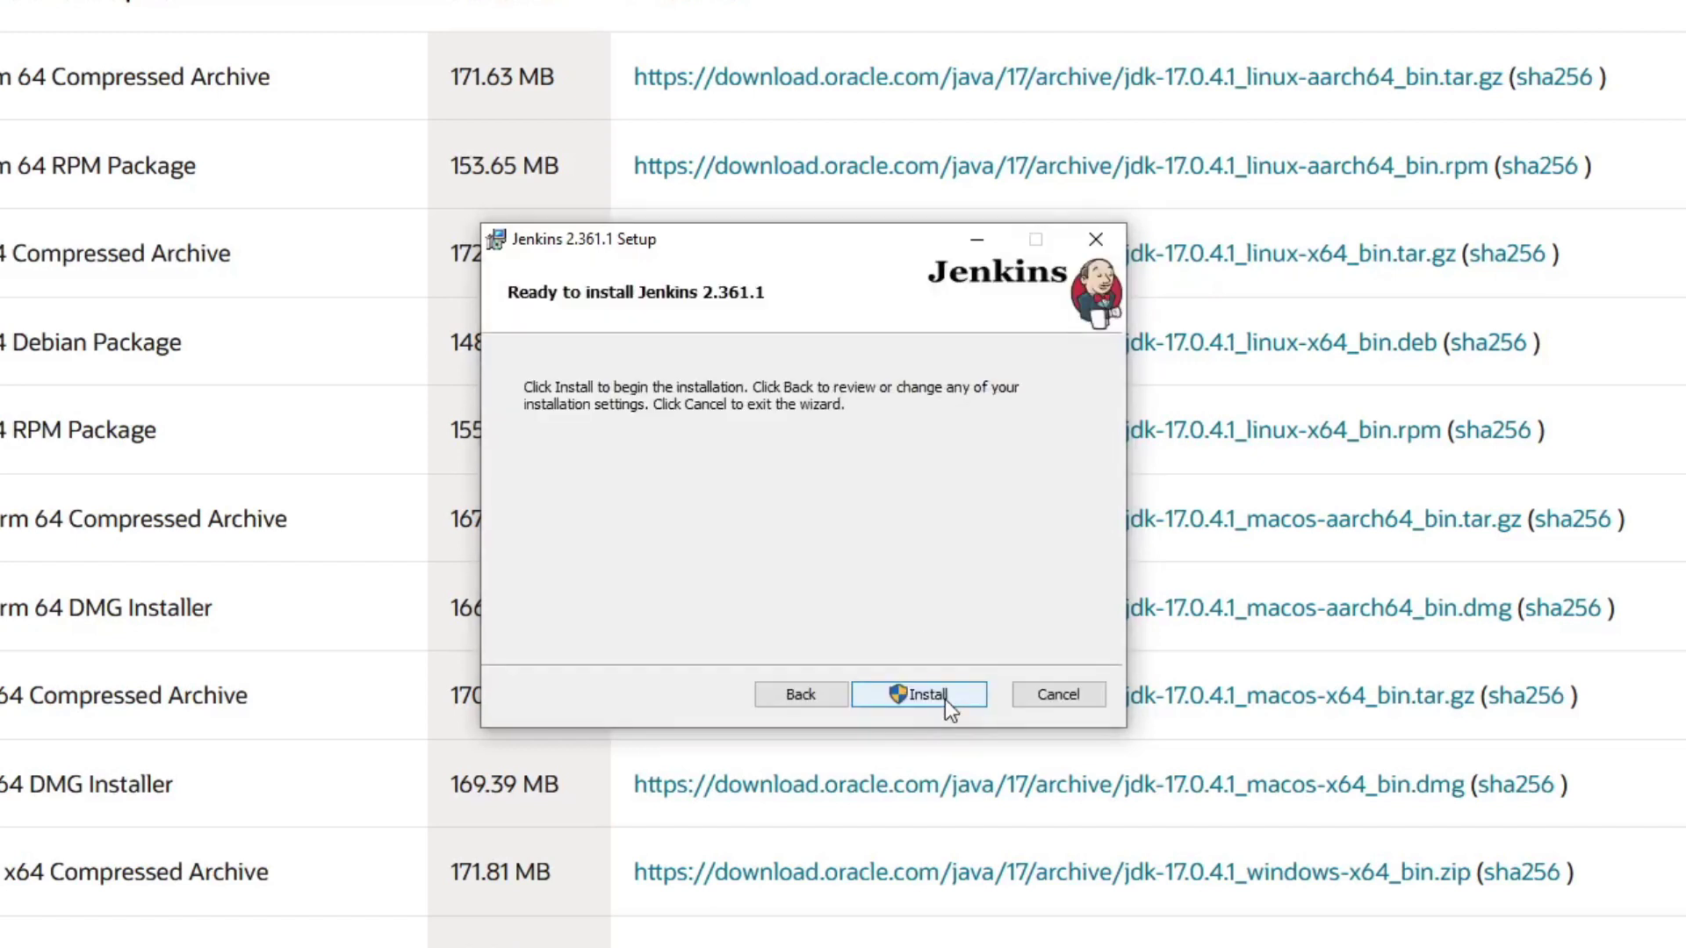
left_click(945, 699)
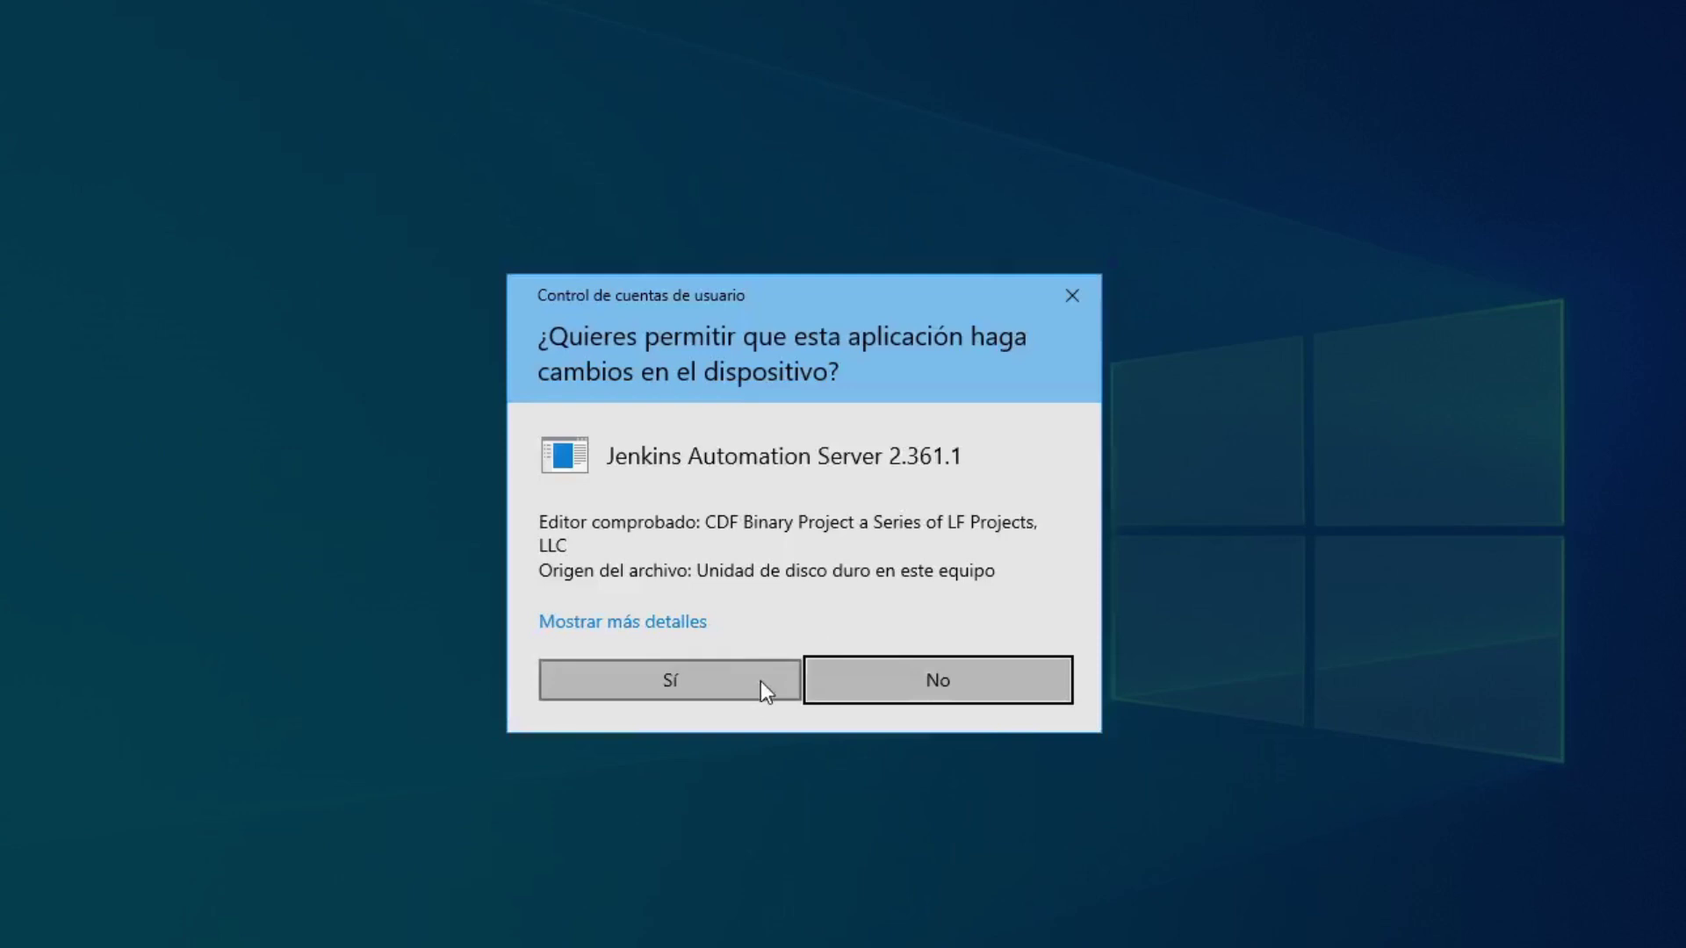
left_click(761, 681)
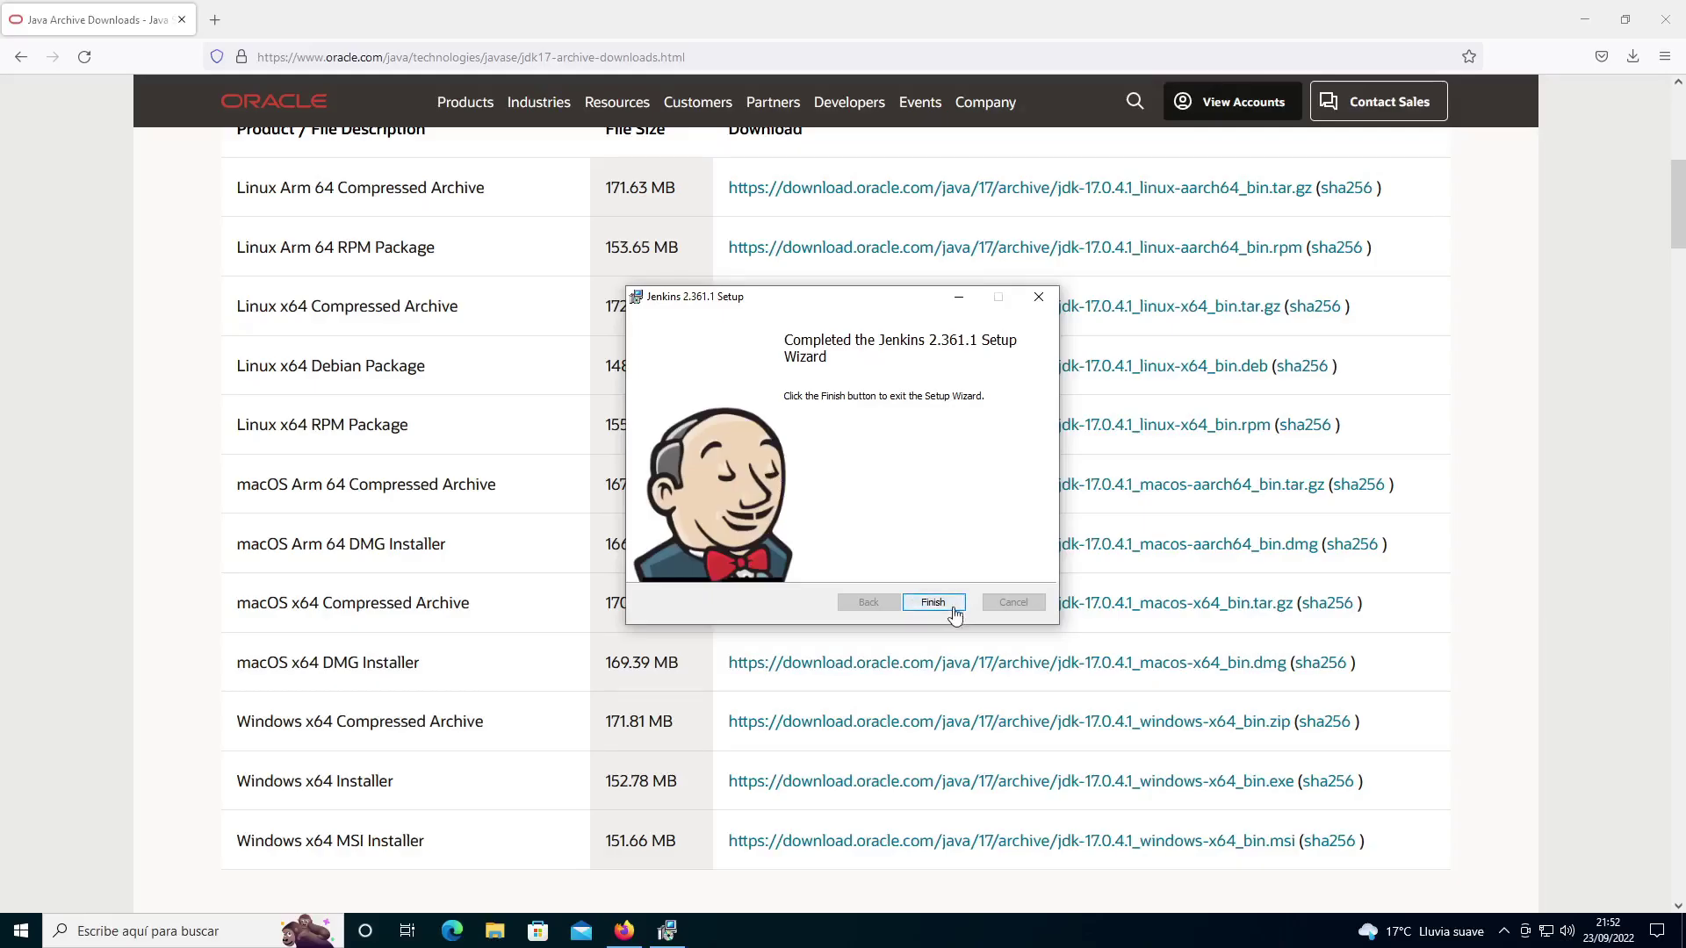
left_click(962, 694)
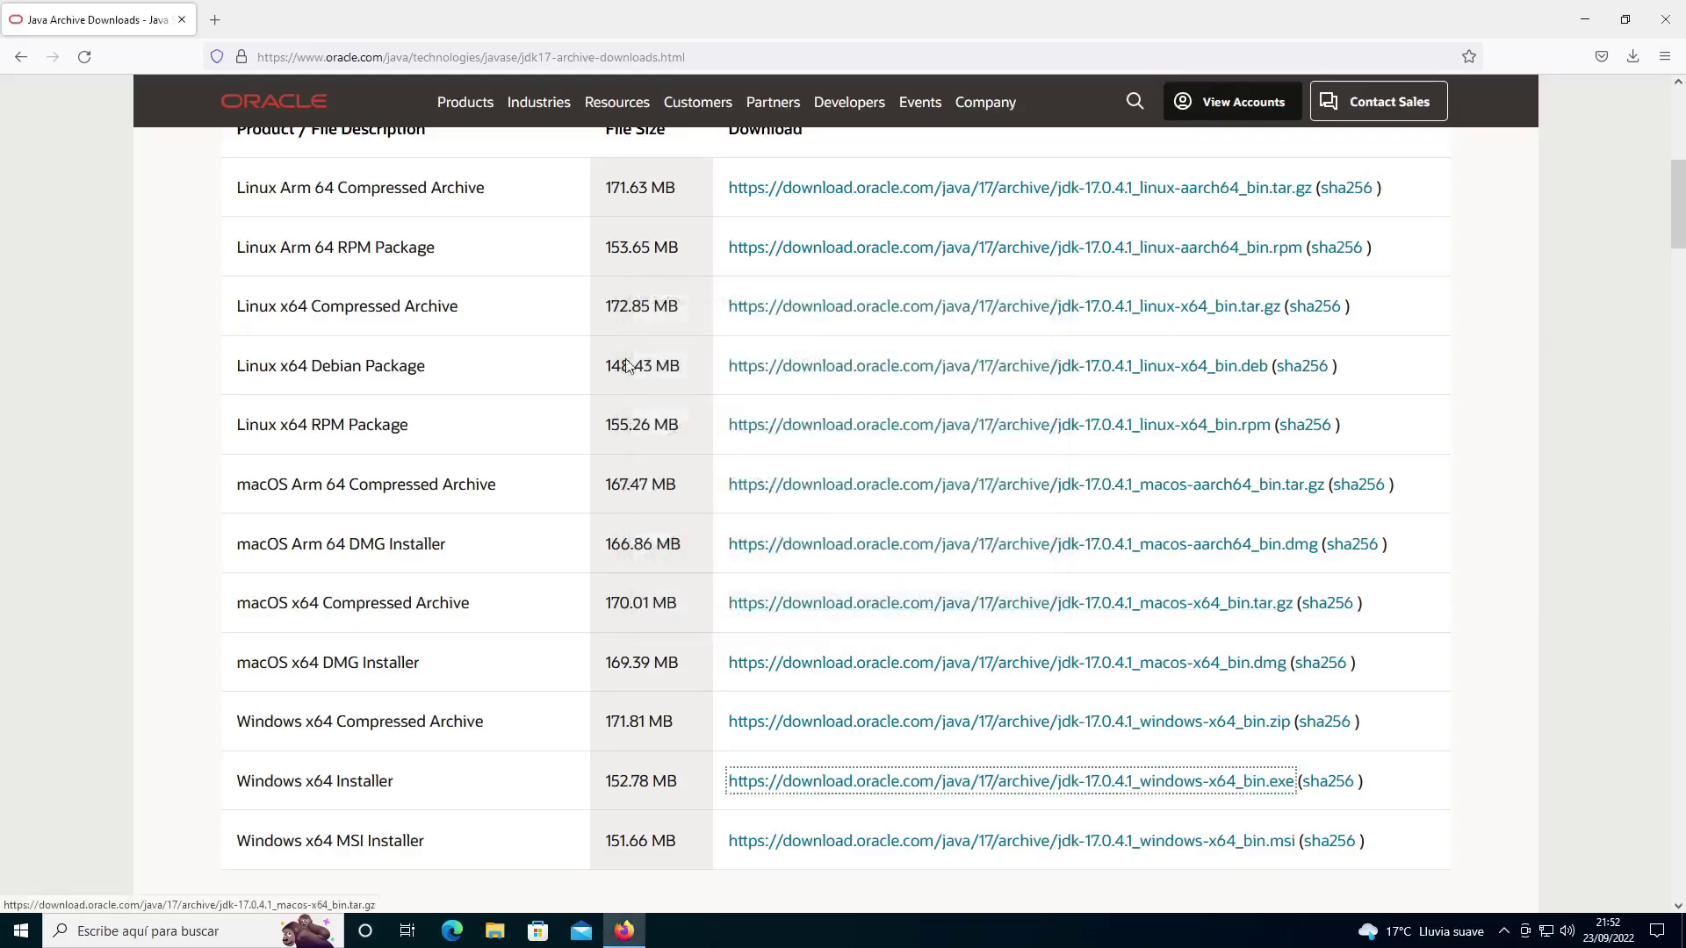
left_click(573, 54)
type("http")
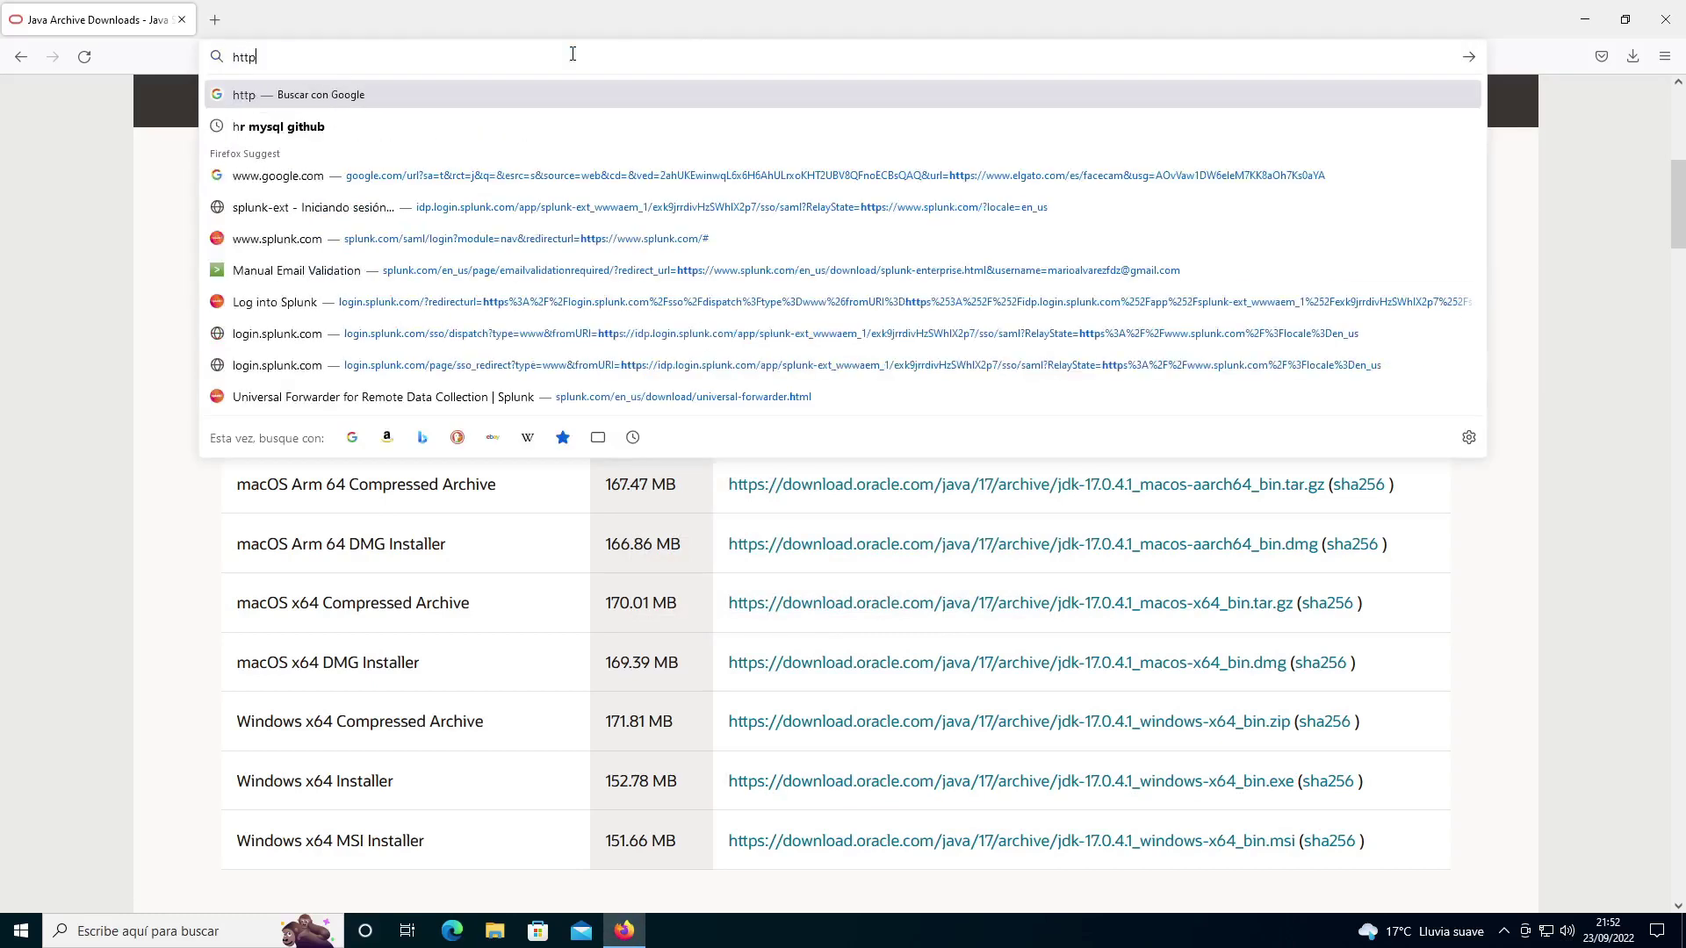
type("s://loc")
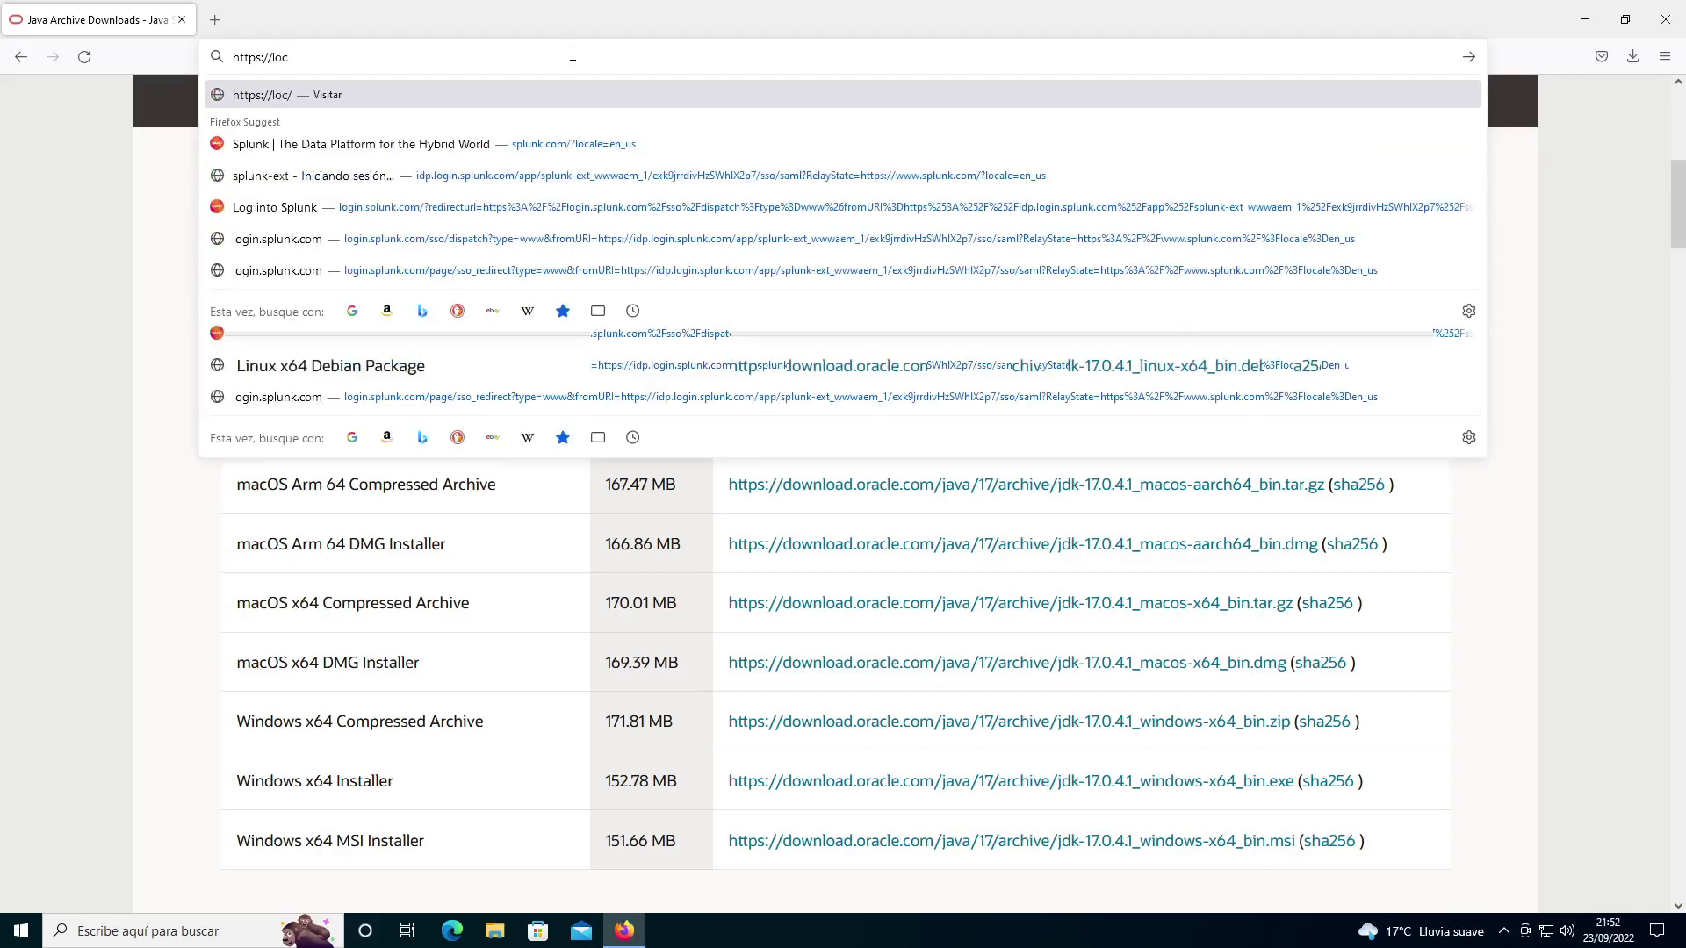
type("alhosrt")
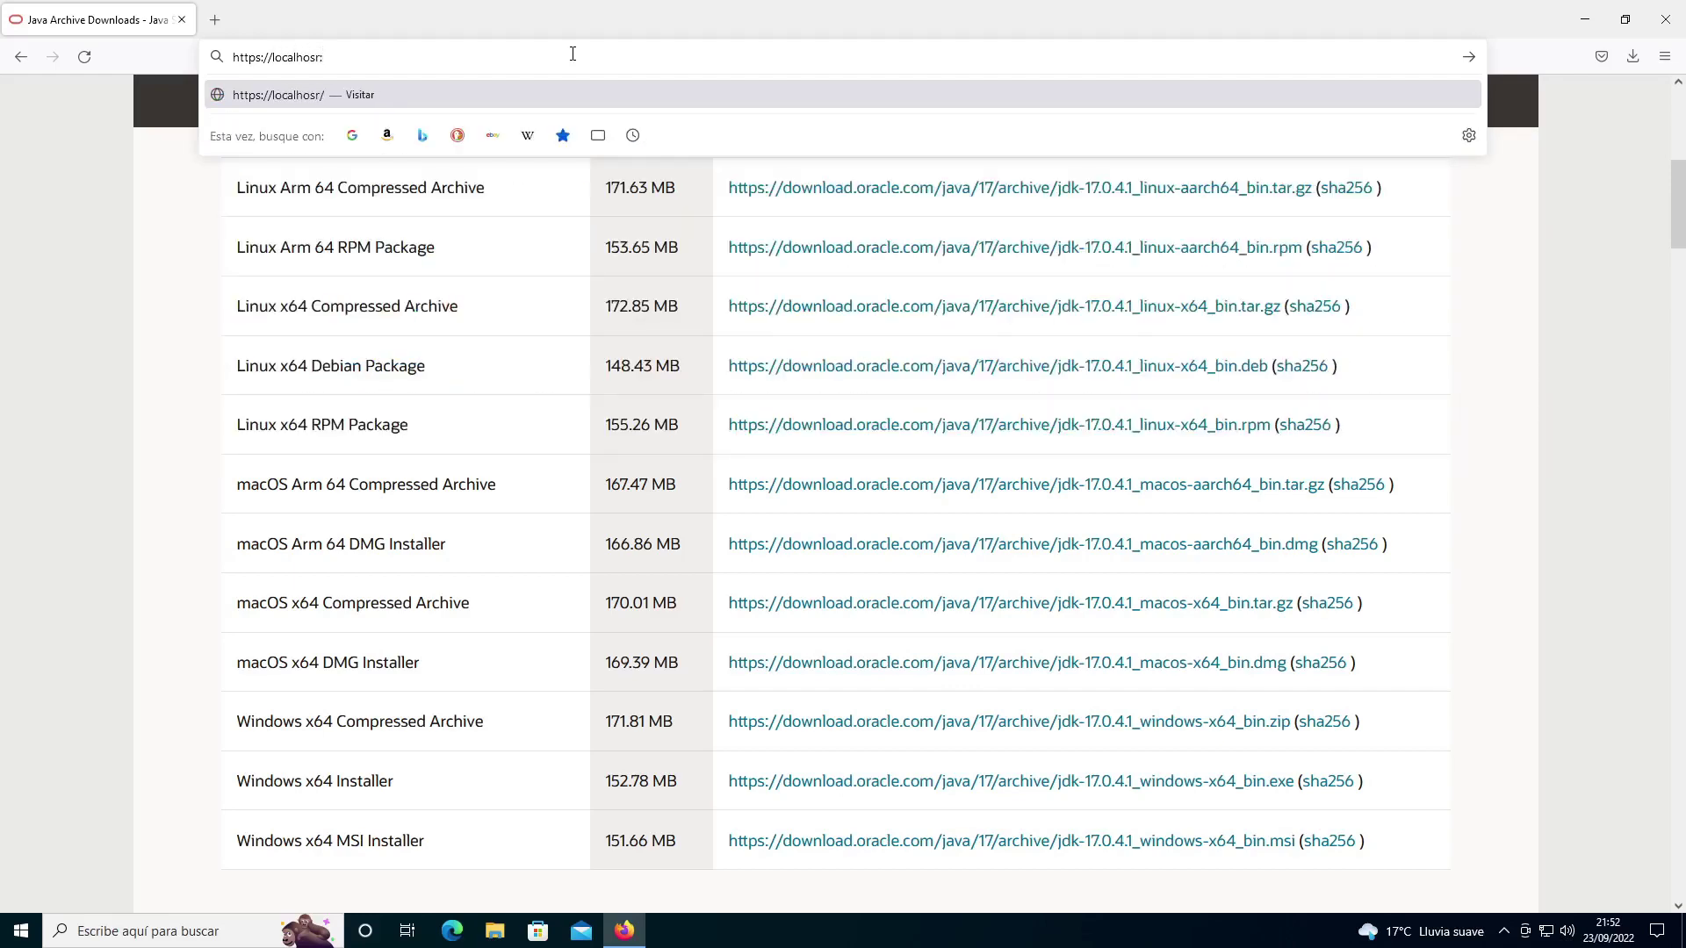
key("BackSpace")
type("t:8080")
key("Return")
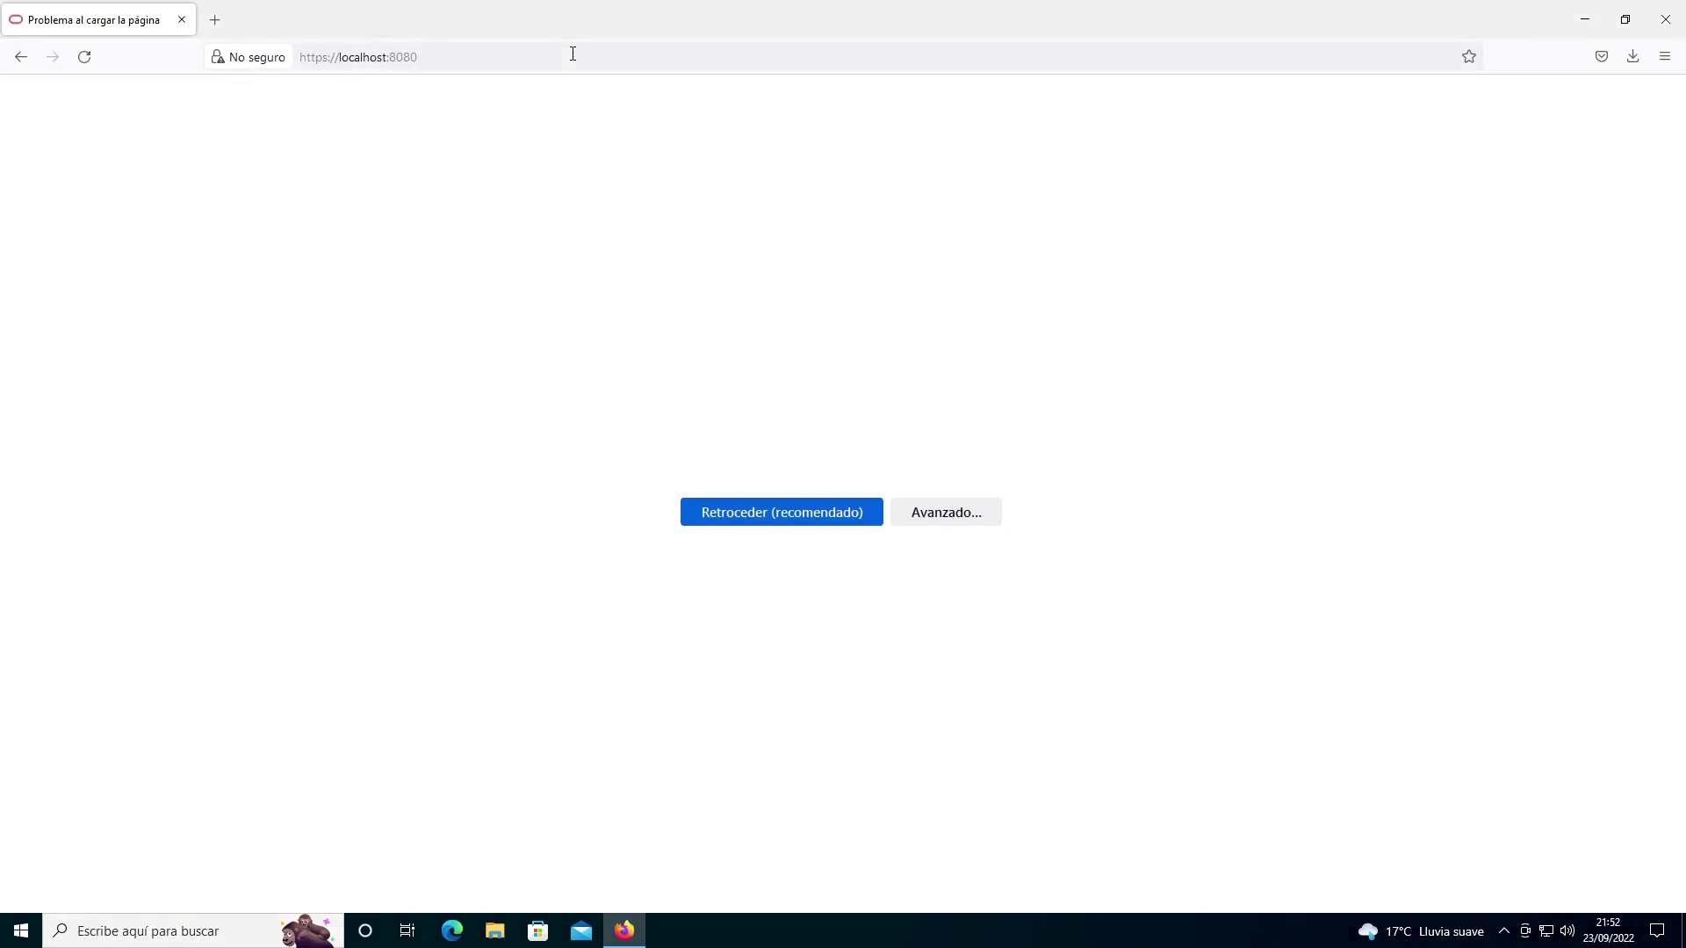
left_click(383, 53)
left_click(329, 57)
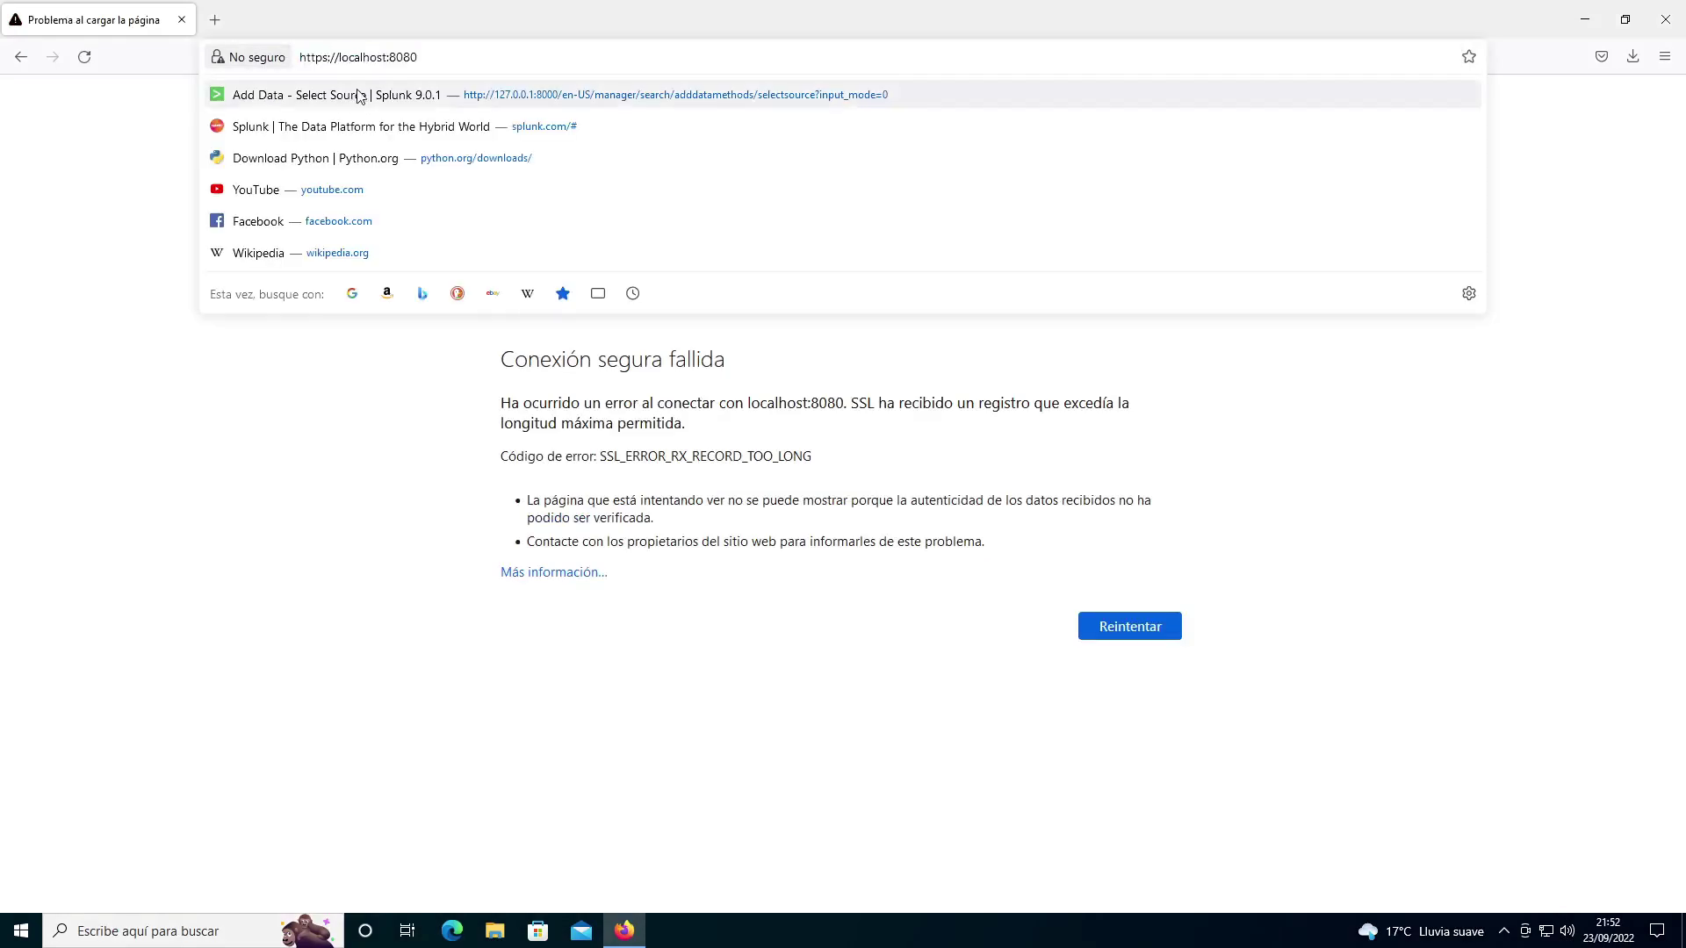
key("BackSpace")
left_click(361, 95)
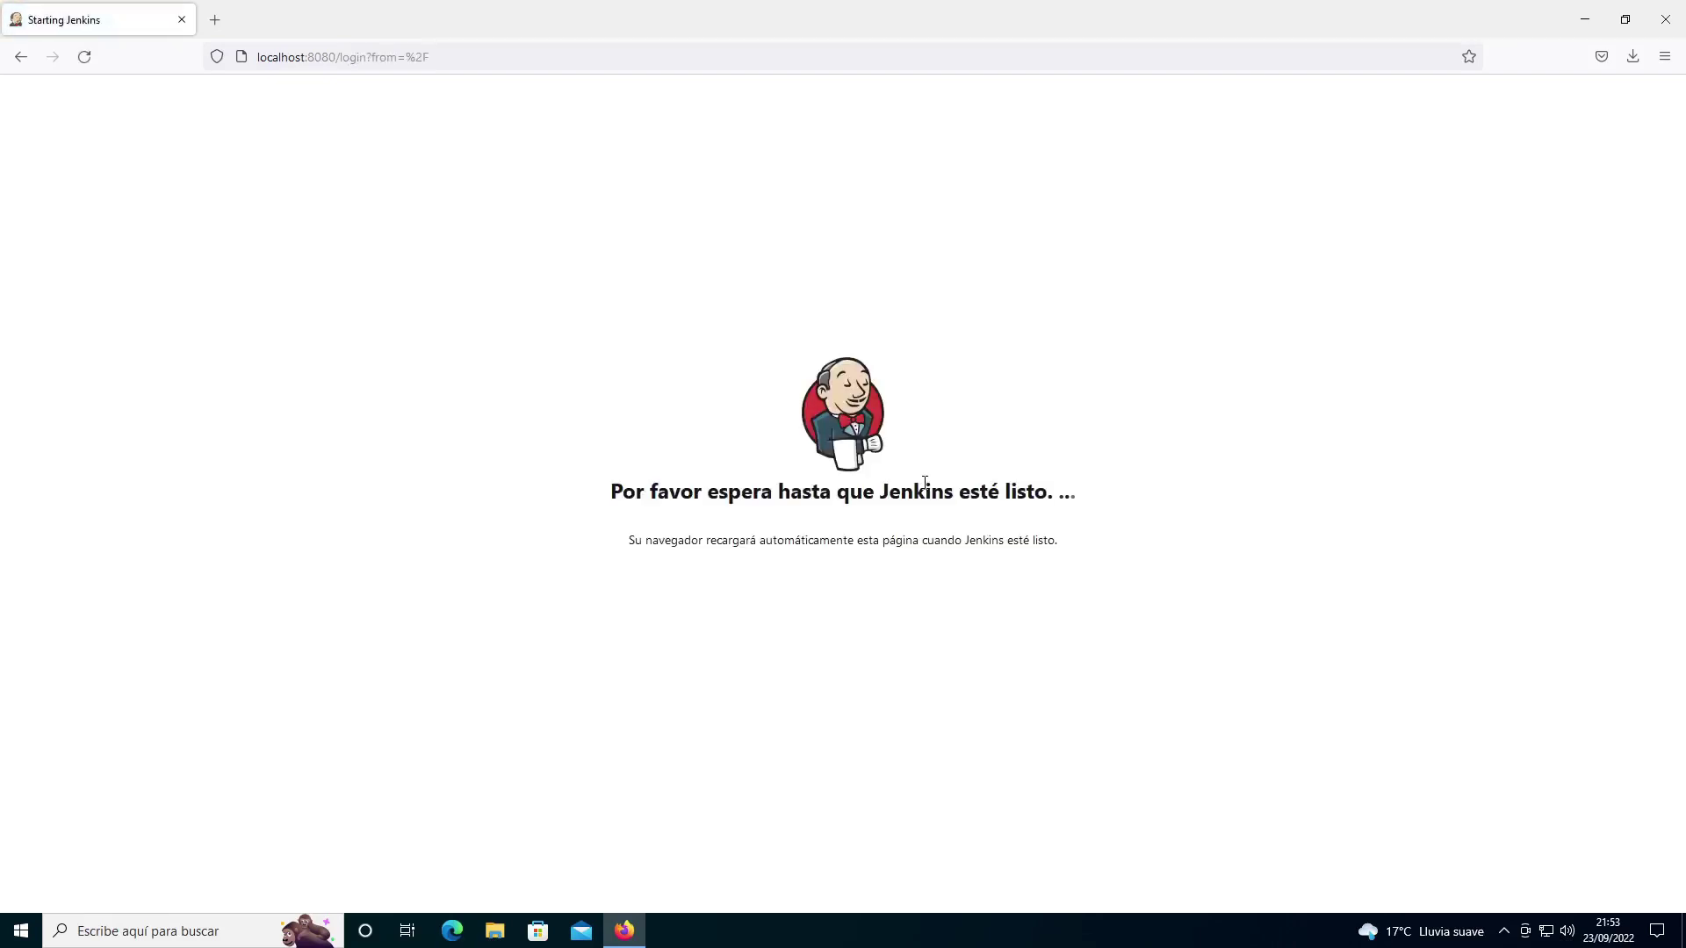
Step: Reload to reach Unlock Jenkins and copy the path C:\ProgramData\Jenkins\.jenkins\secrets\
left_click(84, 56)
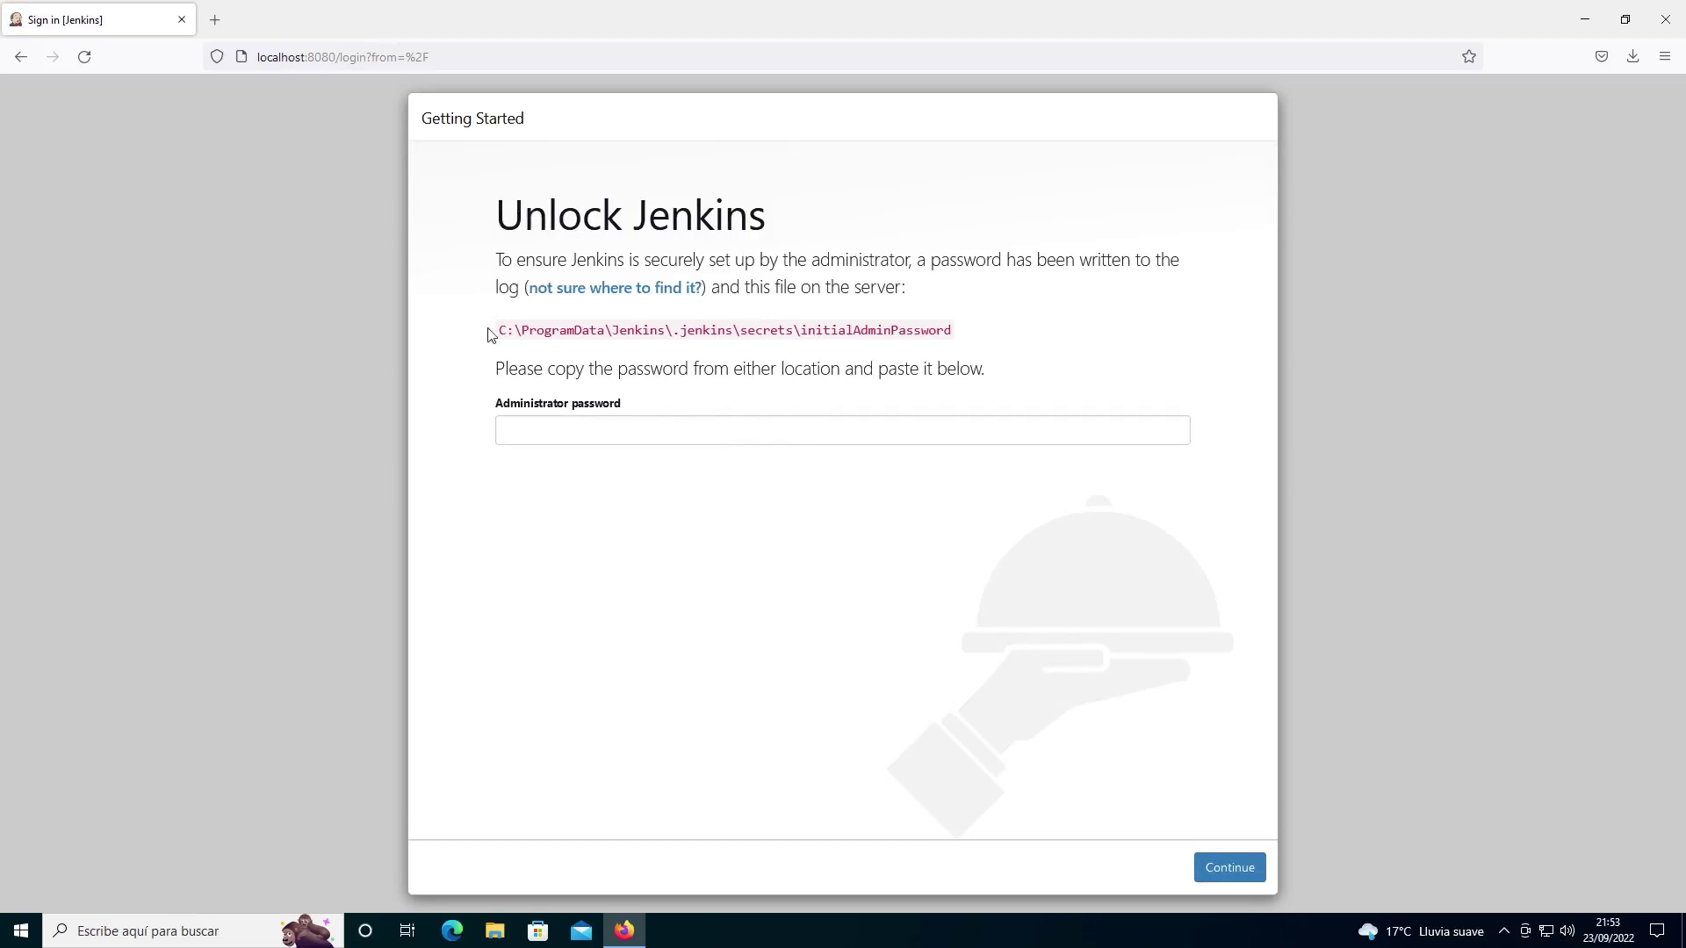
left_click_drag(806, 326, 953, 332)
left_click(886, 346)
left_click_drag(502, 330, 801, 330)
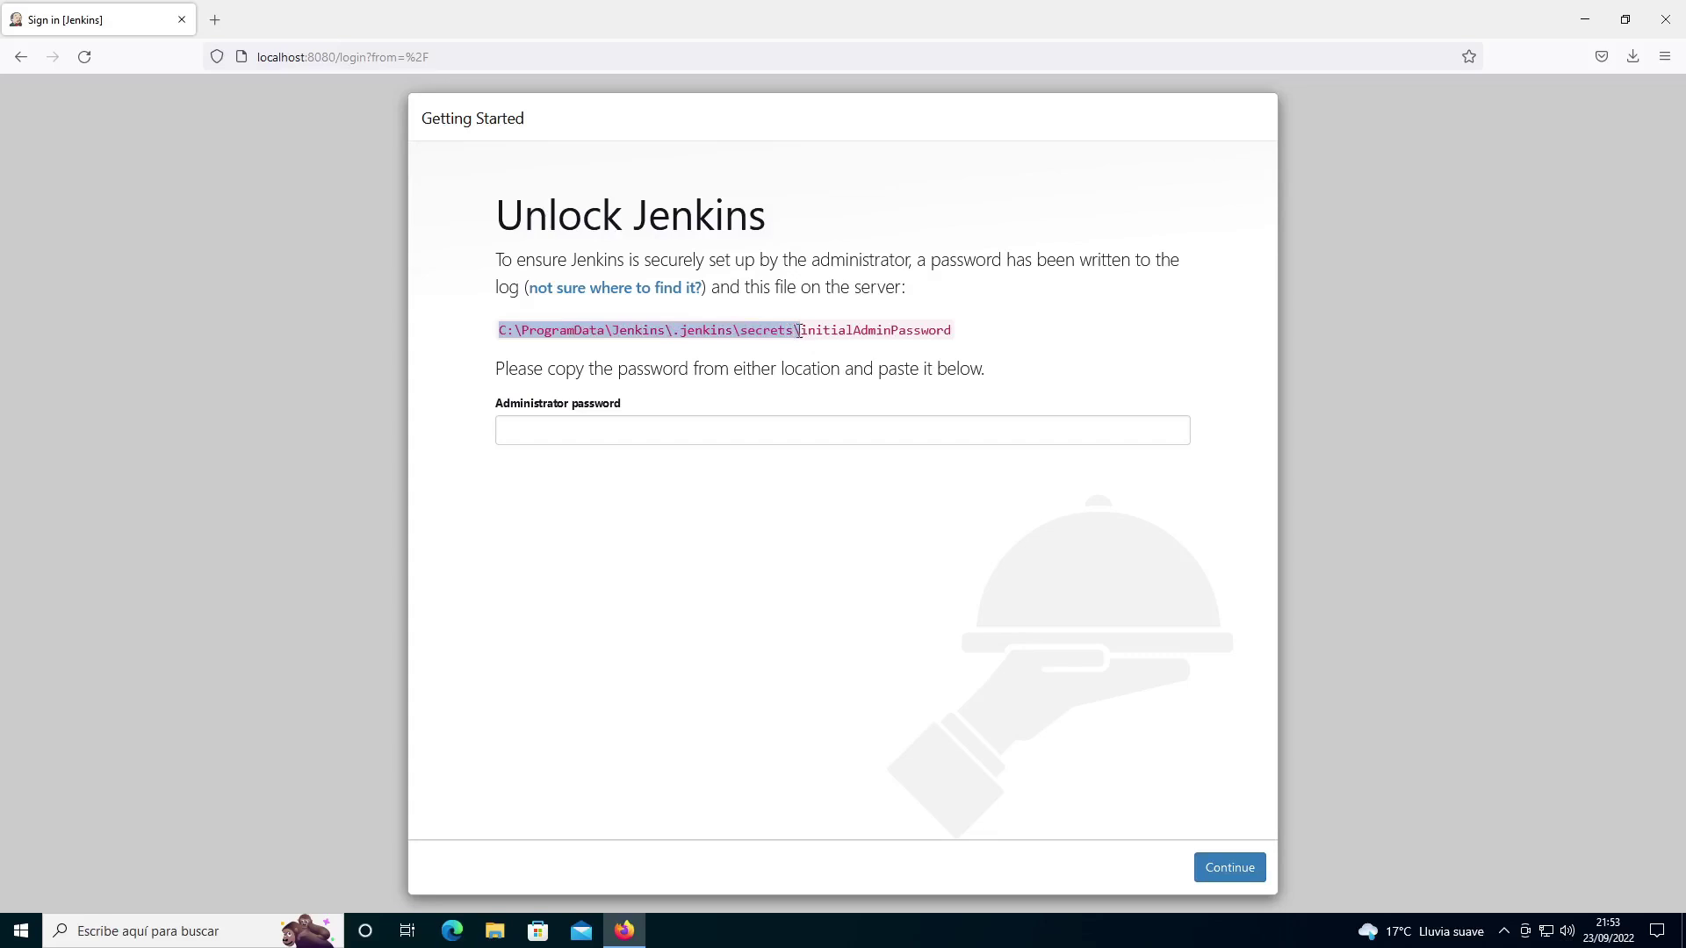
right_click(752, 326)
left_click(763, 343)
left_click(481, 936)
Step: Paste the copied path into File Explorer to open the secrets folder
left_click(850, 254)
key("ctrl+v")
key("Return")
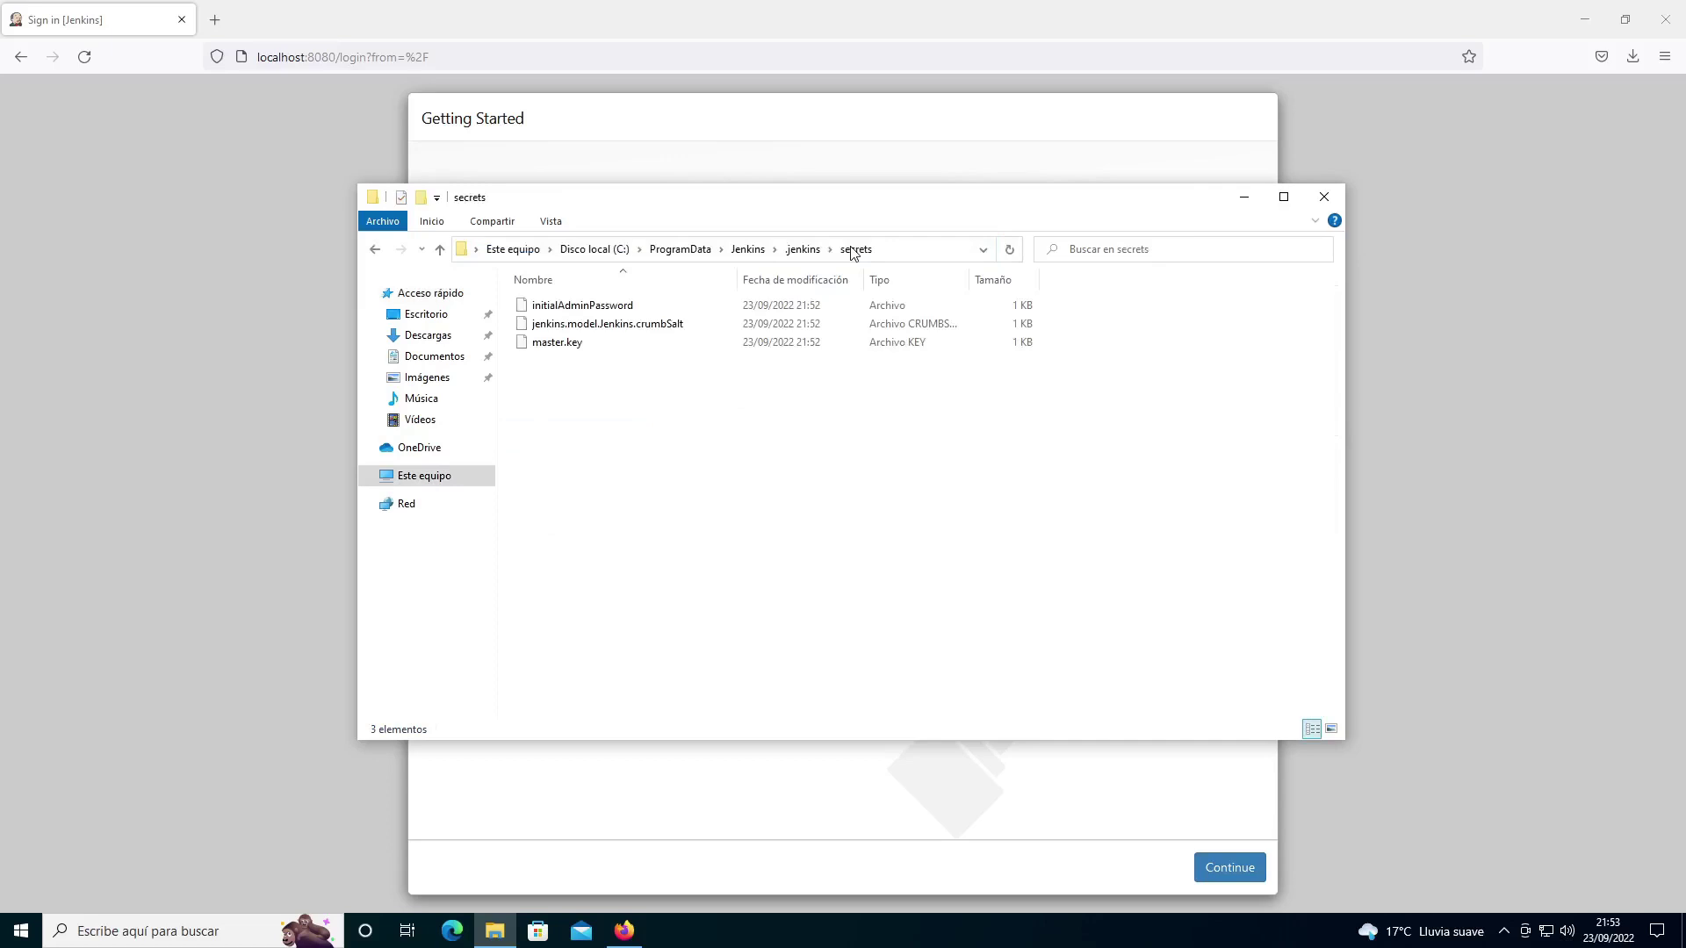
left_click_drag(738, 207, 984, 382)
Step: Open initialAdminPassword in Notepad (Bloc de notas) and select the password line
left_click(791, 484)
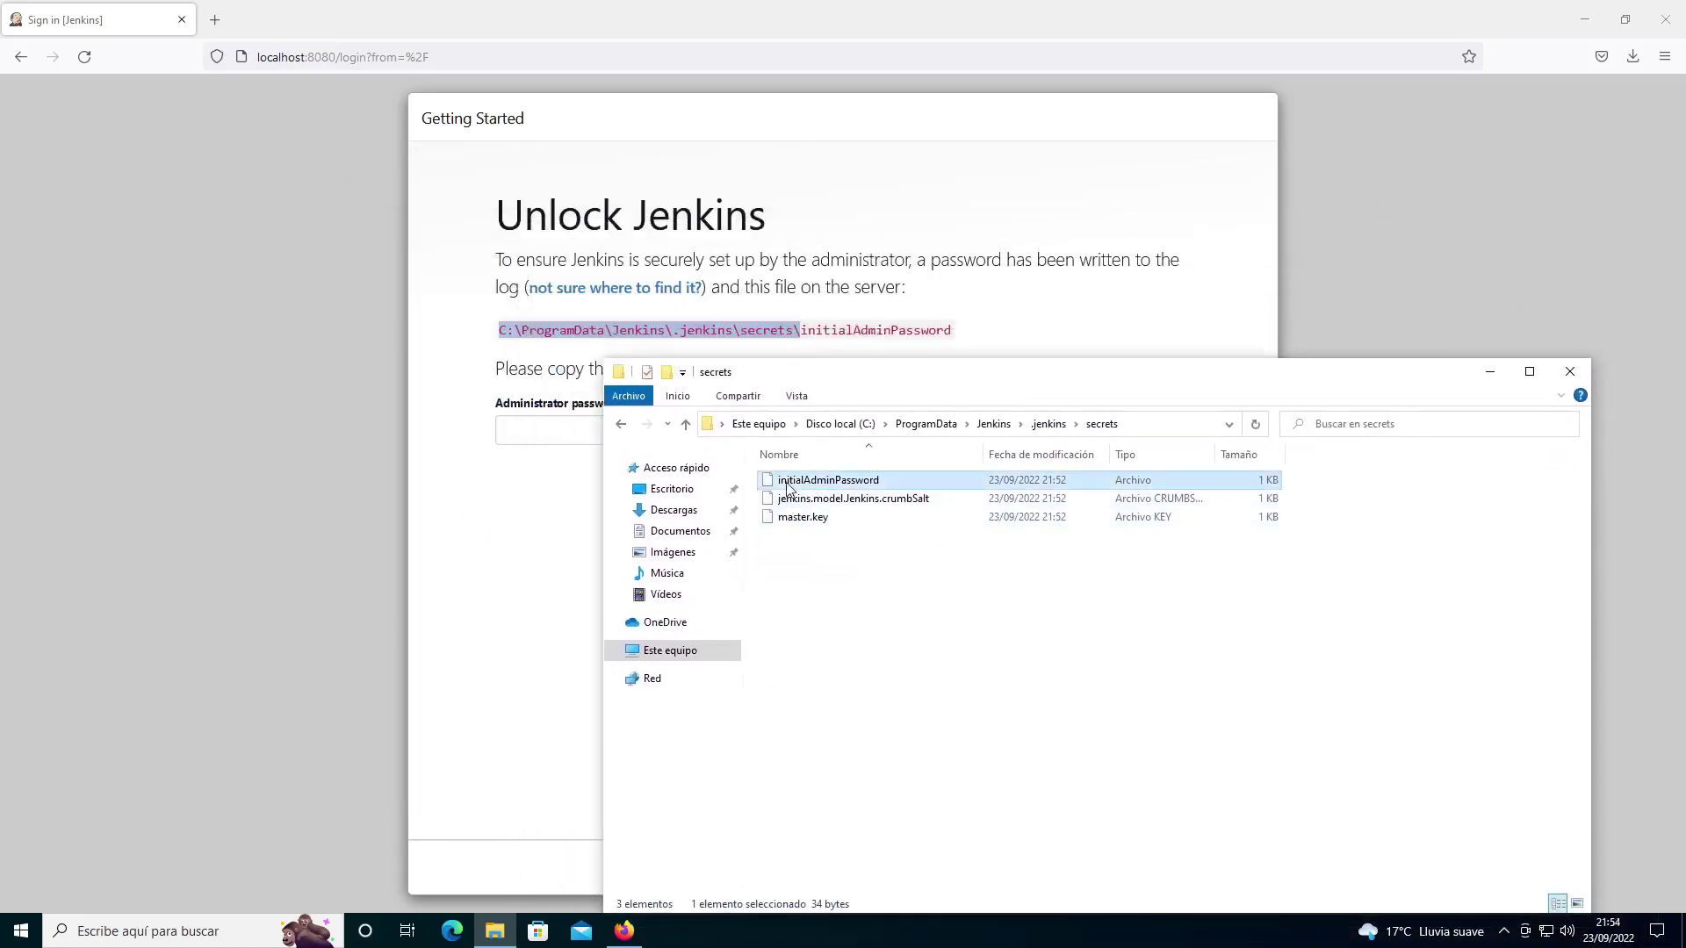
right_click(853, 488)
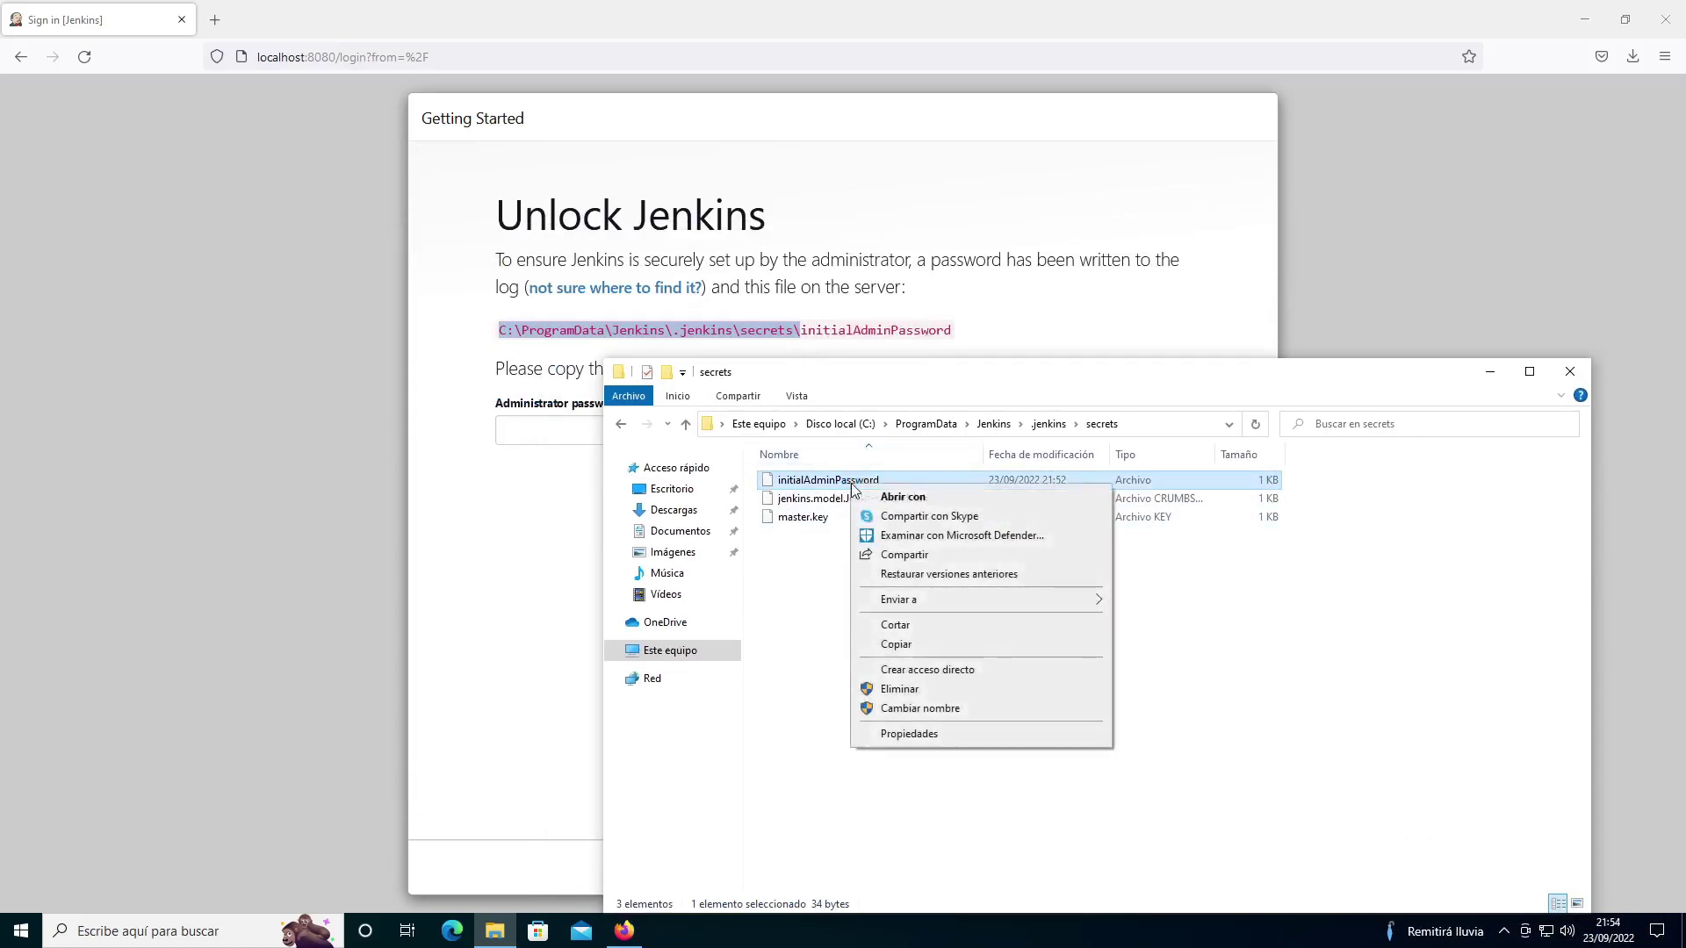
left_click(956, 498)
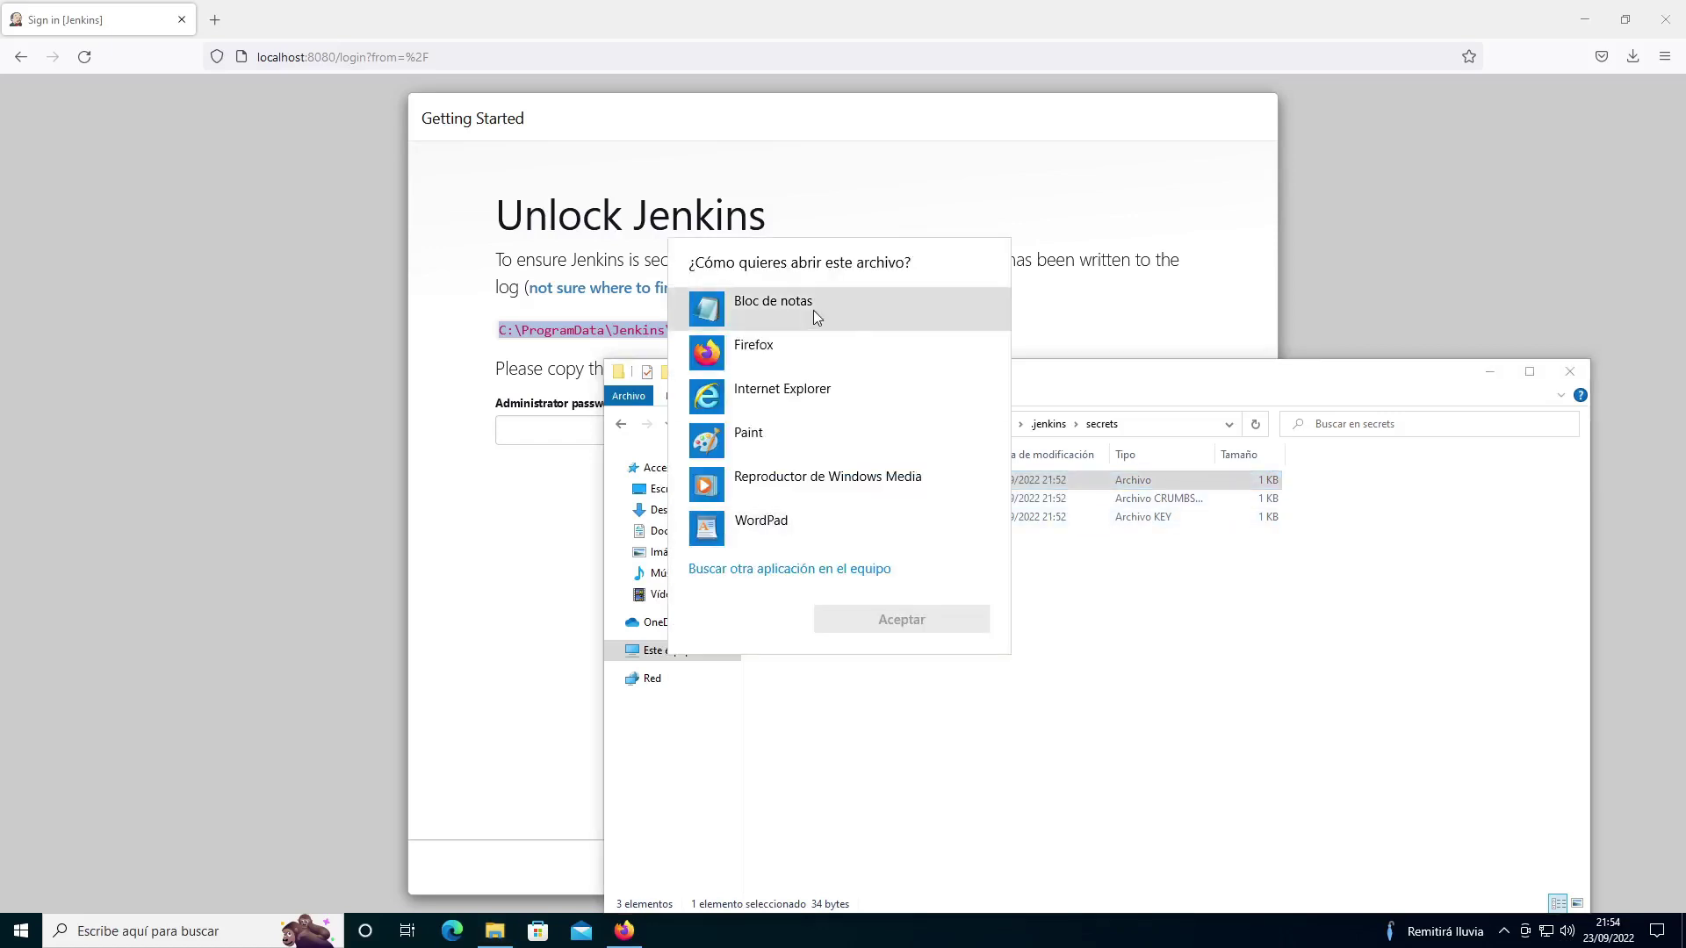
left_click(813, 309)
left_click(920, 624)
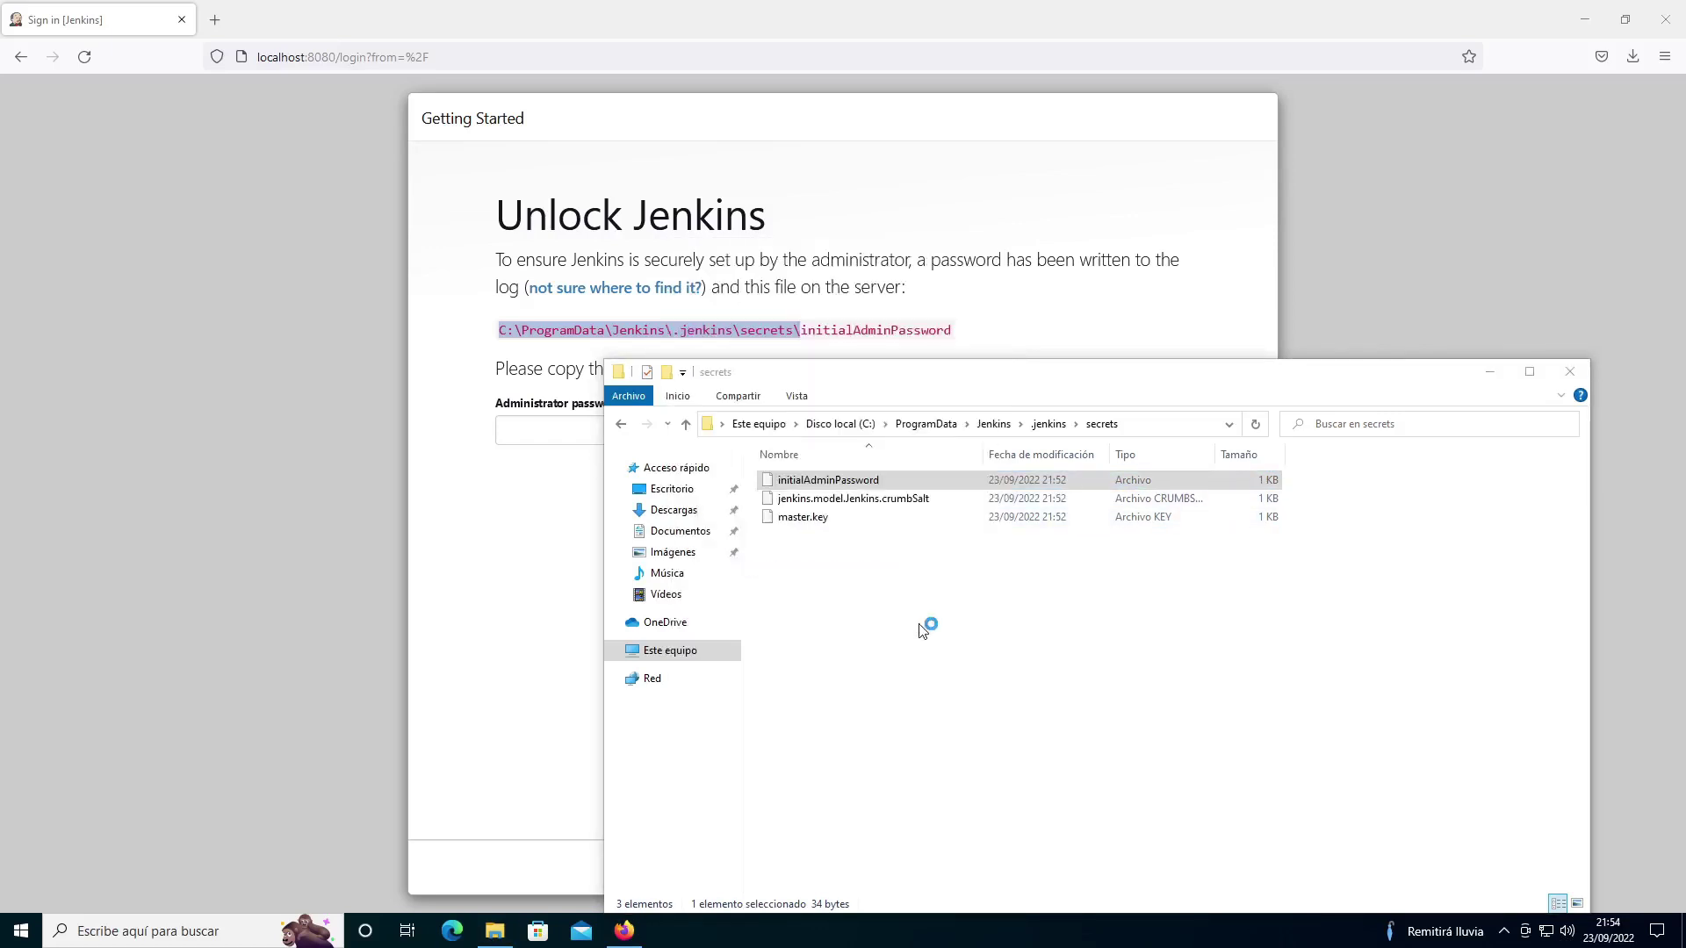
left_click_drag(351, 167, 102, 170)
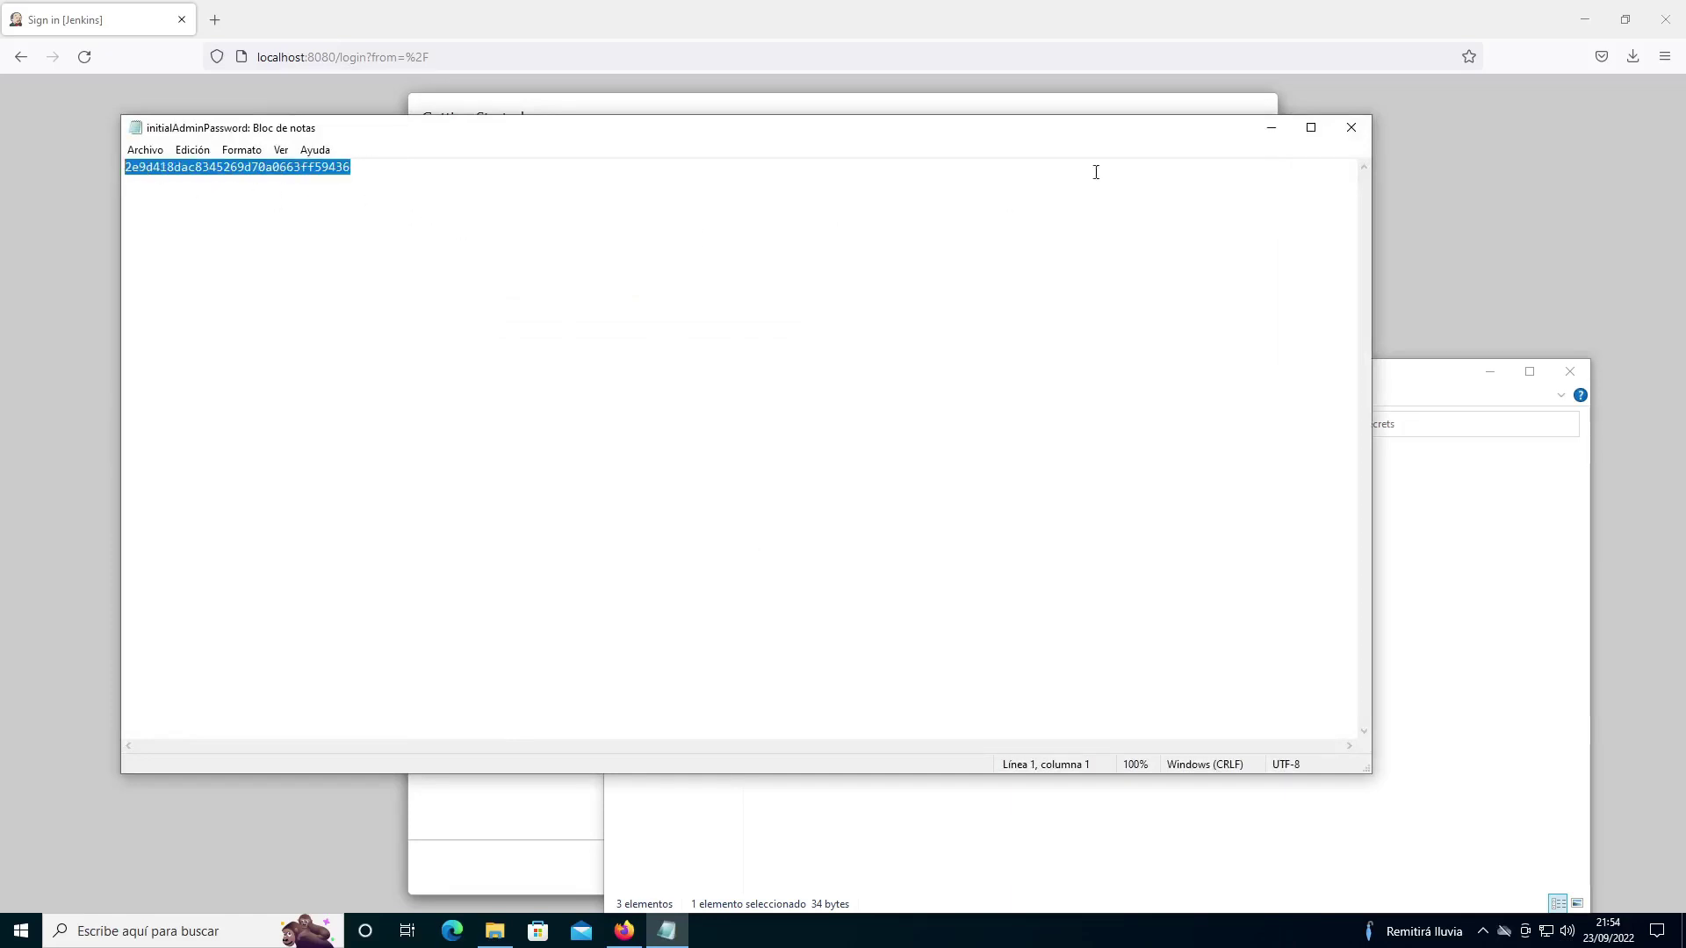
Step: Unlock Jenkins with the pasted initial admin password and install the suggested plugins
left_click(1351, 127)
left_click(809, 420)
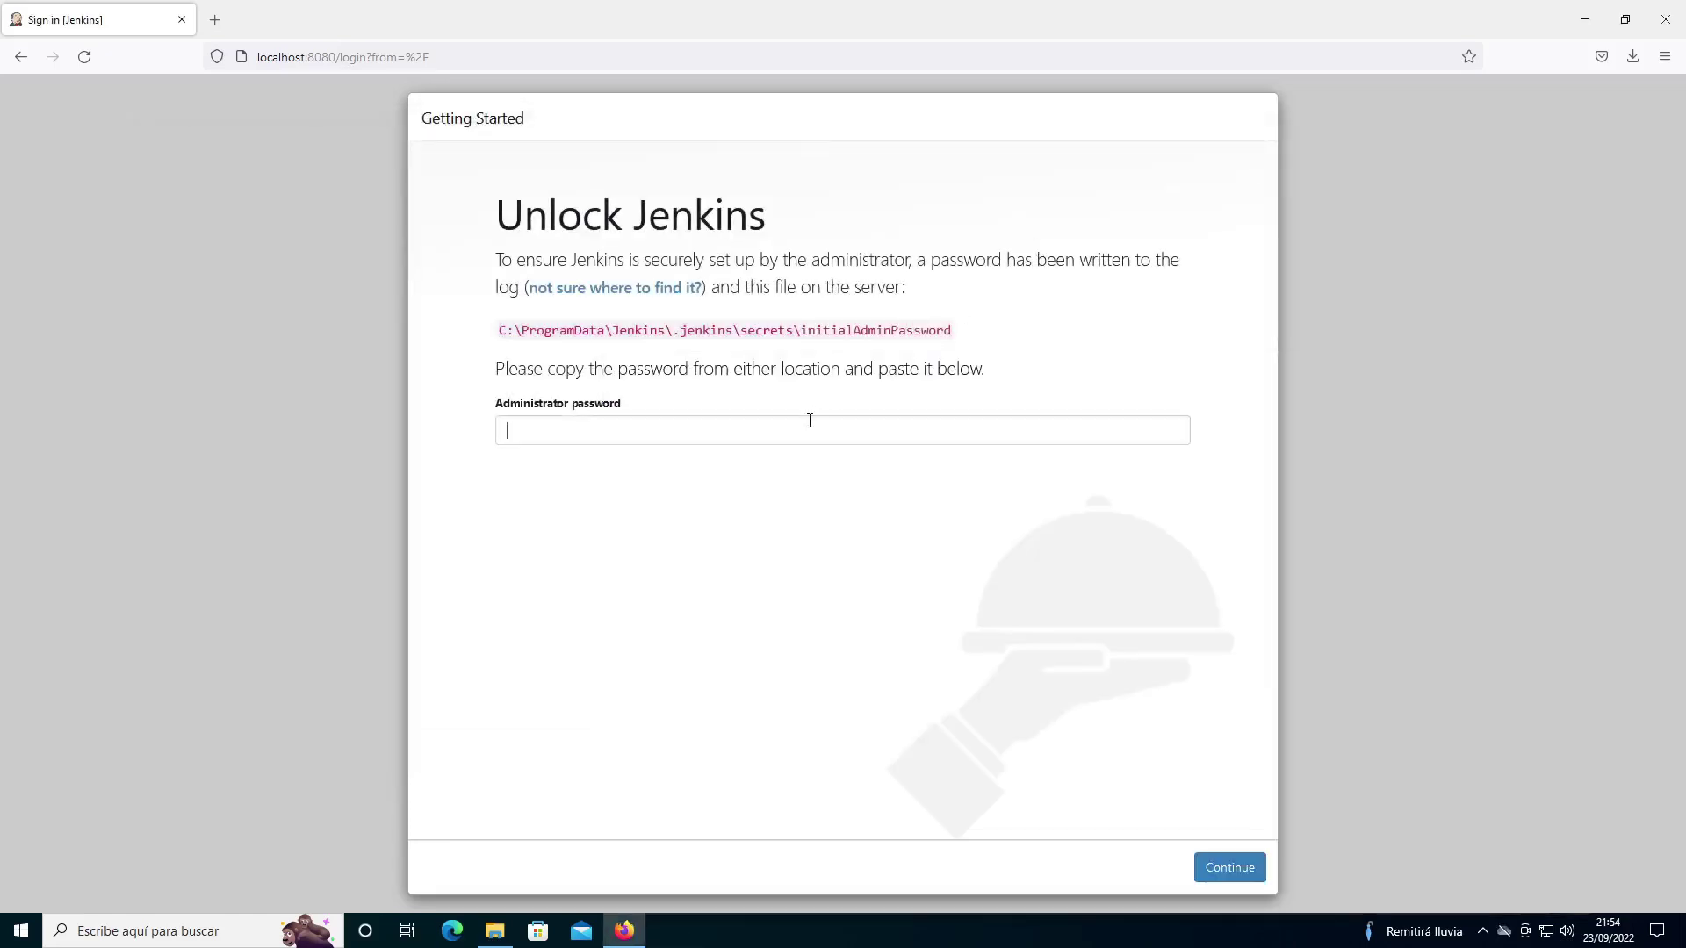
key("ctrl+v")
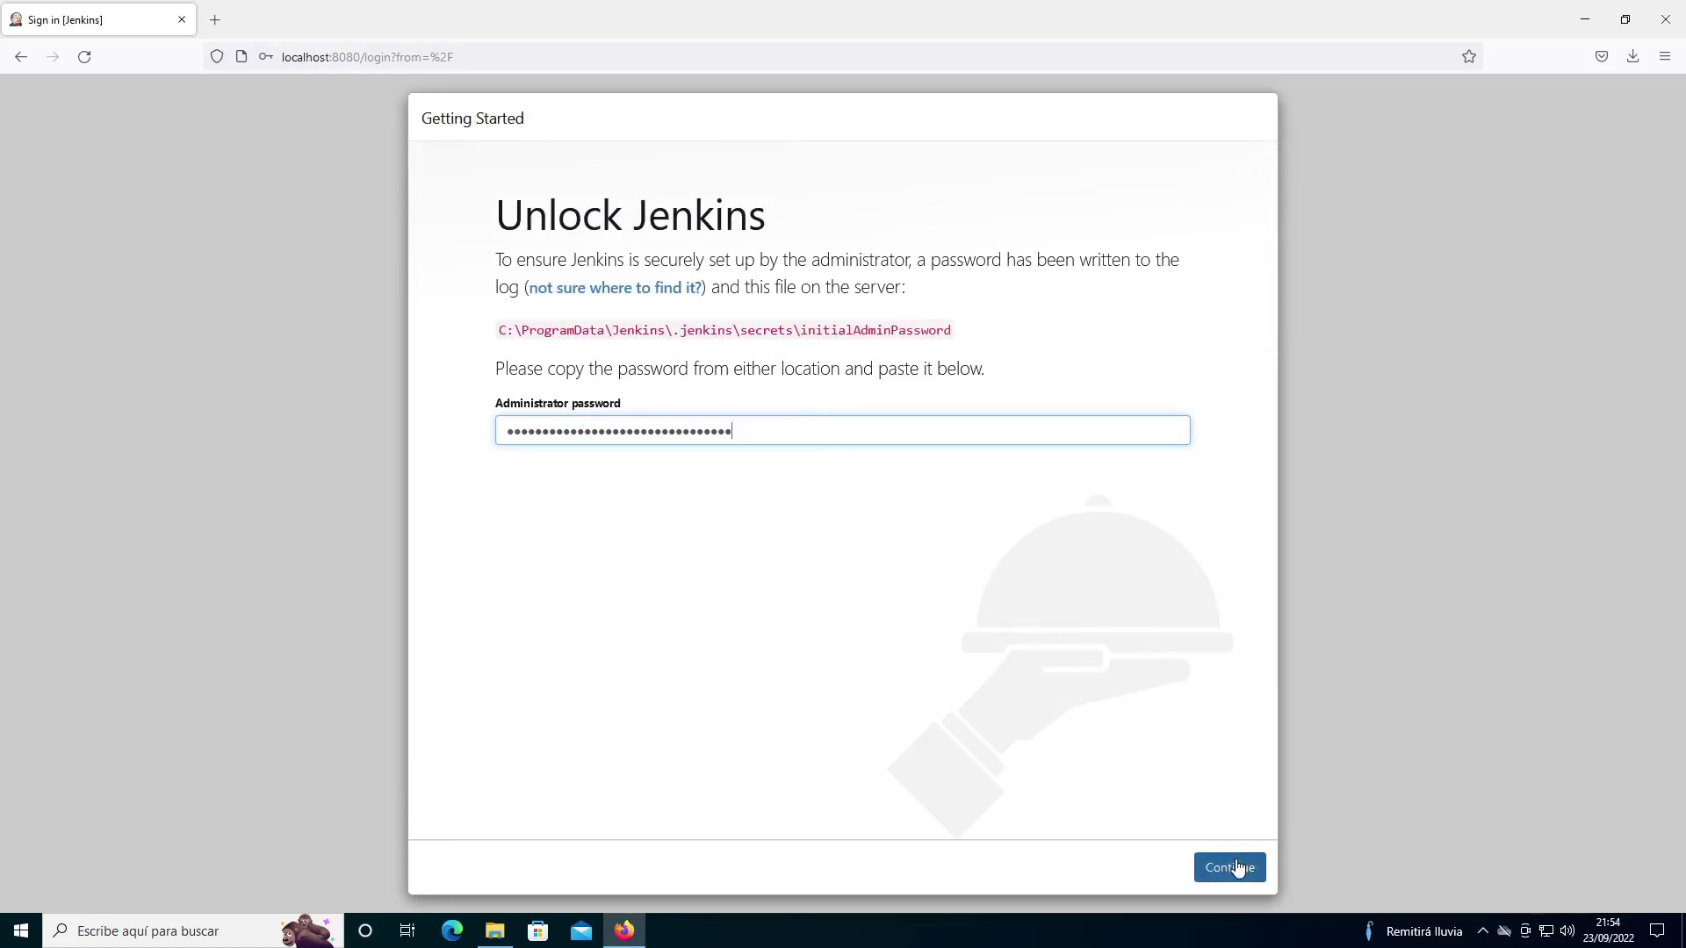
left_click(1230, 867)
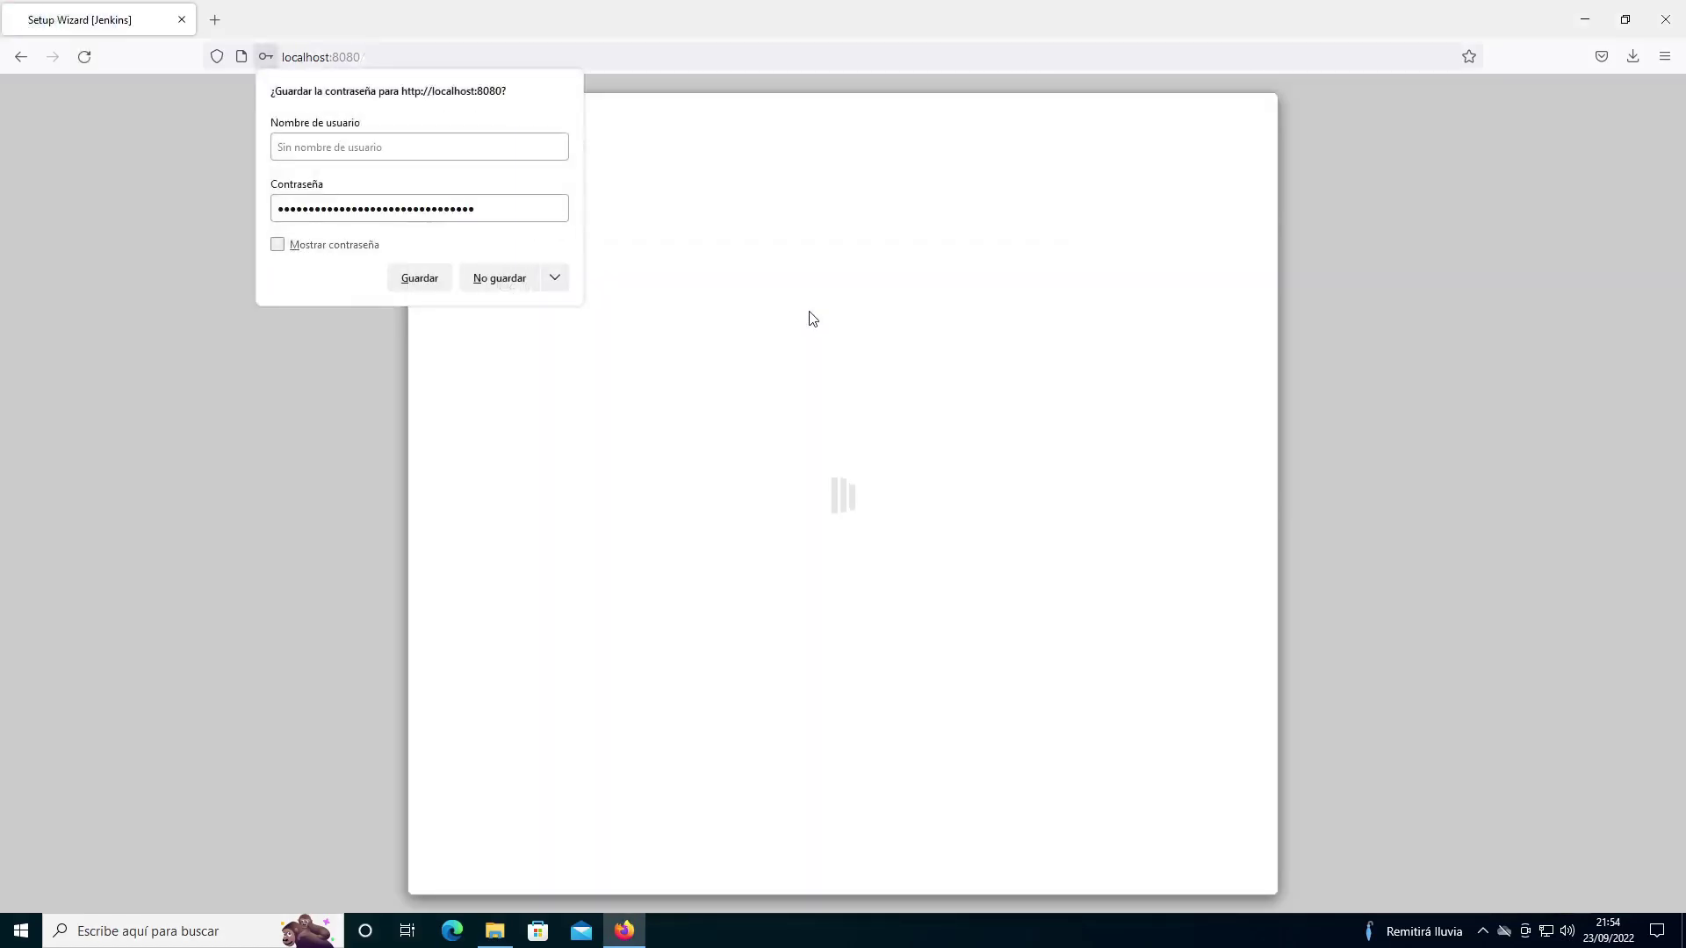
left_click(812, 319)
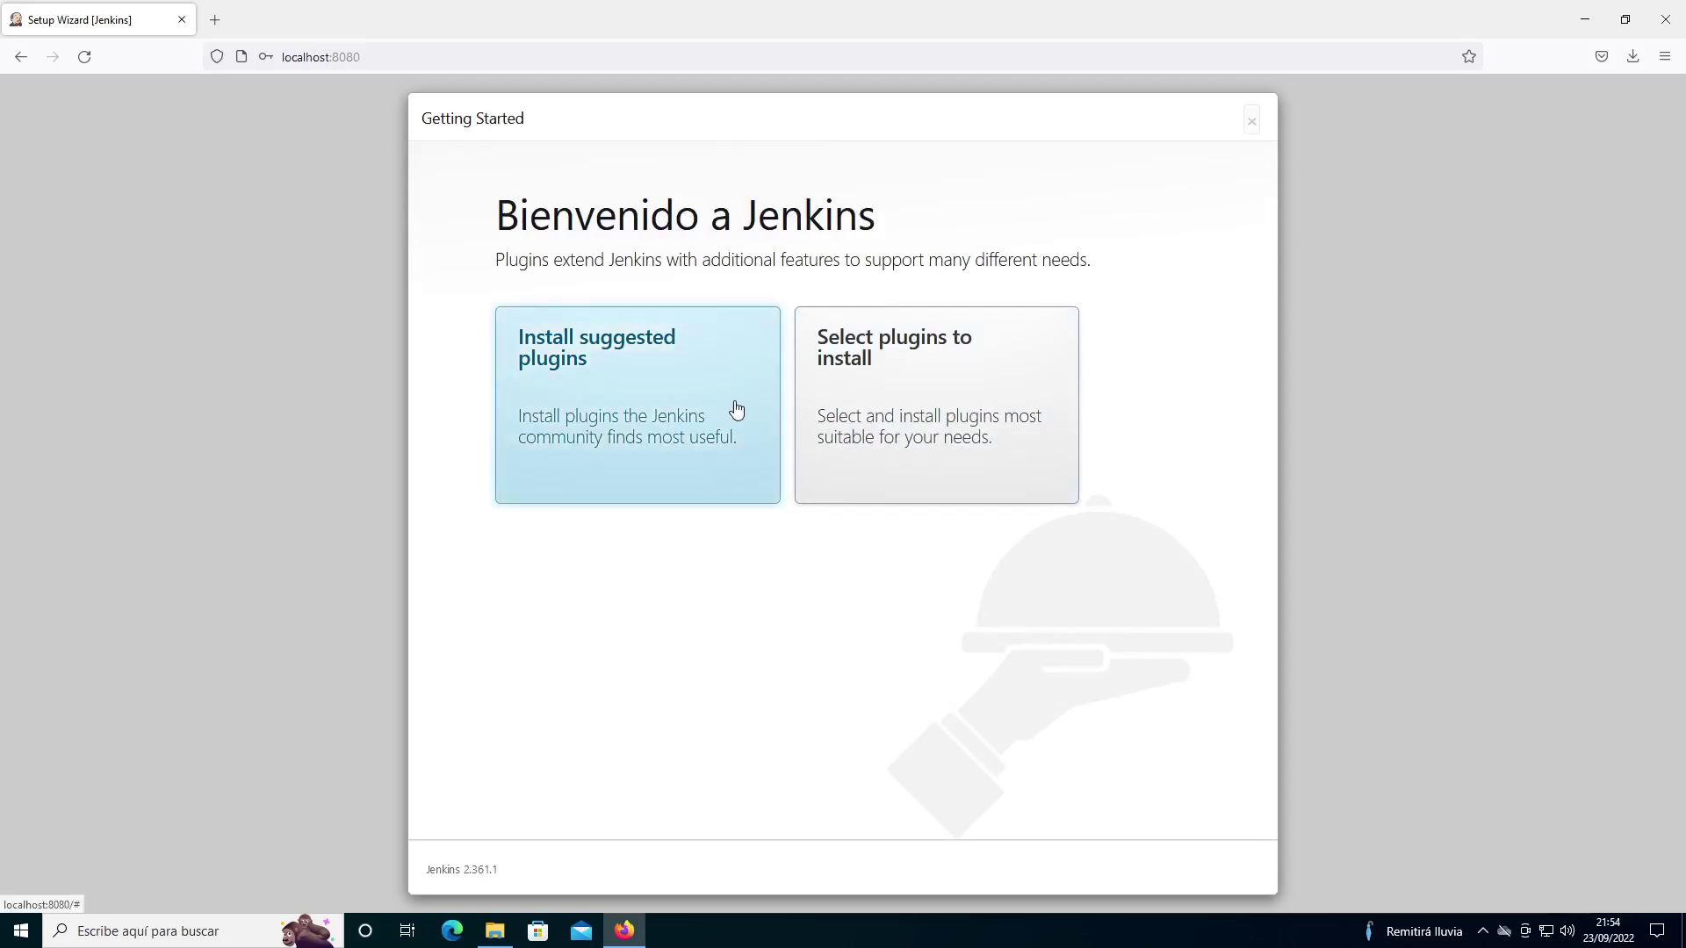
left_click(699, 391)
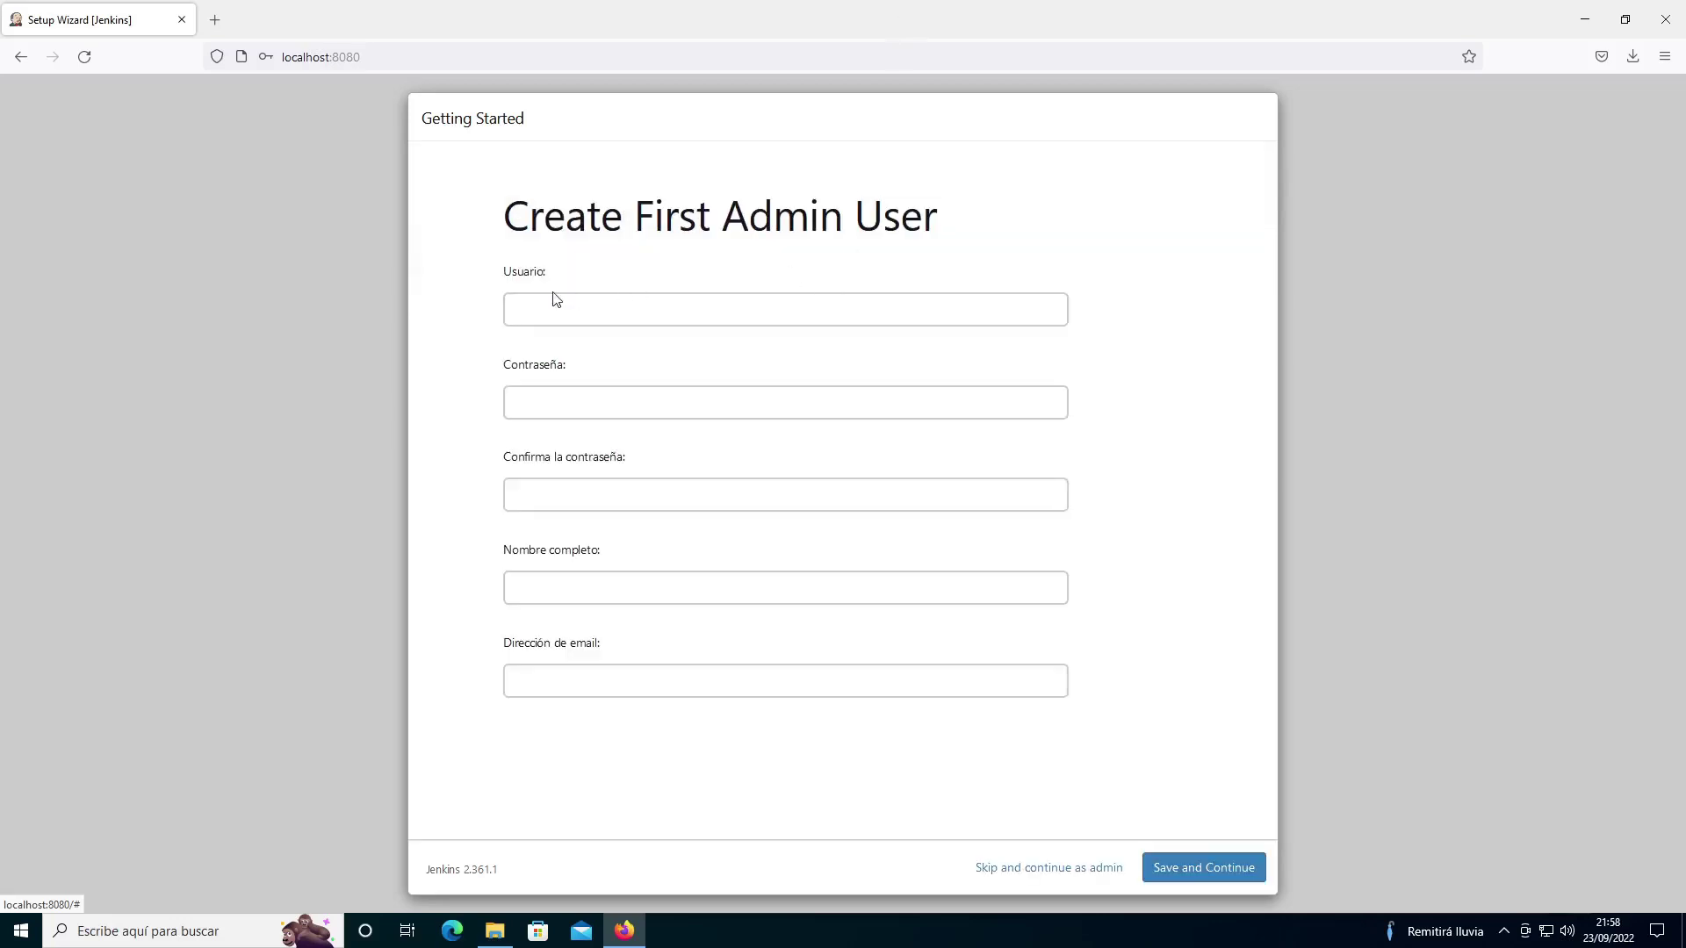
Step: Enter the admin username, password, confirmation, full name and e-mail, then submit the form
left_click(568, 313)
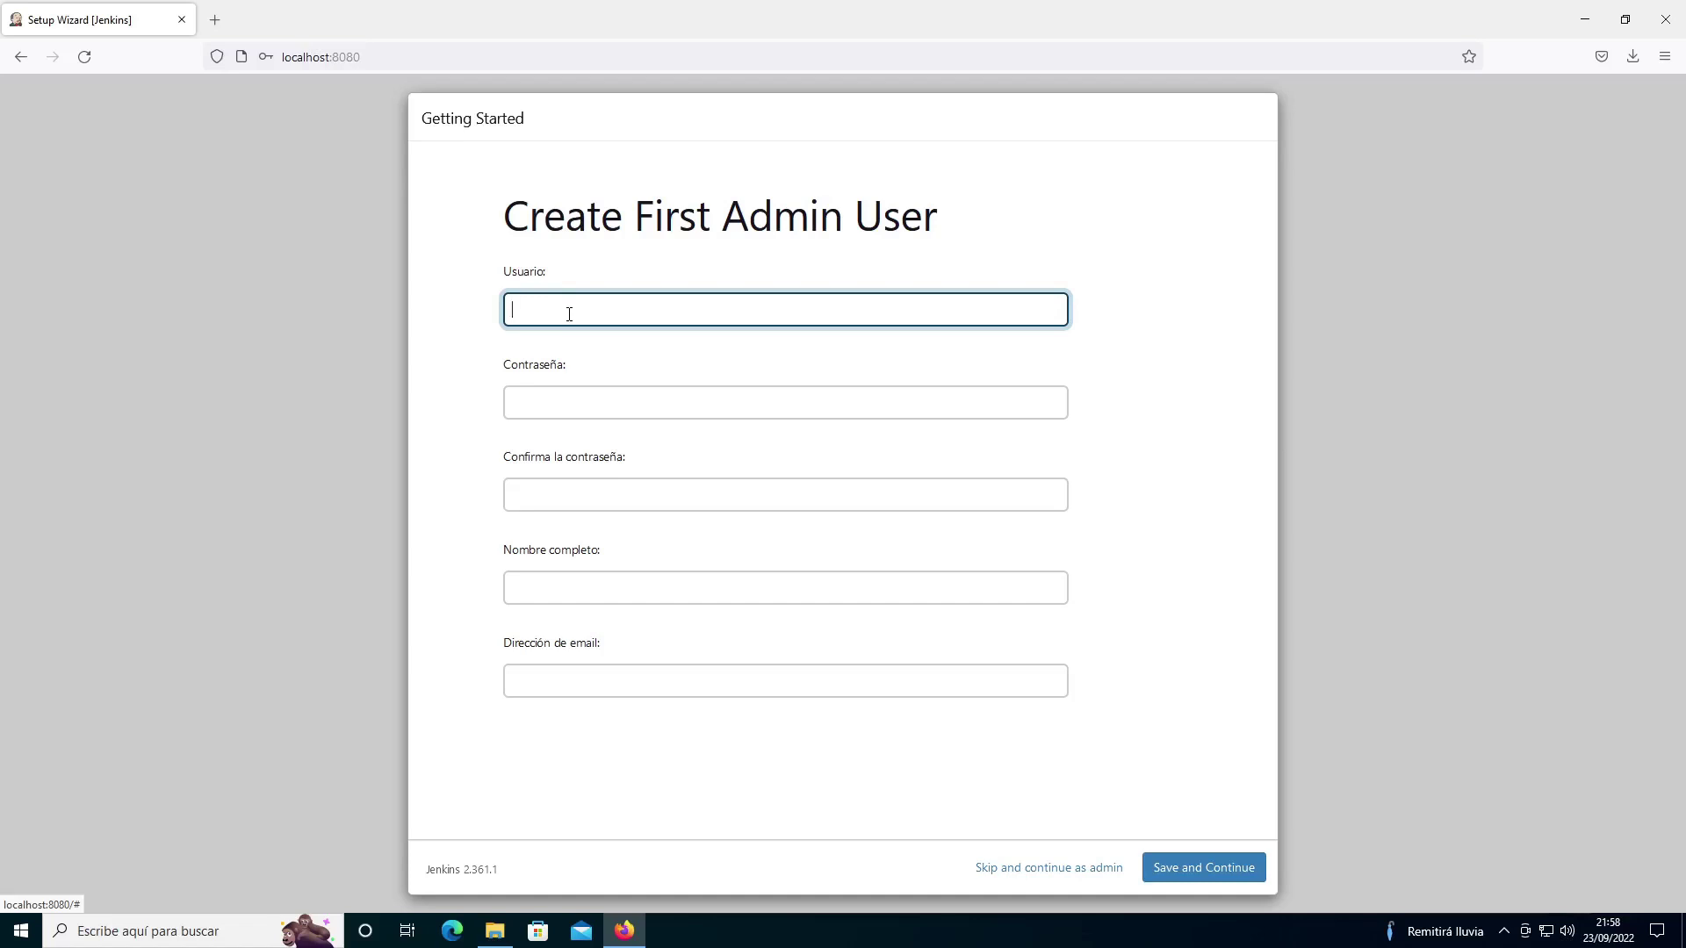
type("el pinguino tech")
left_click(575, 403)
type("******")
left_click(587, 489)
type("******")
left_click(553, 590)
type("pinguino")
key("Tab")
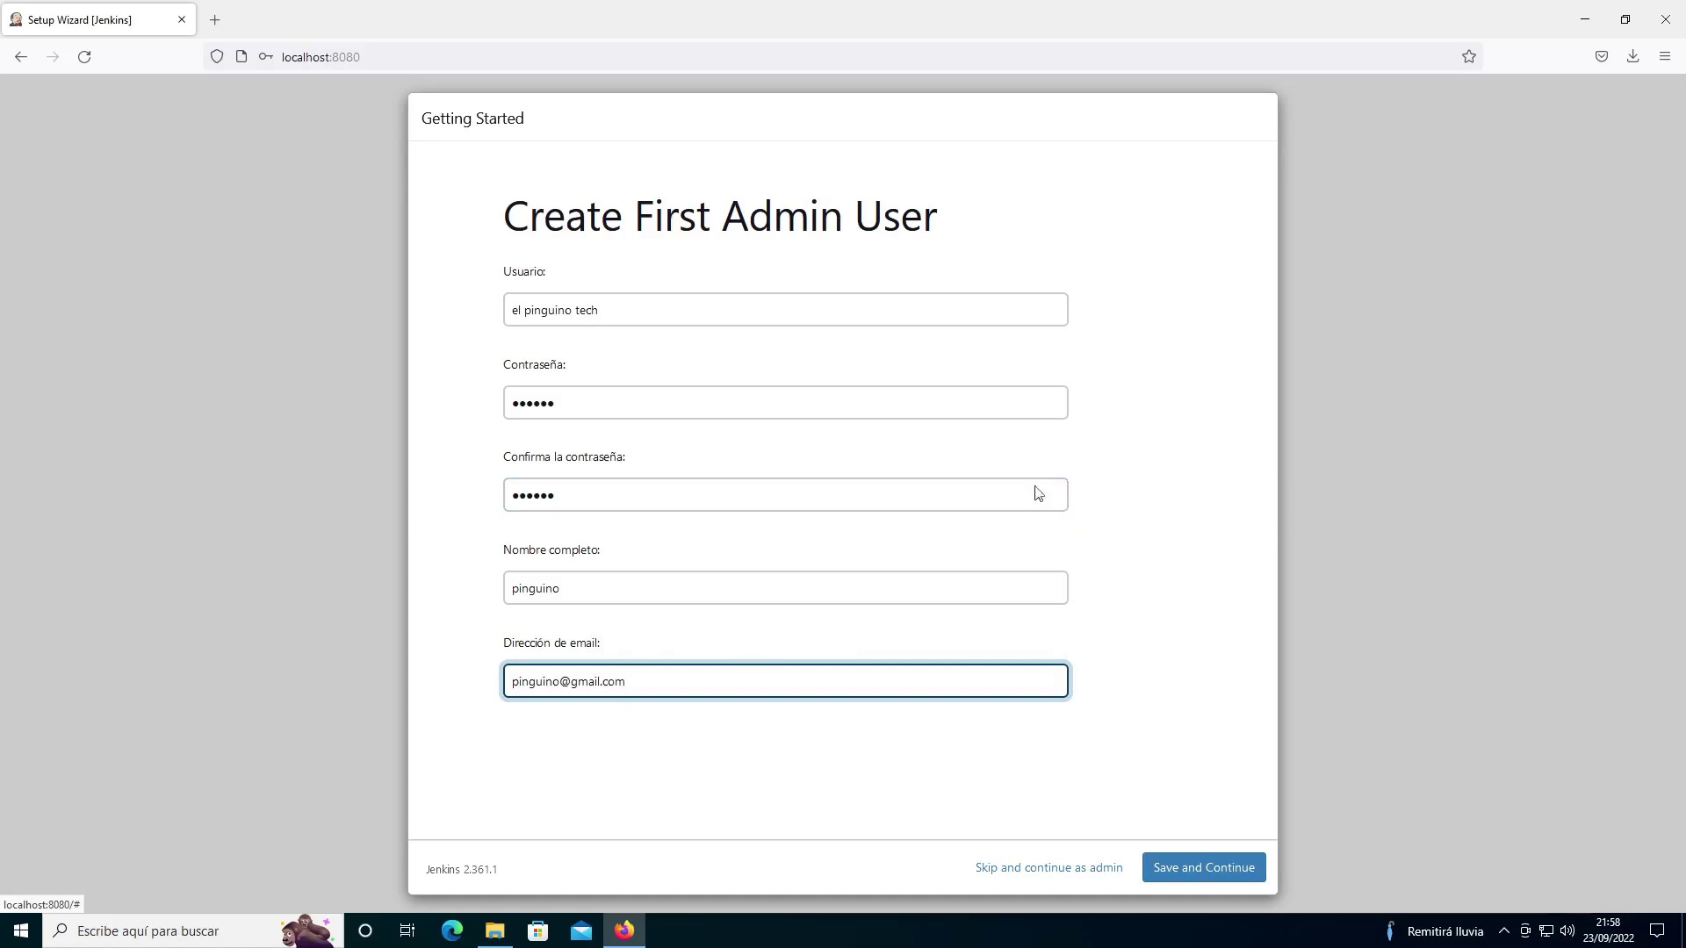
left_click(1201, 867)
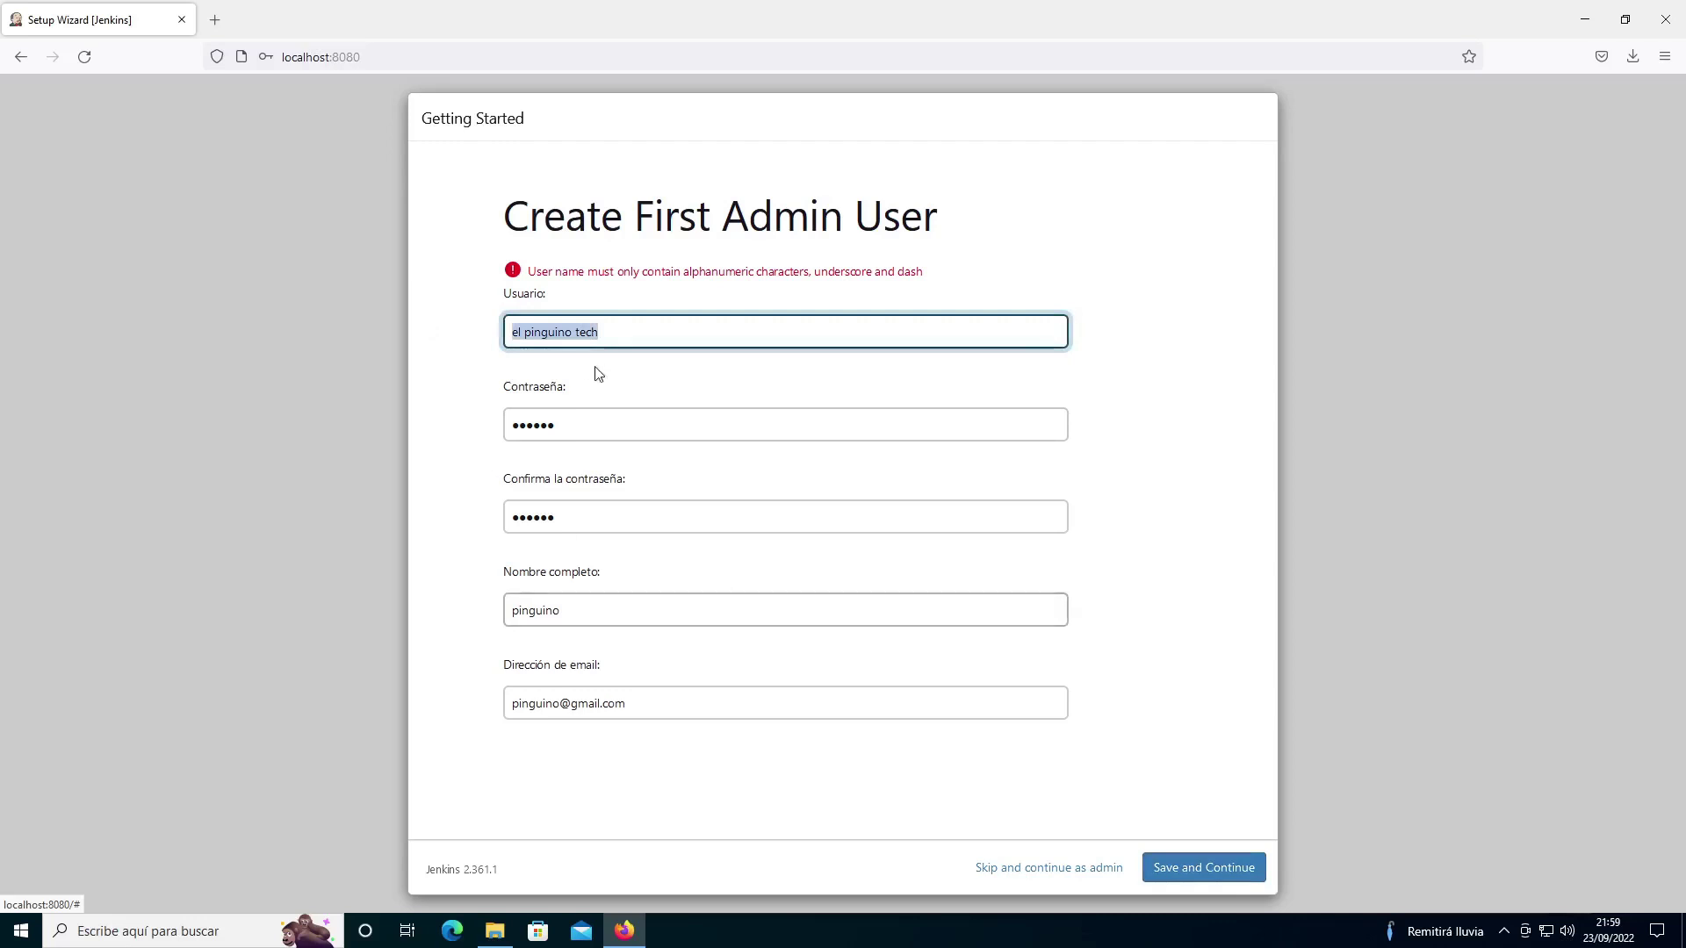
Step: Replace the rejected username with a valid alphanumeric one and resubmit the admin user
type("pinguni")
key("BackSpace")
type("ino")
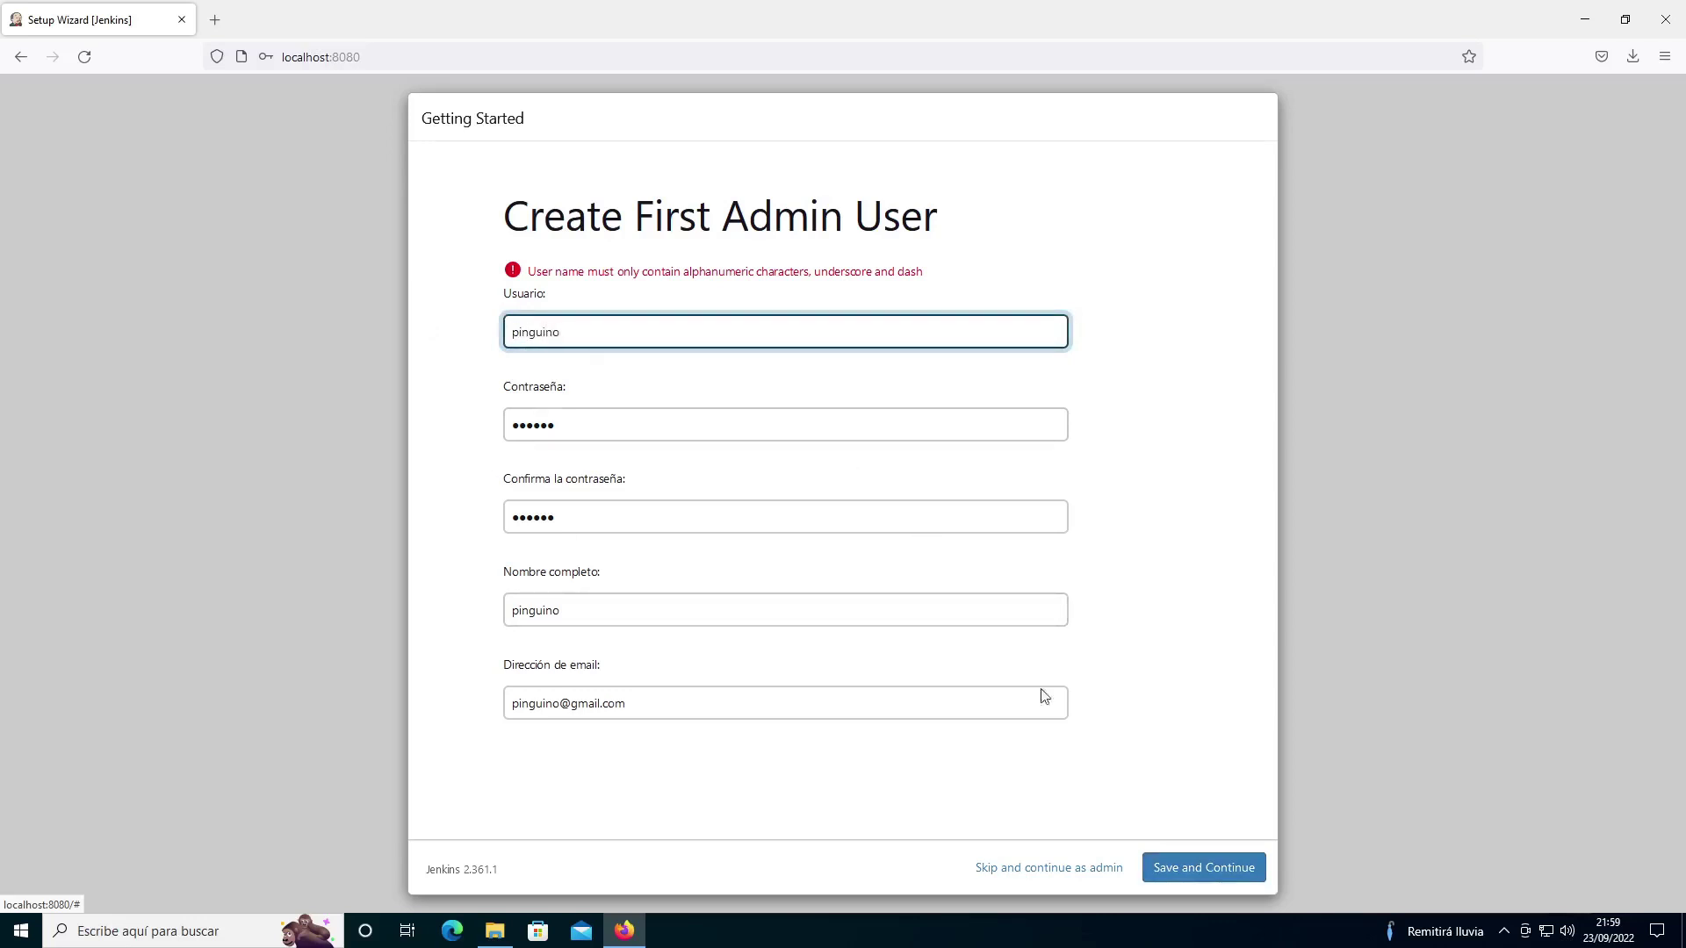
left_click(1173, 867)
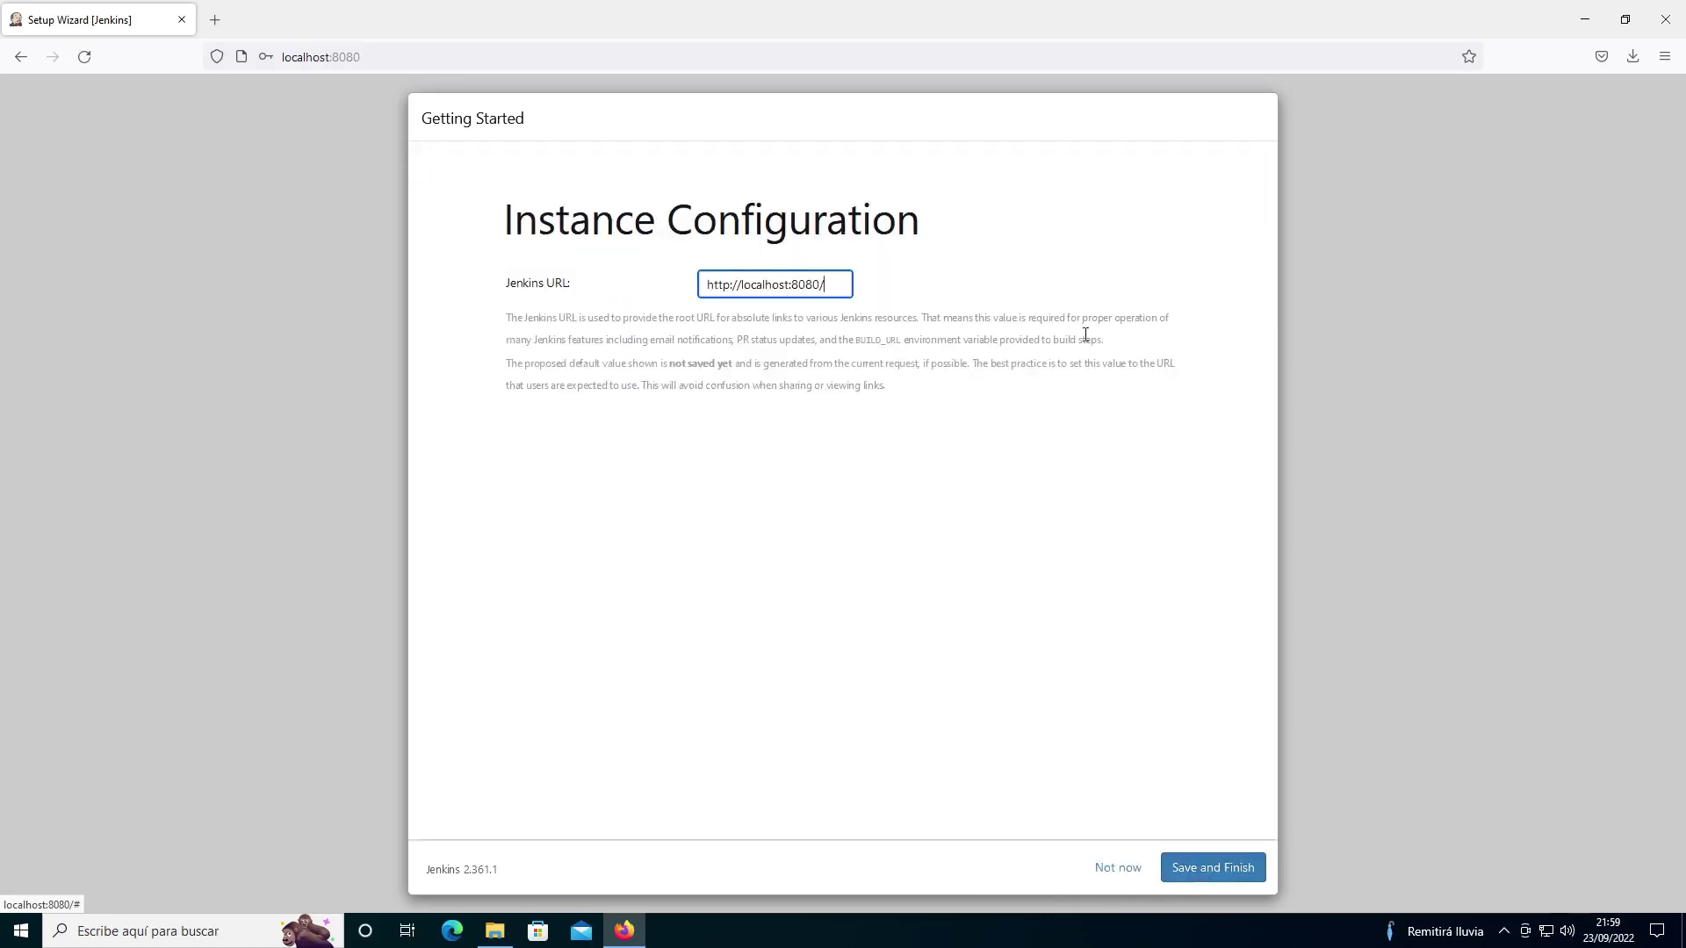
mouse_move(826, 286)
left_mouse_down()
mouse_move(790, 286)
mouse_move(856, 285)
left_mouse_up()
left_click(1215, 868)
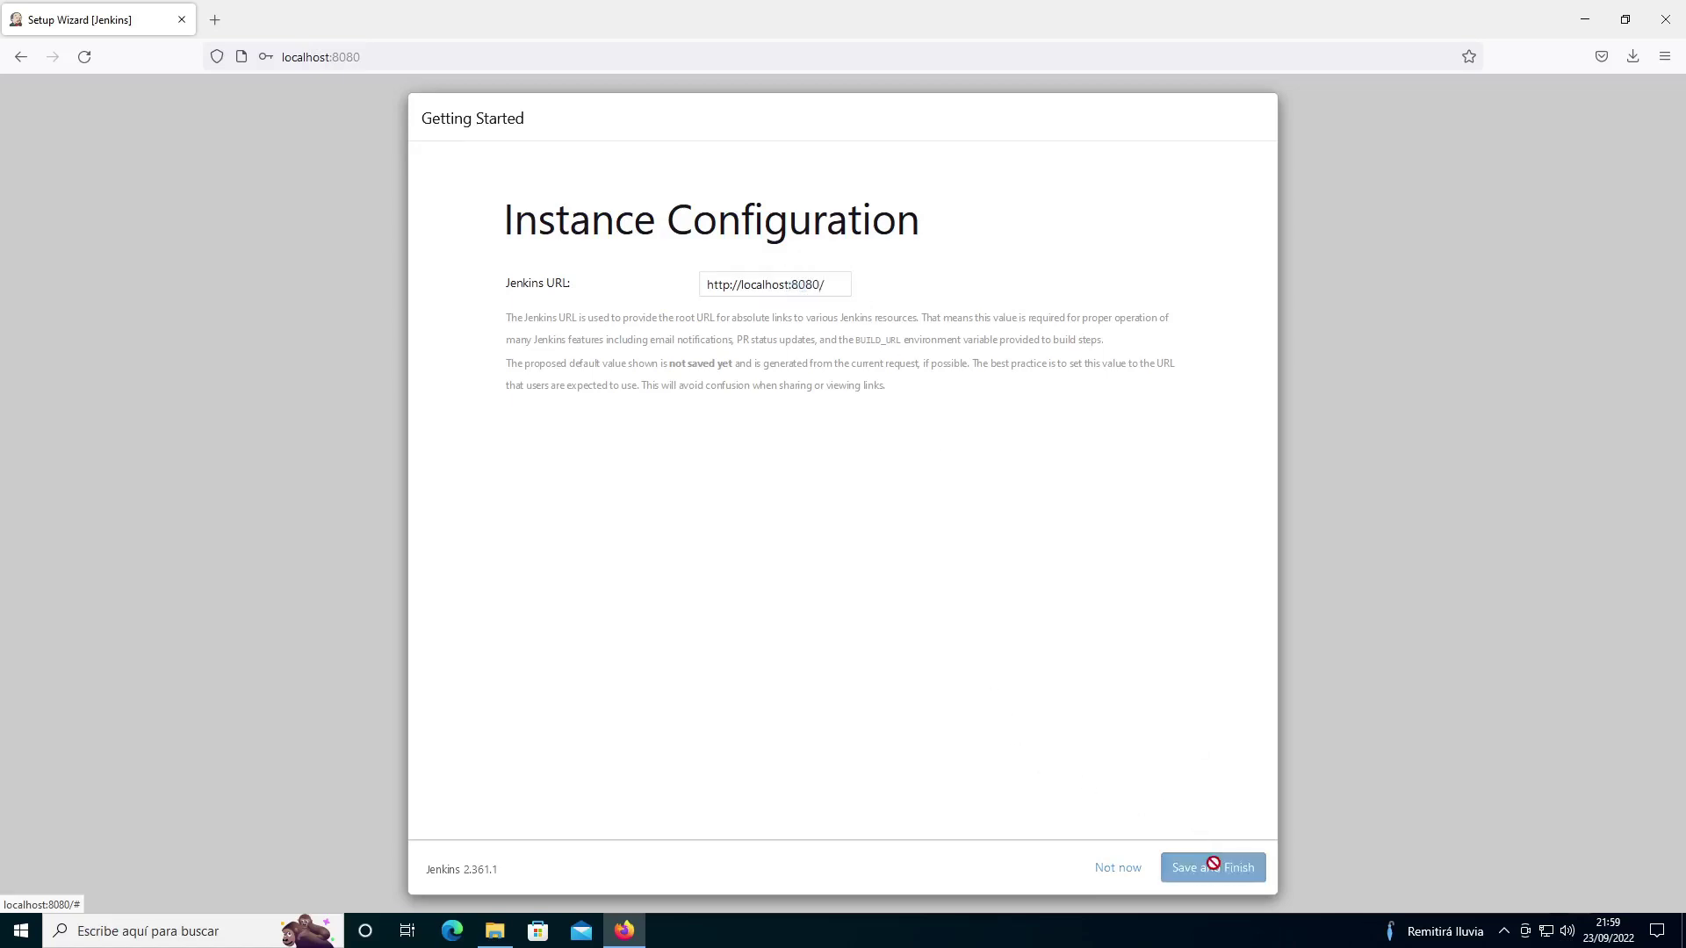
left_click(554, 314)
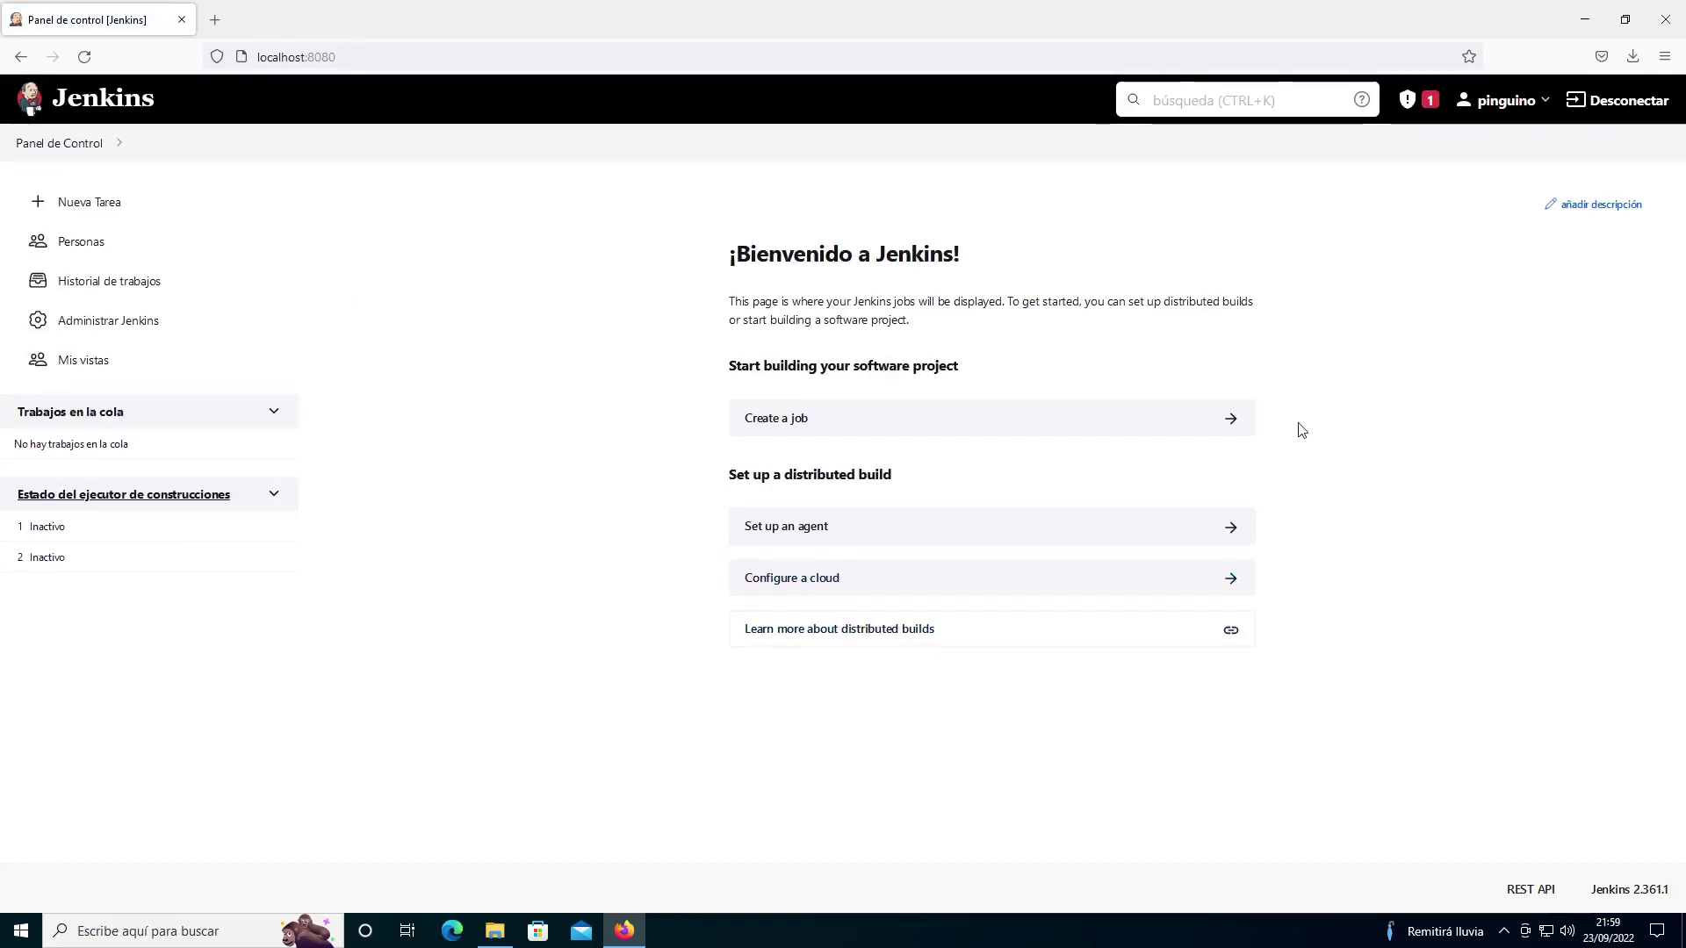
left_click(1585, 19)
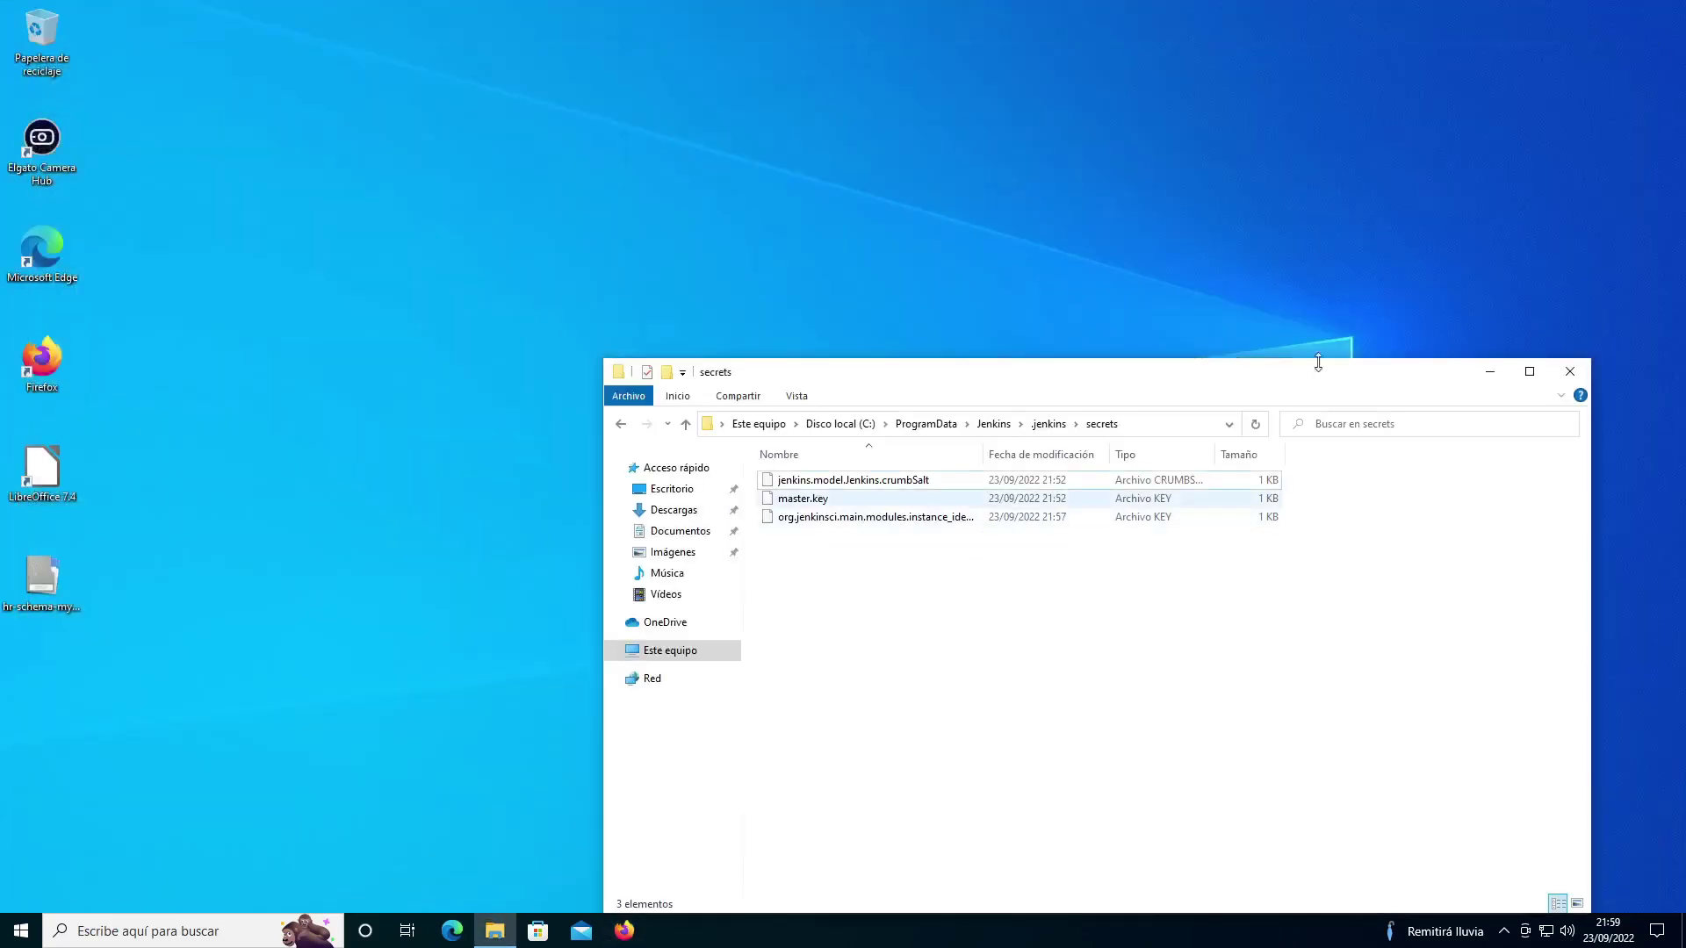
Step: Launch Microsoft Edge and load localhost:8080
left_click(1569, 375)
left_click(452, 930)
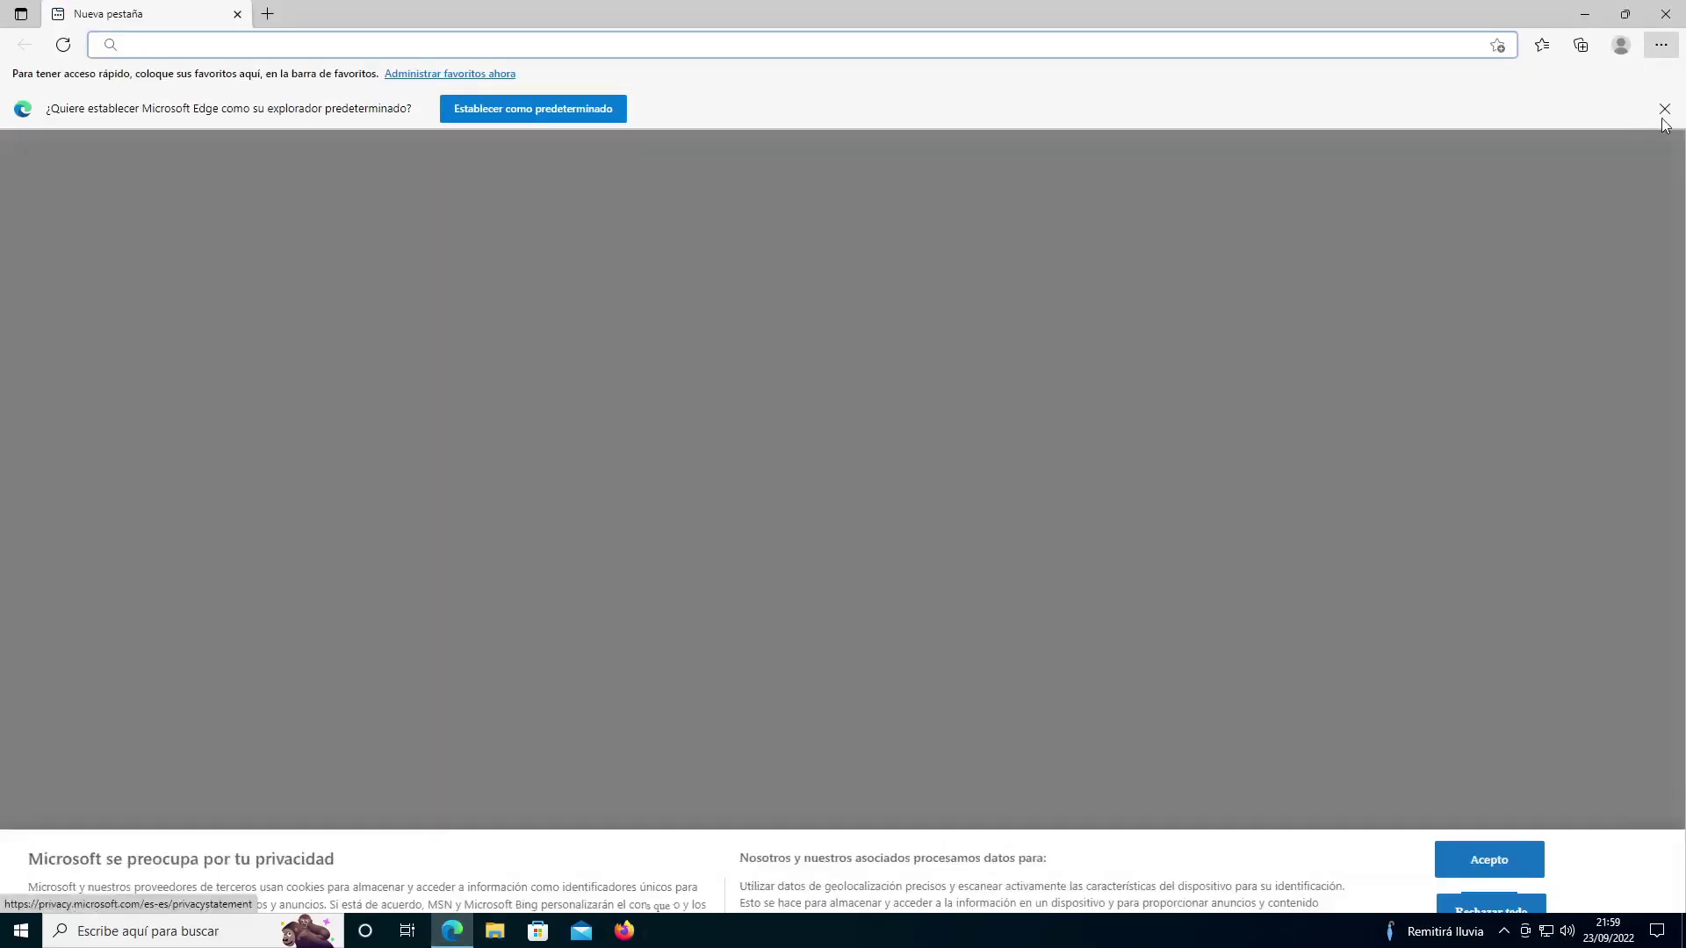
left_click(1664, 109)
left_click(996, 46)
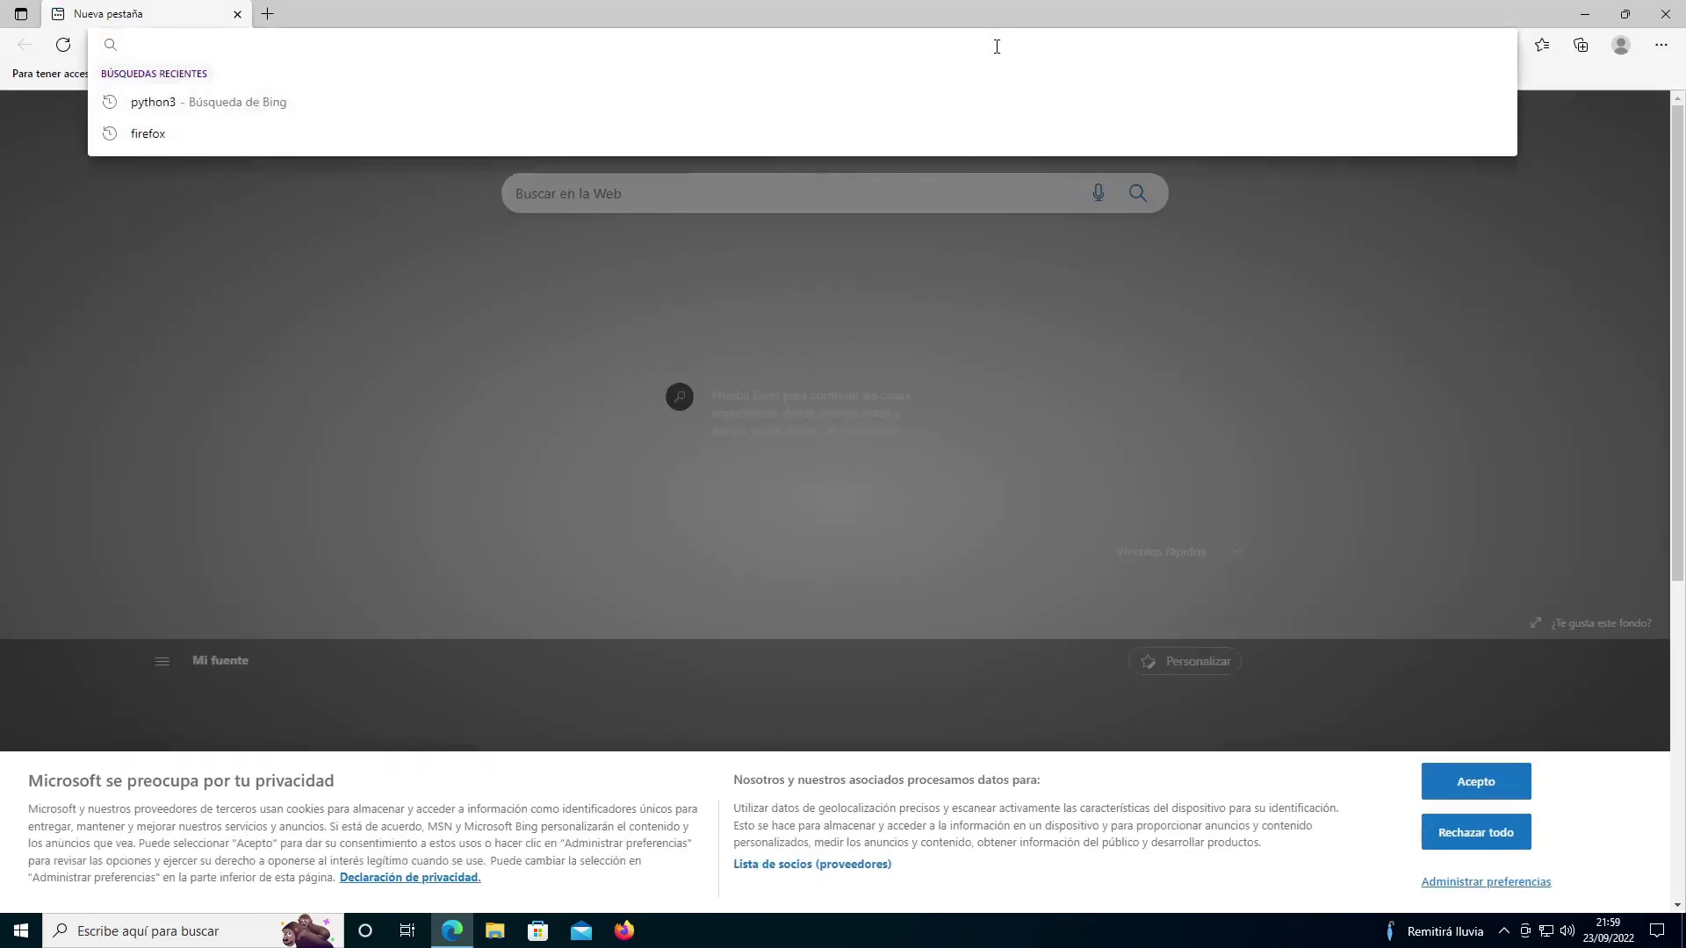
type("localhost:8080")
key("Return")
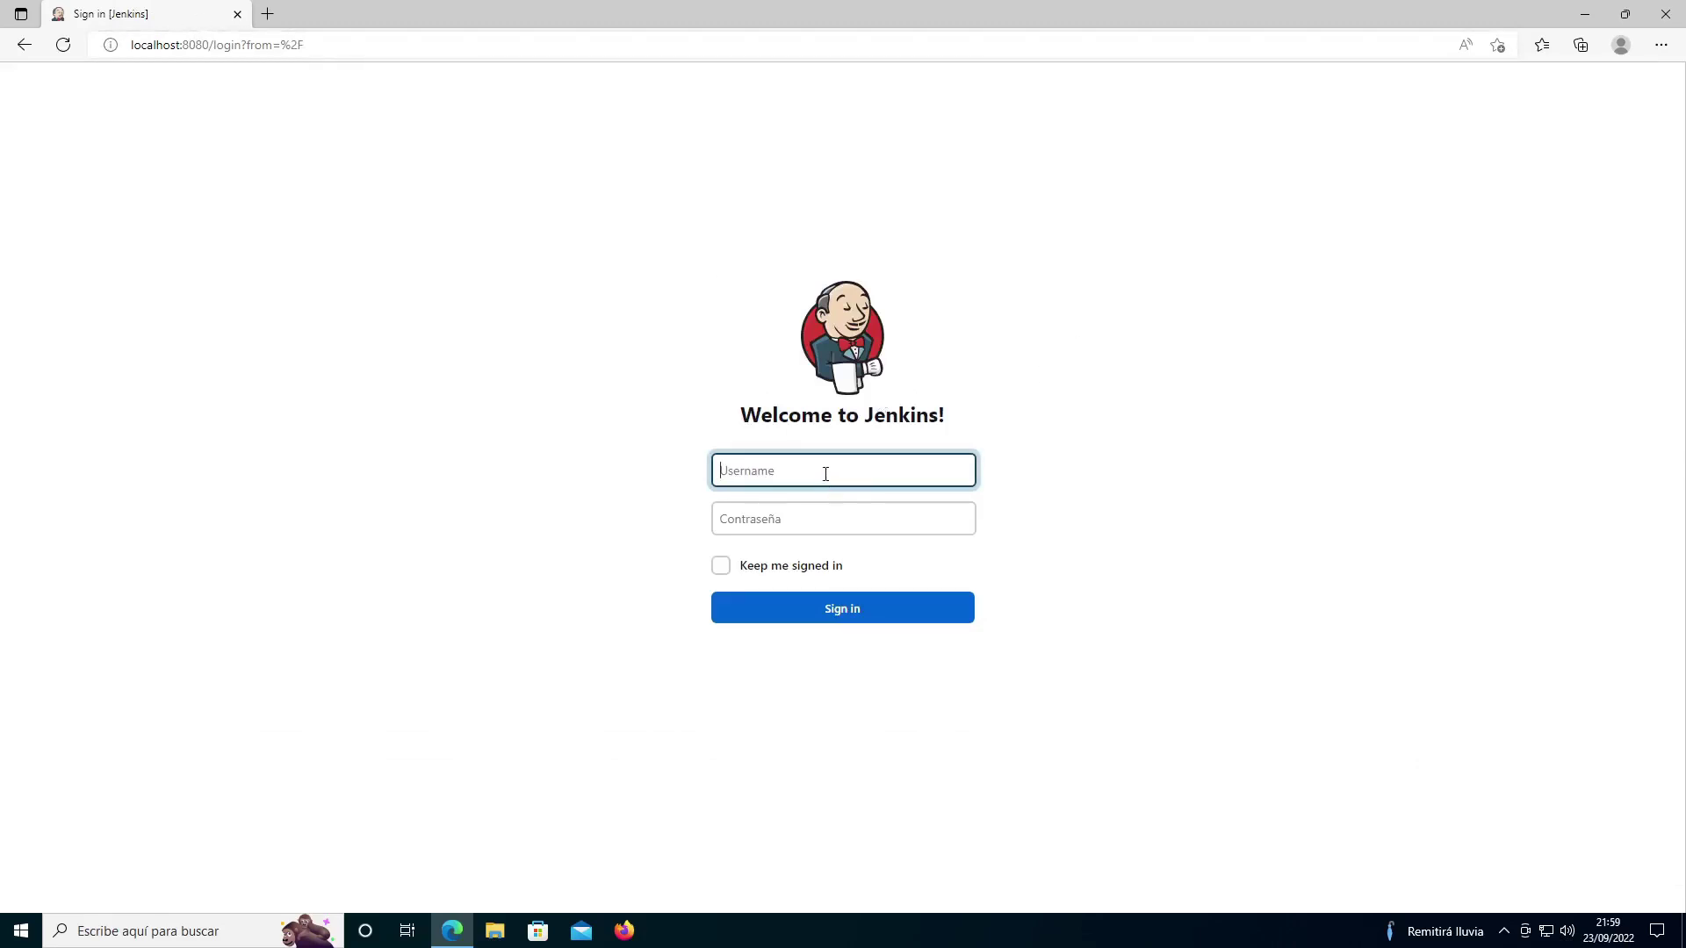
Step: Sign in with the admin username and password, declining Edge's offer to save it
type("pingu")
key("Tab")
type("123456")
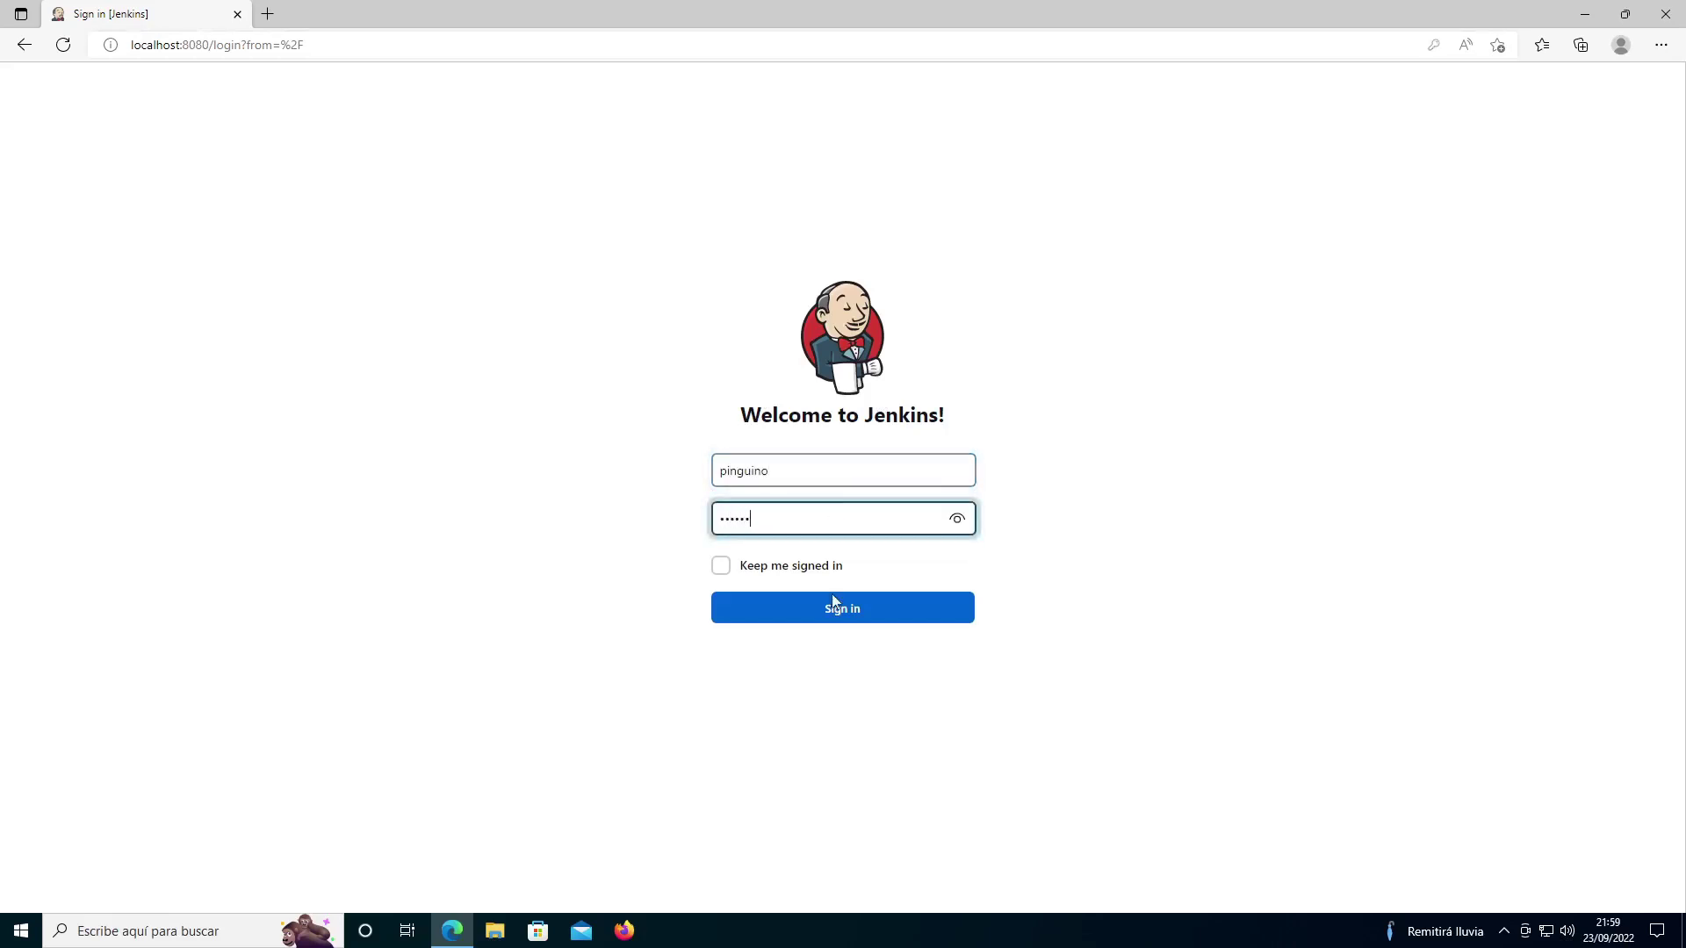
left_click(834, 607)
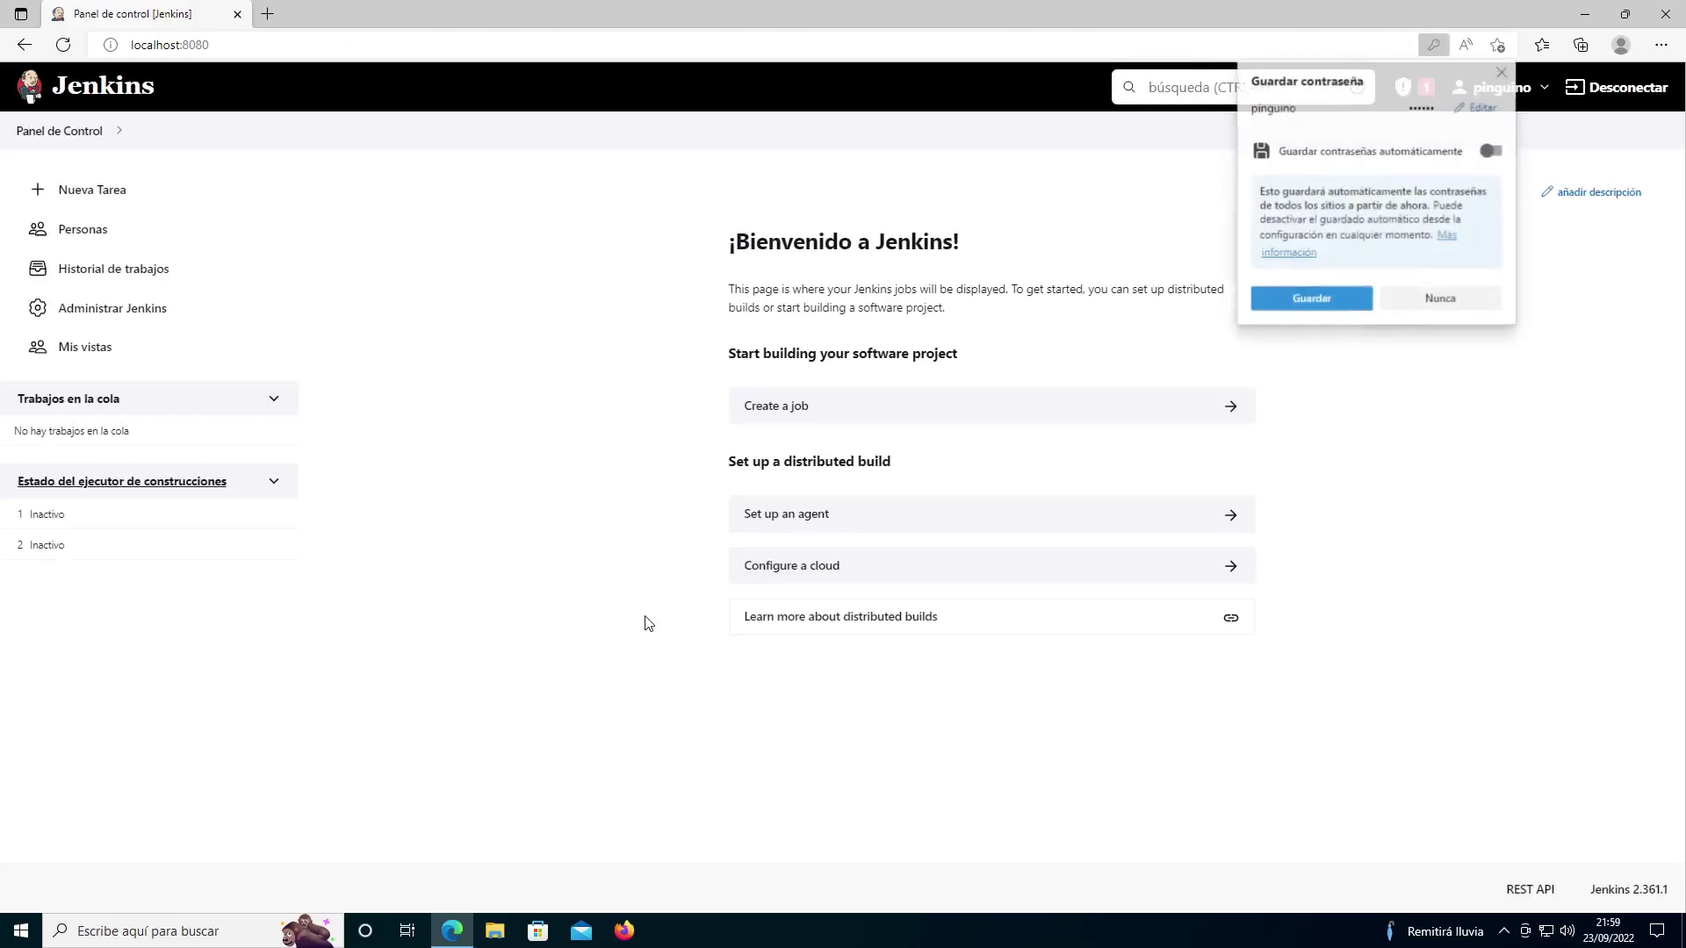
left_click(1503, 73)
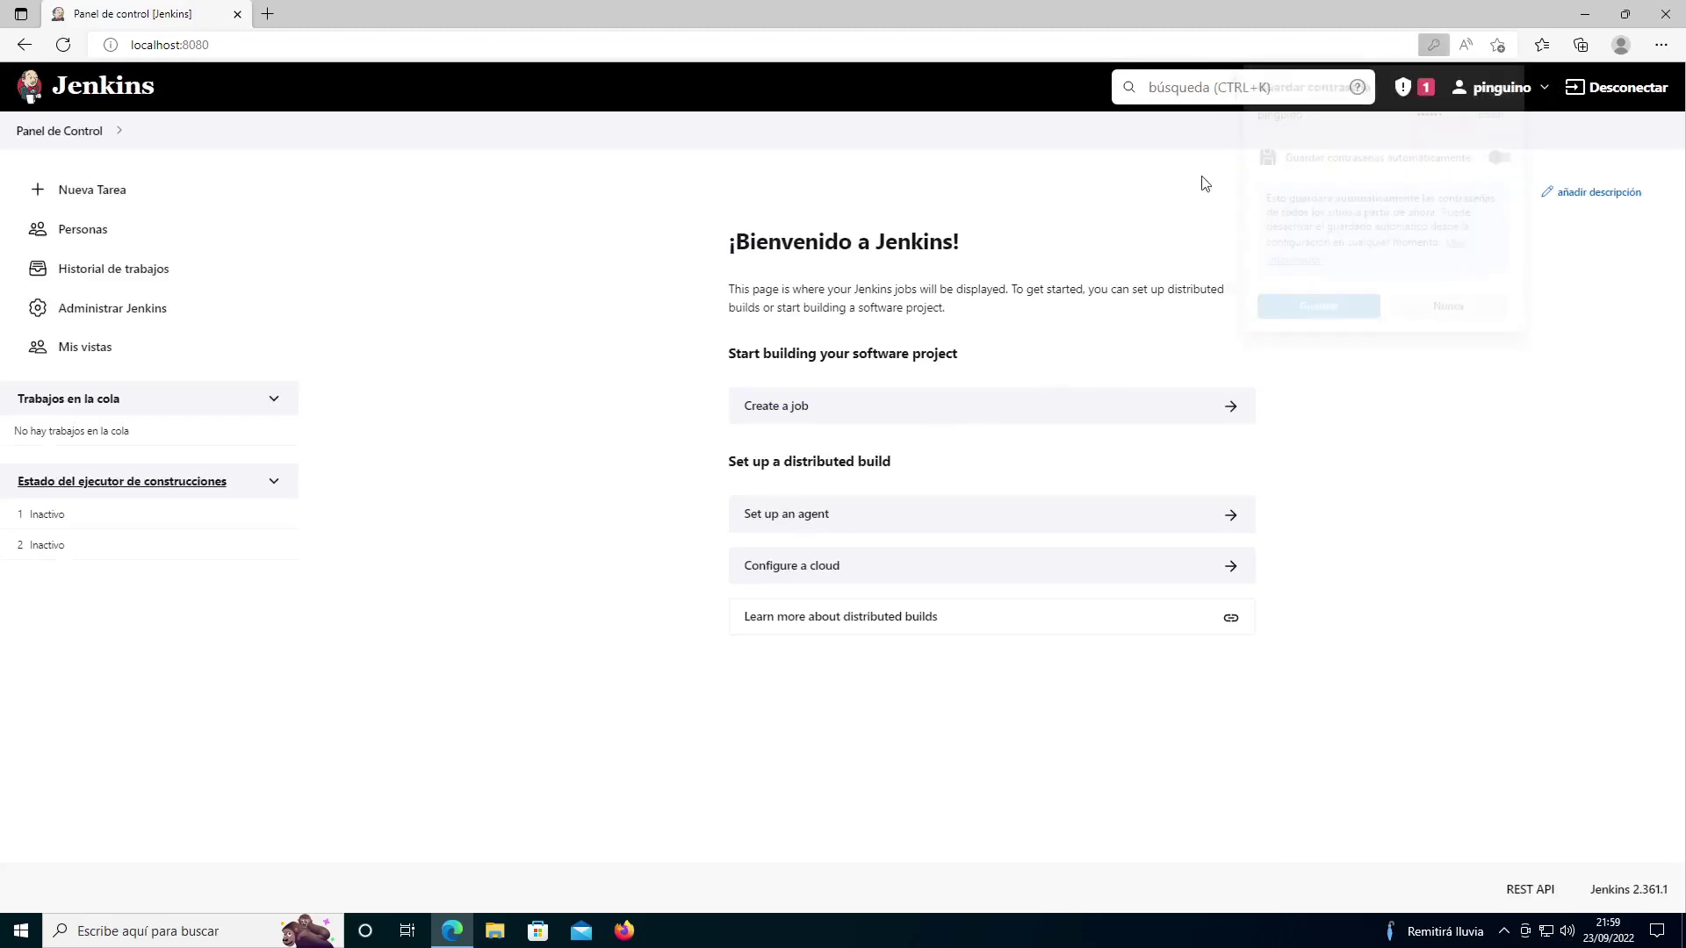